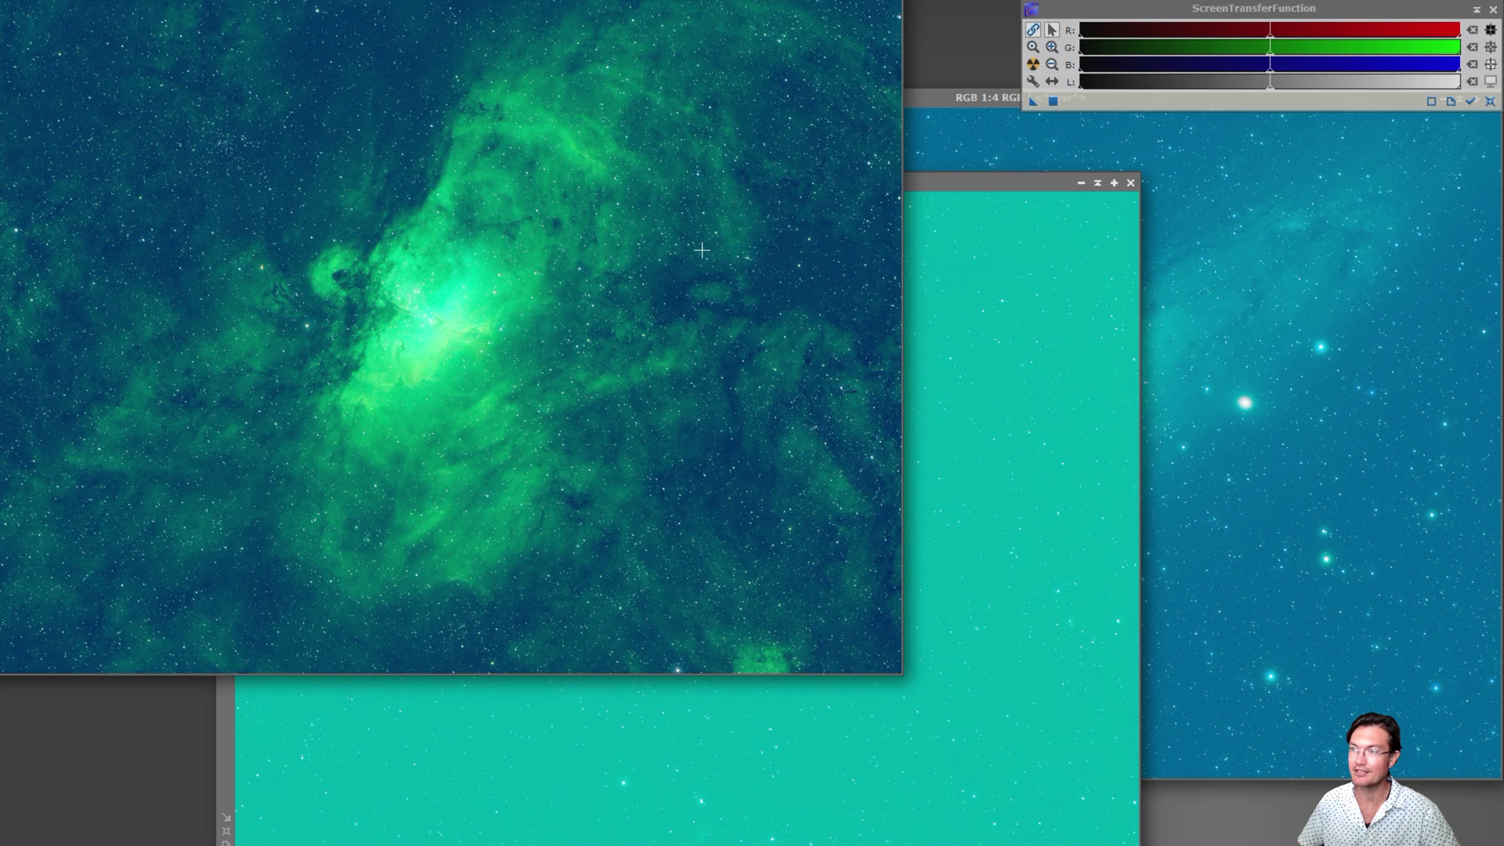
- Apply an automatic unlinked screen stretch to the green nebula, RGB_2 and Andromeda galaxy images
left_click(757, 179)
key("ctrl+a")
left_click(1075, 437)
key("ctrl+a")
left_click(1314, 332)
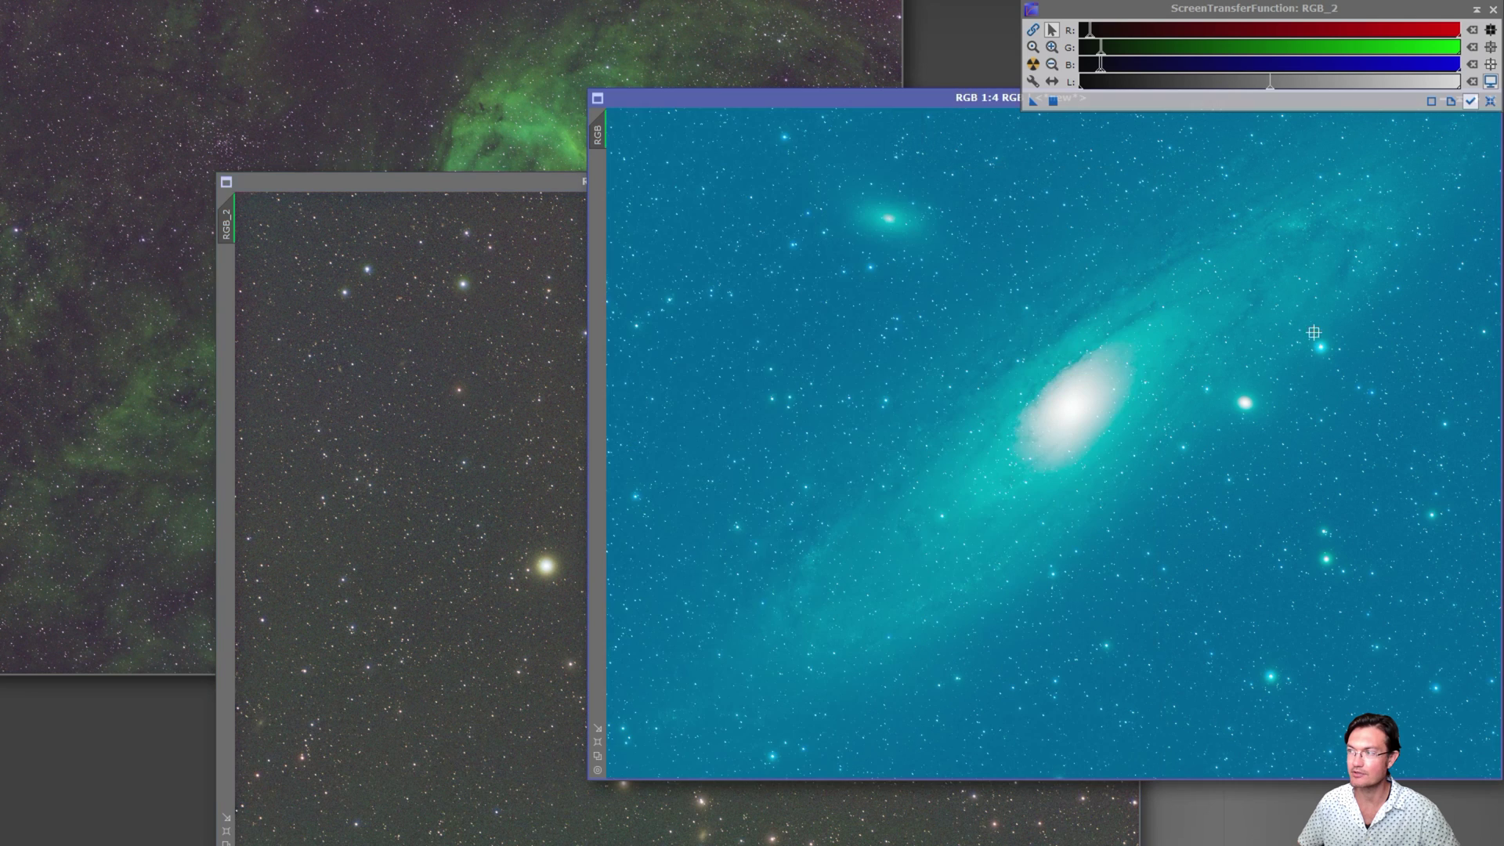
key("ctrl+a")
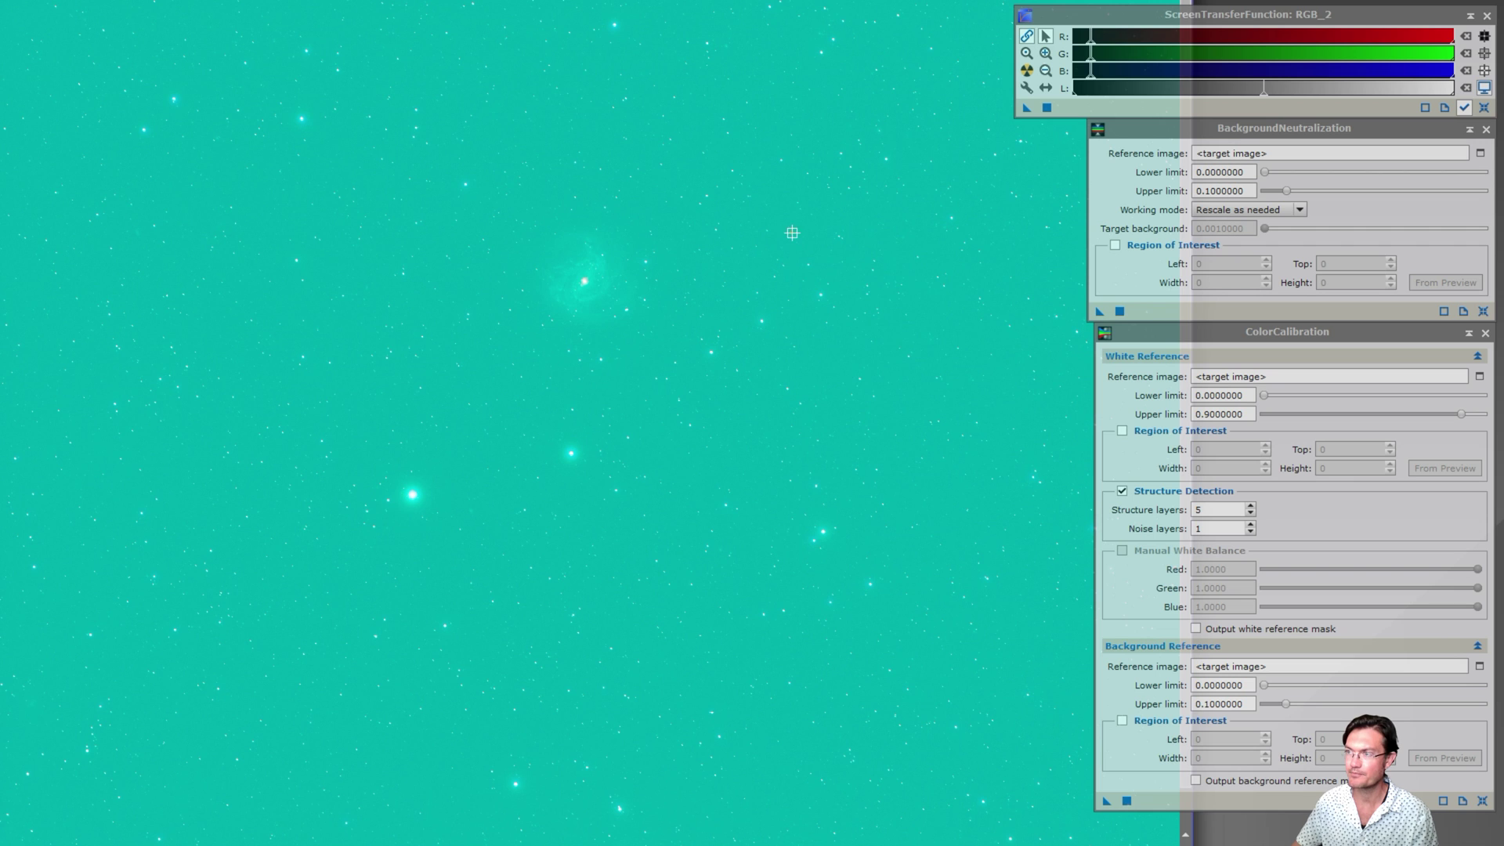
- Unlink the RGB channels in ScreenTransferFunction and auto-stretch RGB_2
mouse_move(792, 232)
left_mouse_down()
mouse_move(808, 259)
mouse_move(812, 235)
left_mouse_up()
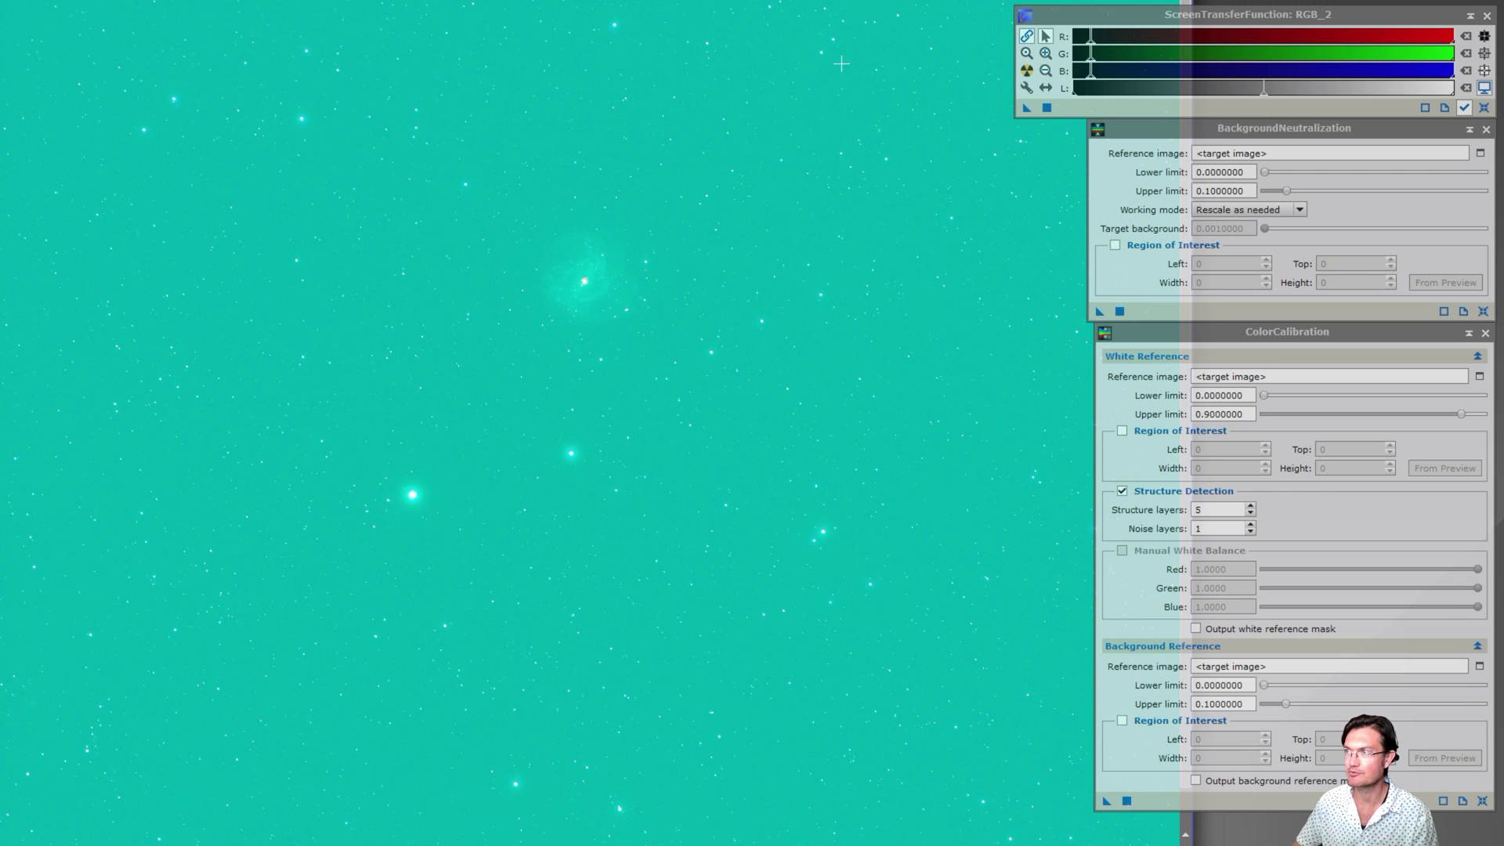
left_click(1026, 43)
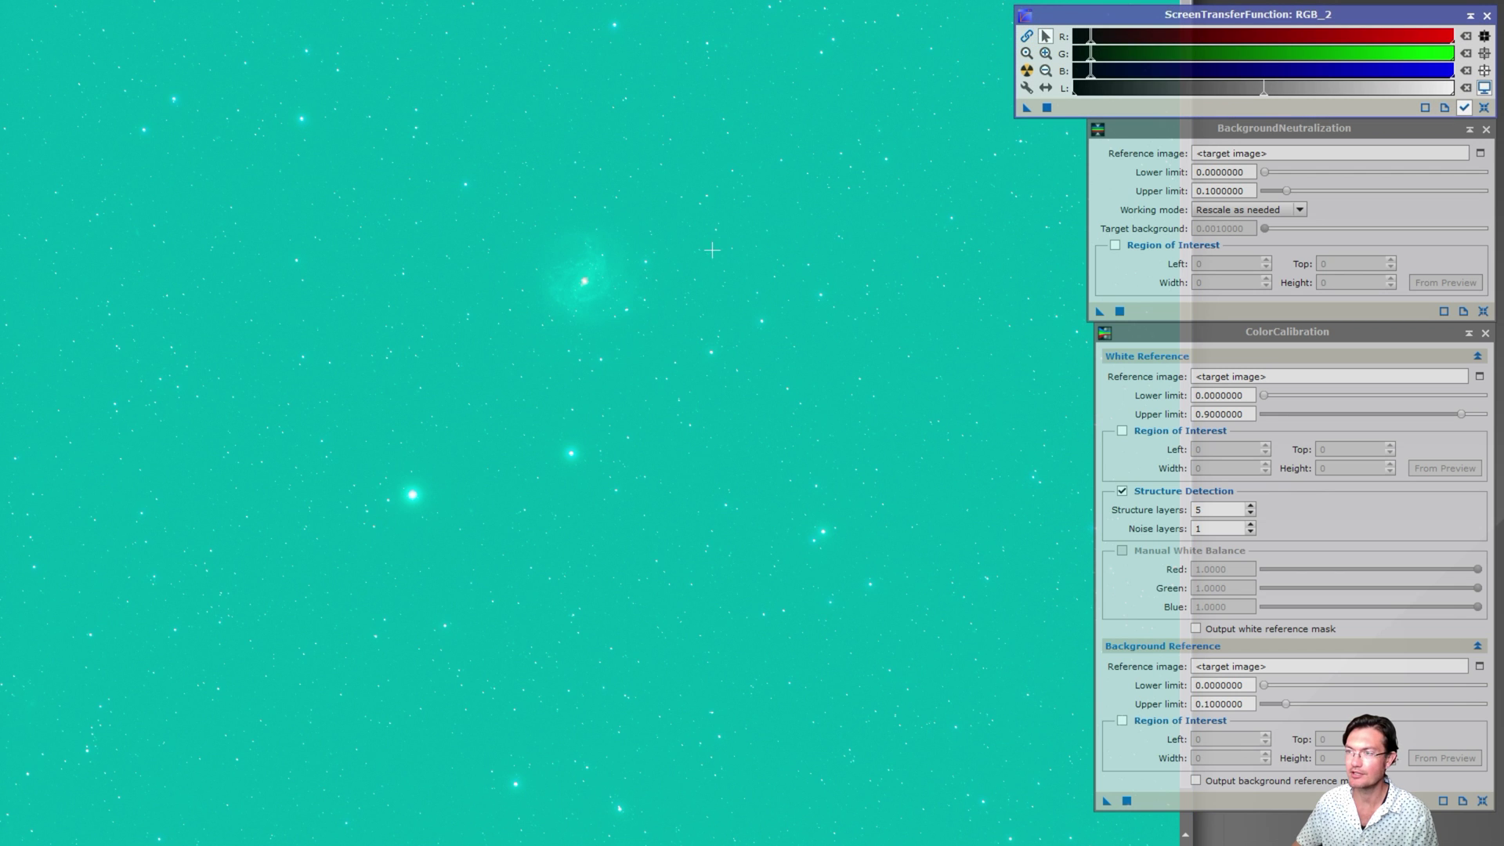
left_click(675, 239)
key("ctrl+a")
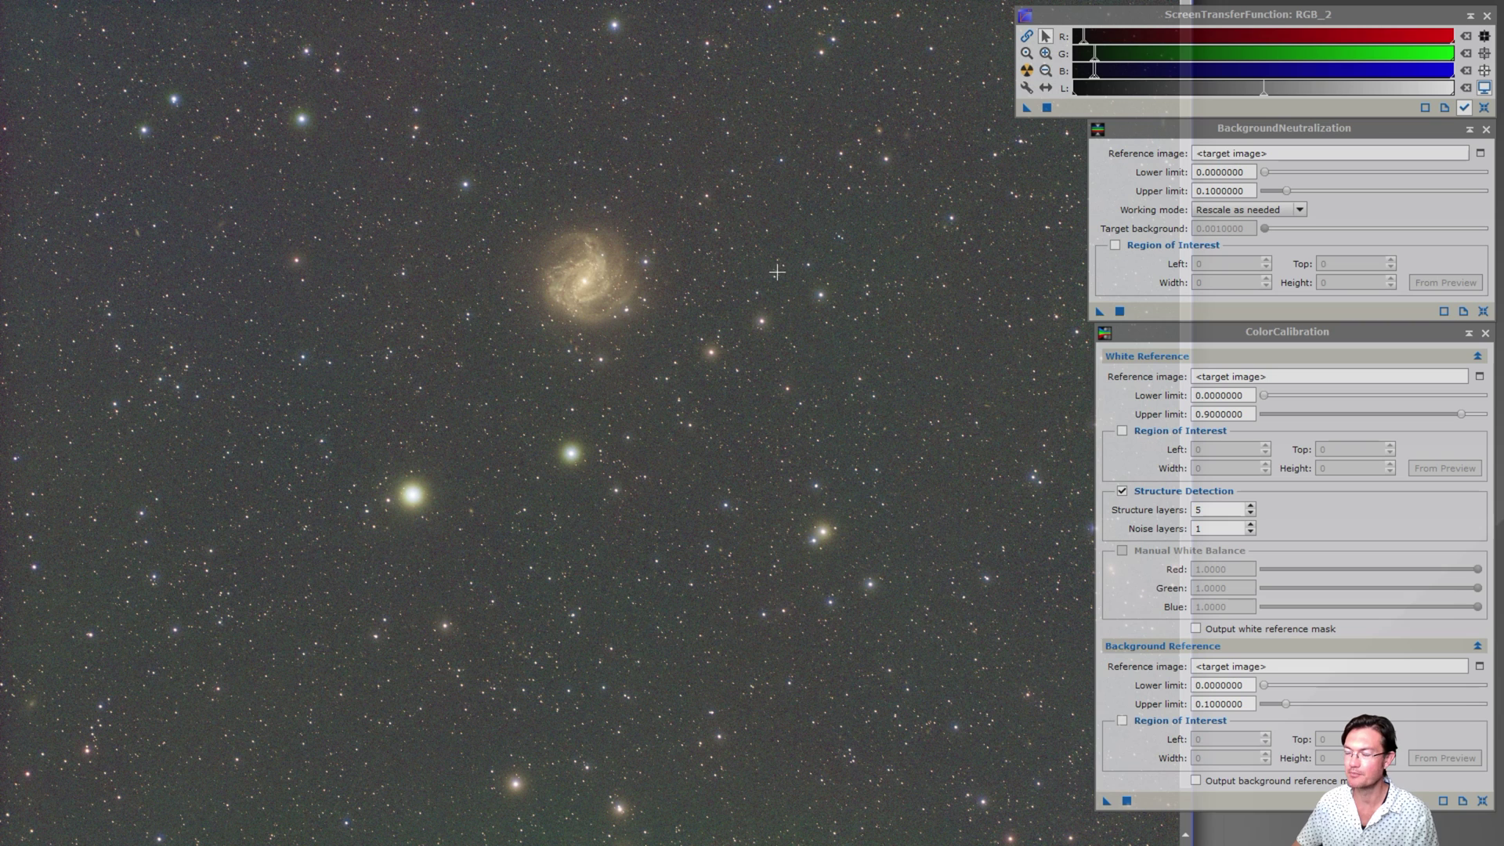
- Link the RGB channels in ScreenTransferFunction again and auto-stretch RGB_2 with the linked setting
left_click(1026, 36)
left_click(866, 167)
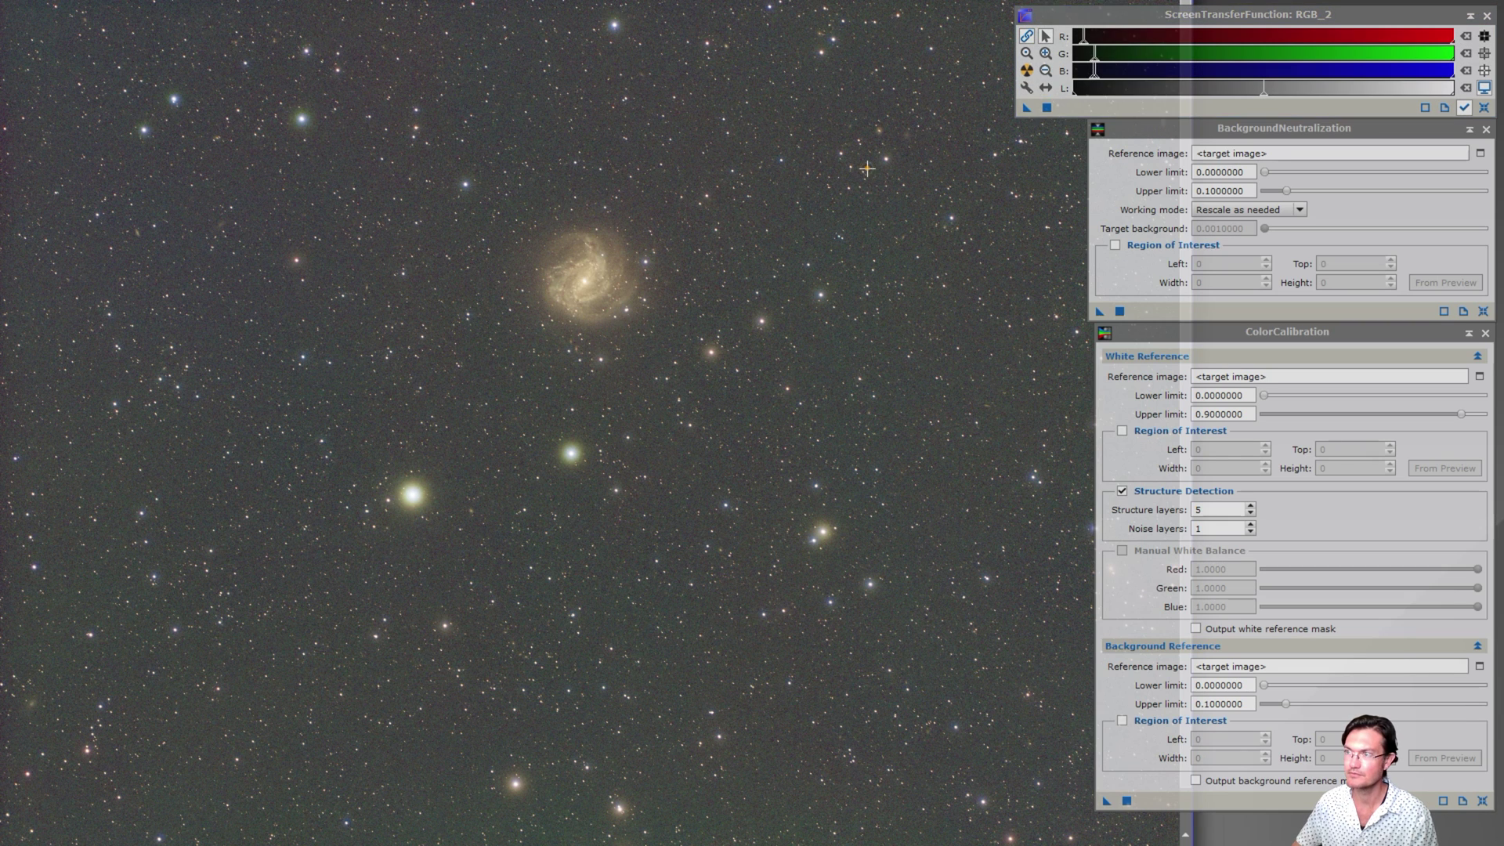
key("ctrl+a")
left_click_drag(817, 370, 793, 310)
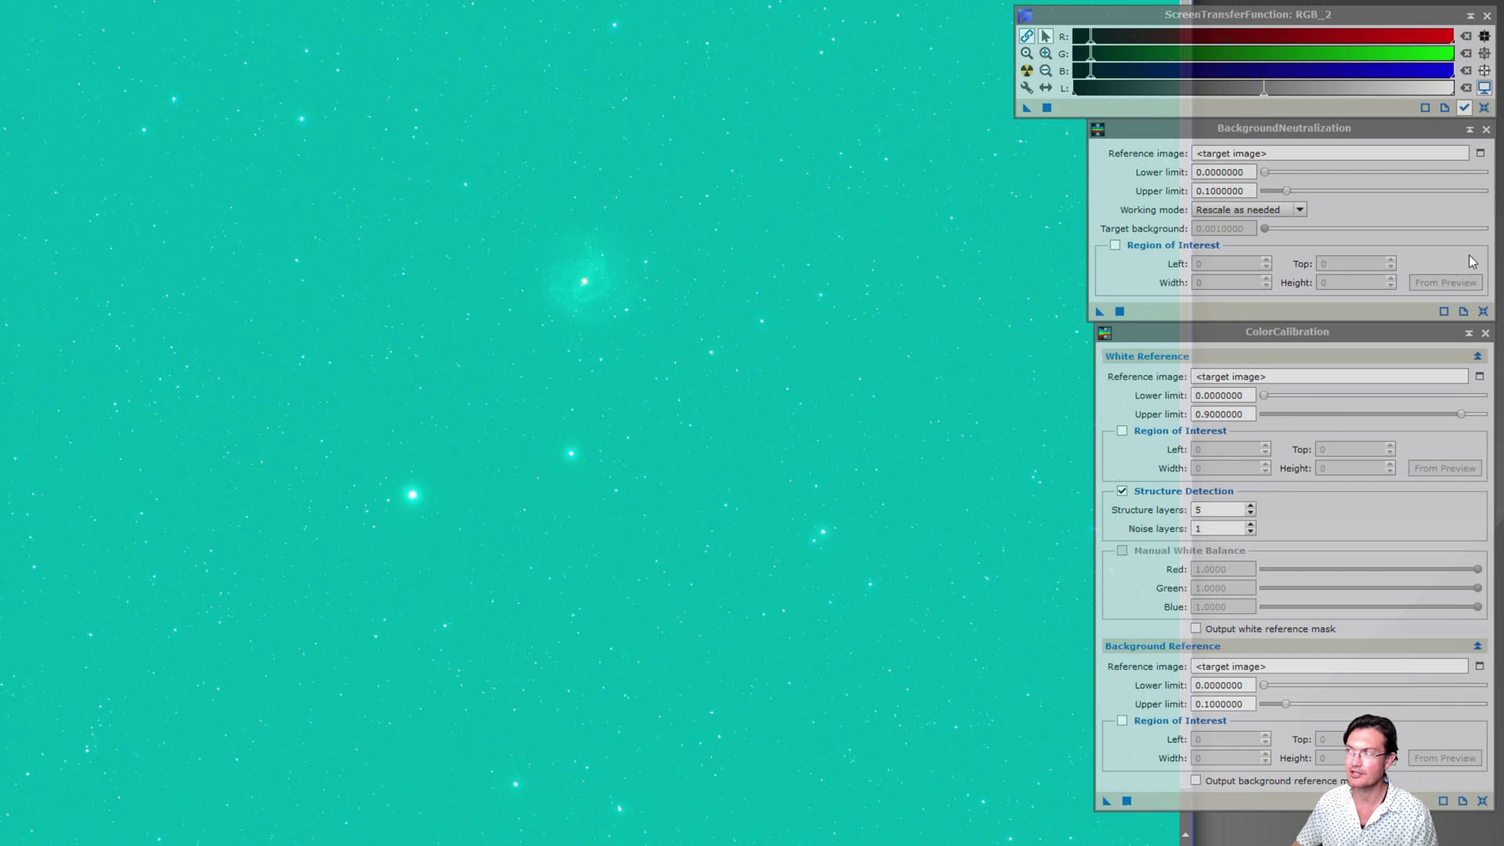
left_click_drag(1181, 166, 1203, 159)
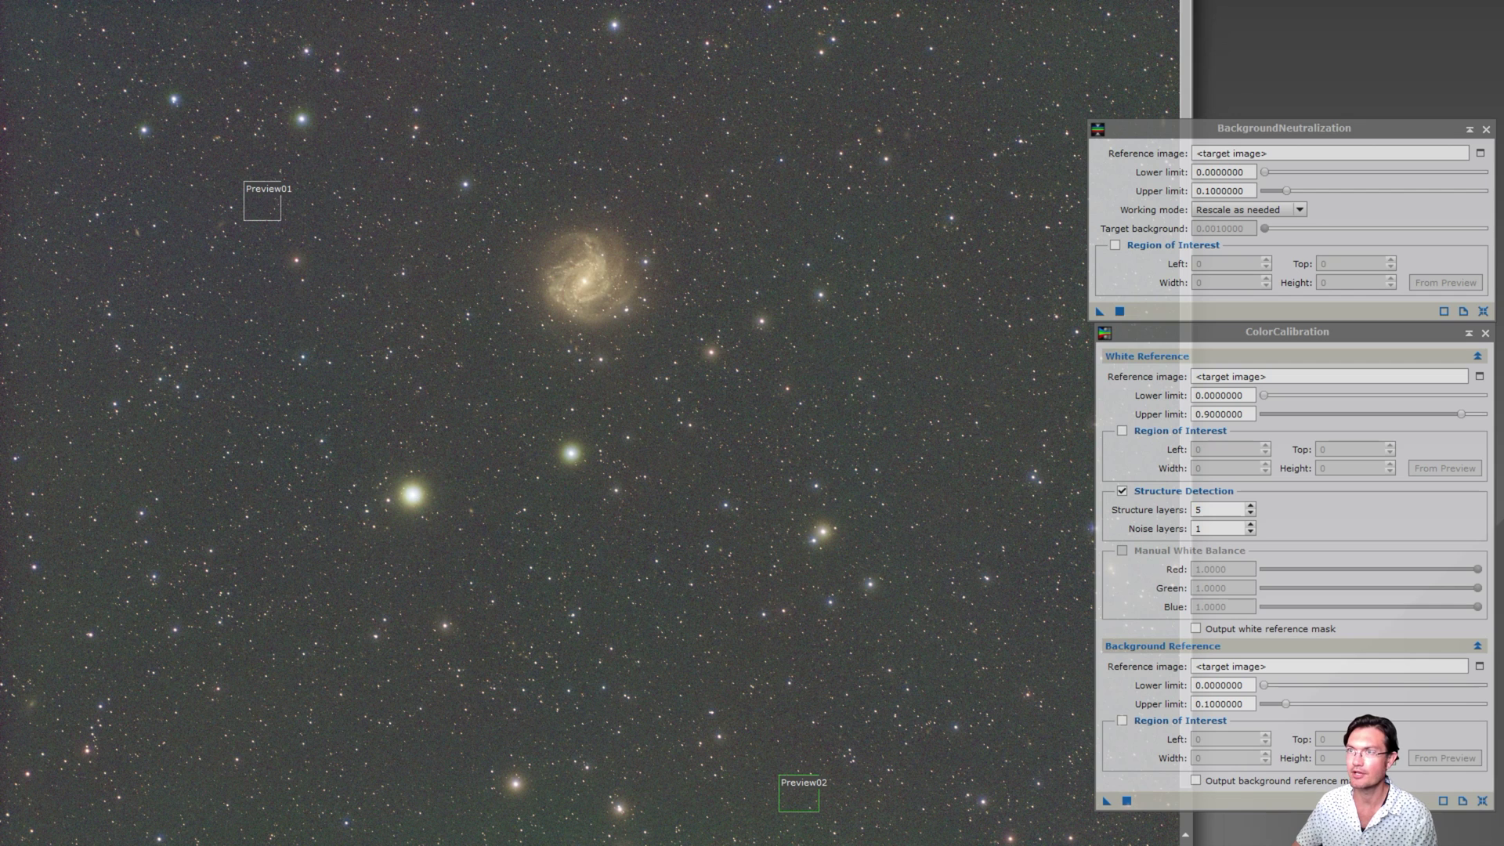
- Run the SetiAstro Find Background script on RGB_2 to generate a preview named Background, and close the script
left_click(375, 106)
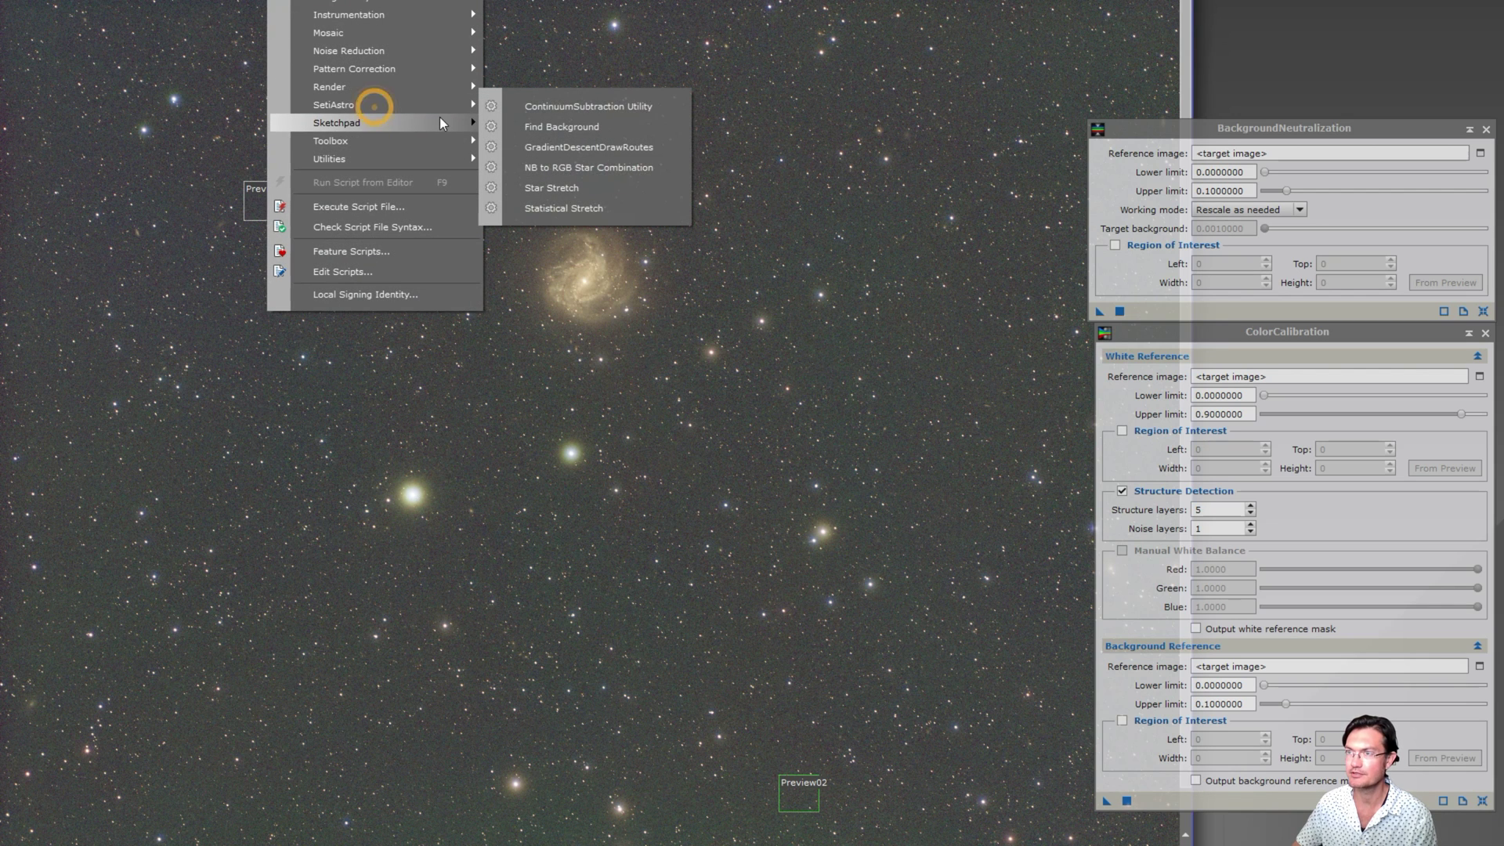
left_click(552, 125)
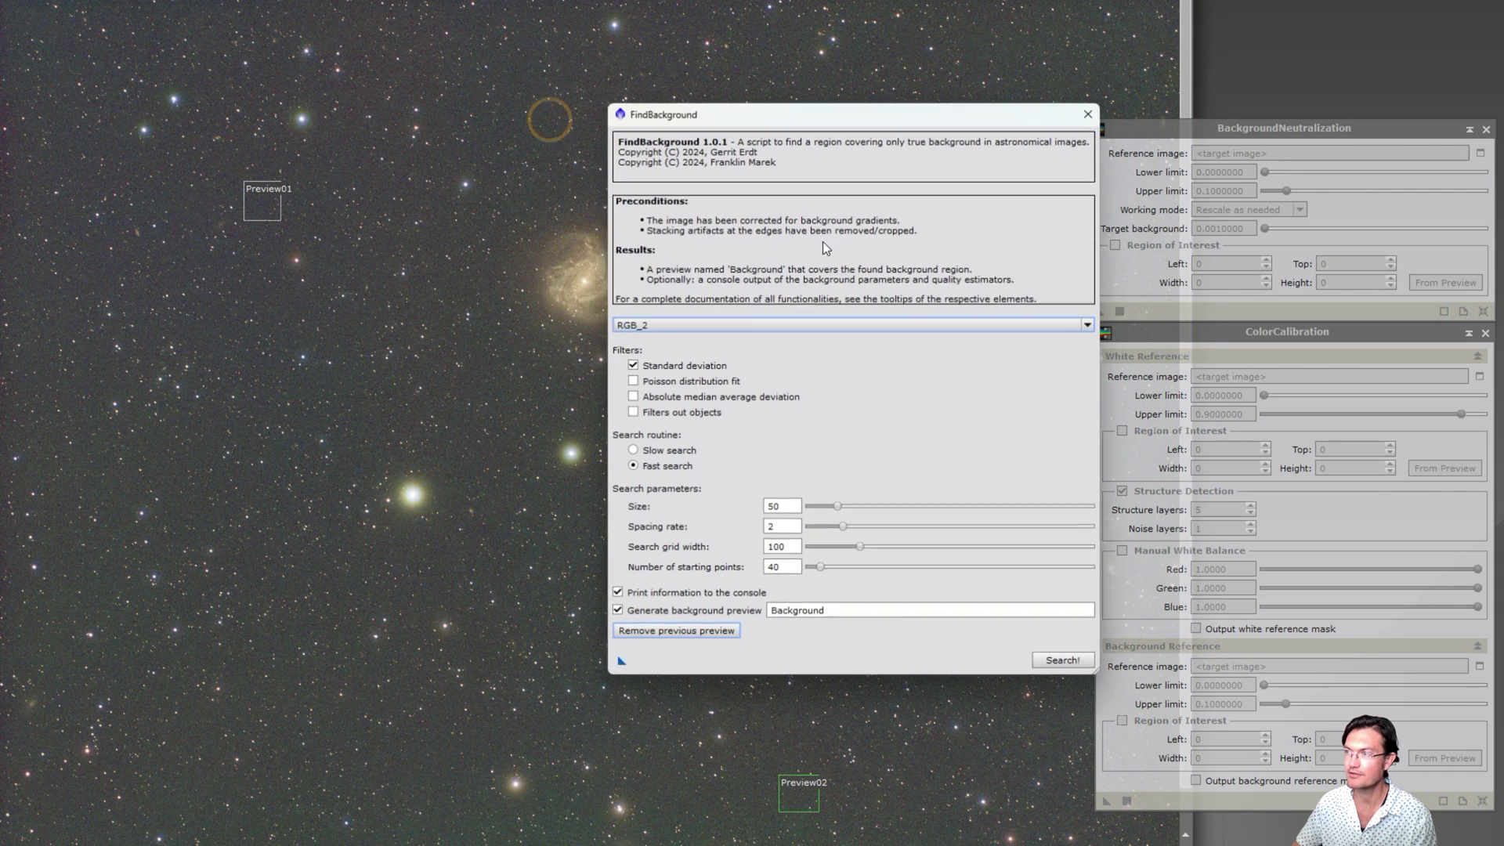
left_click(1072, 662)
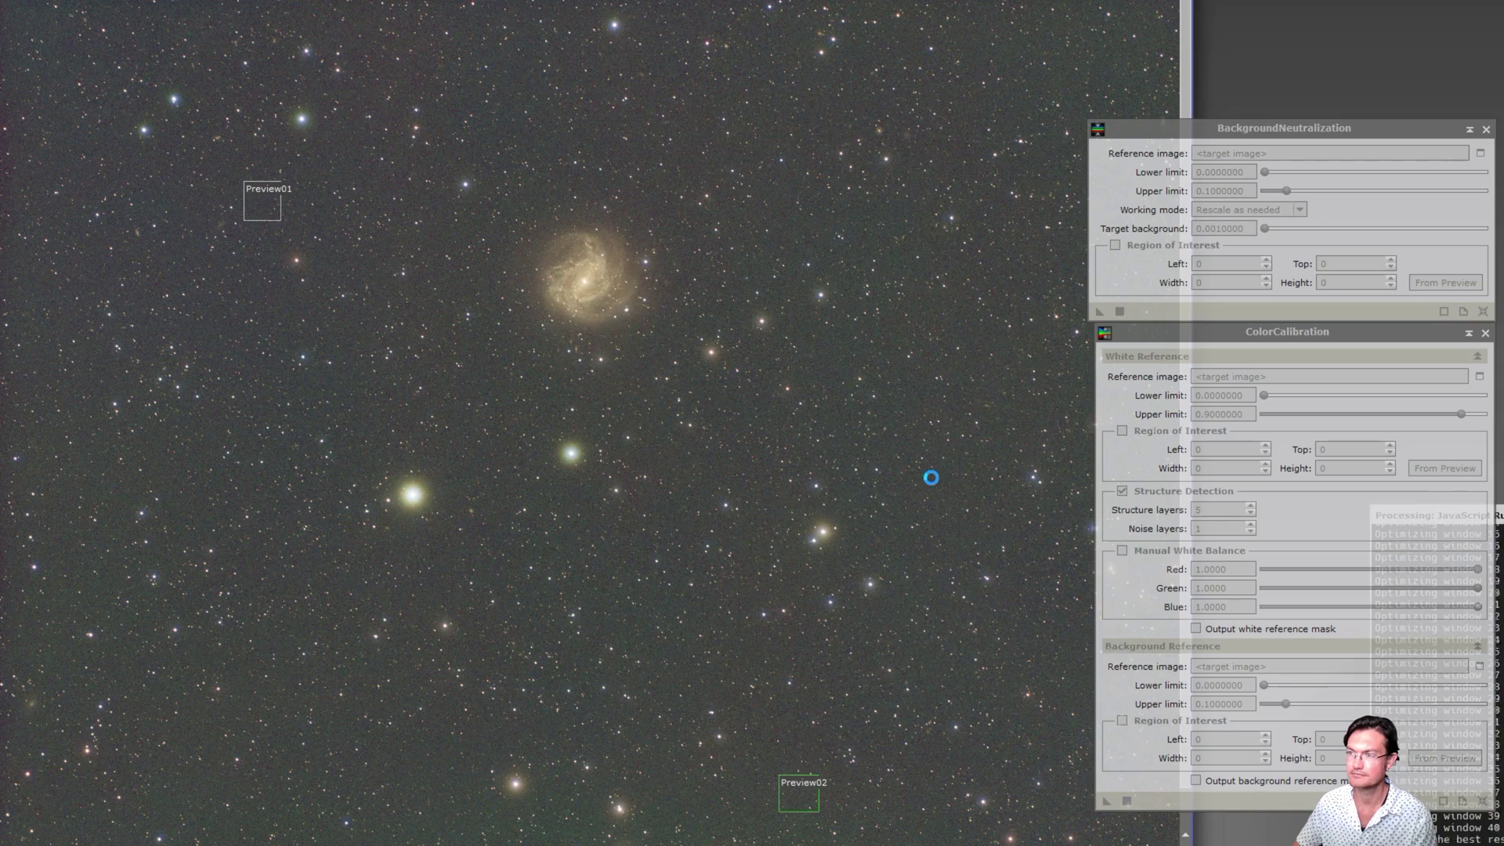
left_click(1094, 116)
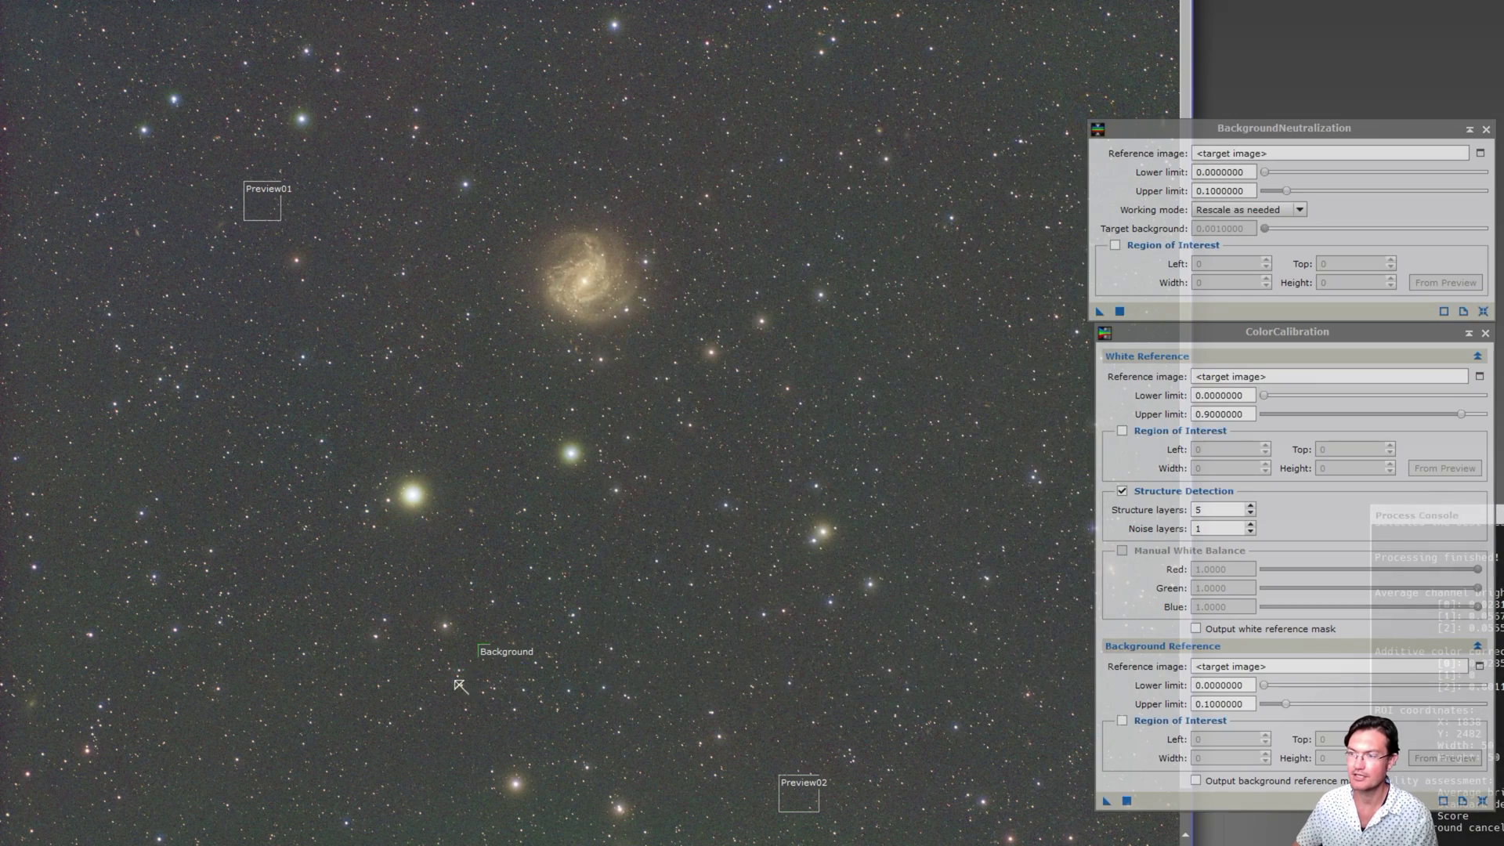
scroll(482, 652, "up", 2)
scroll(486, 657, "down", 4)
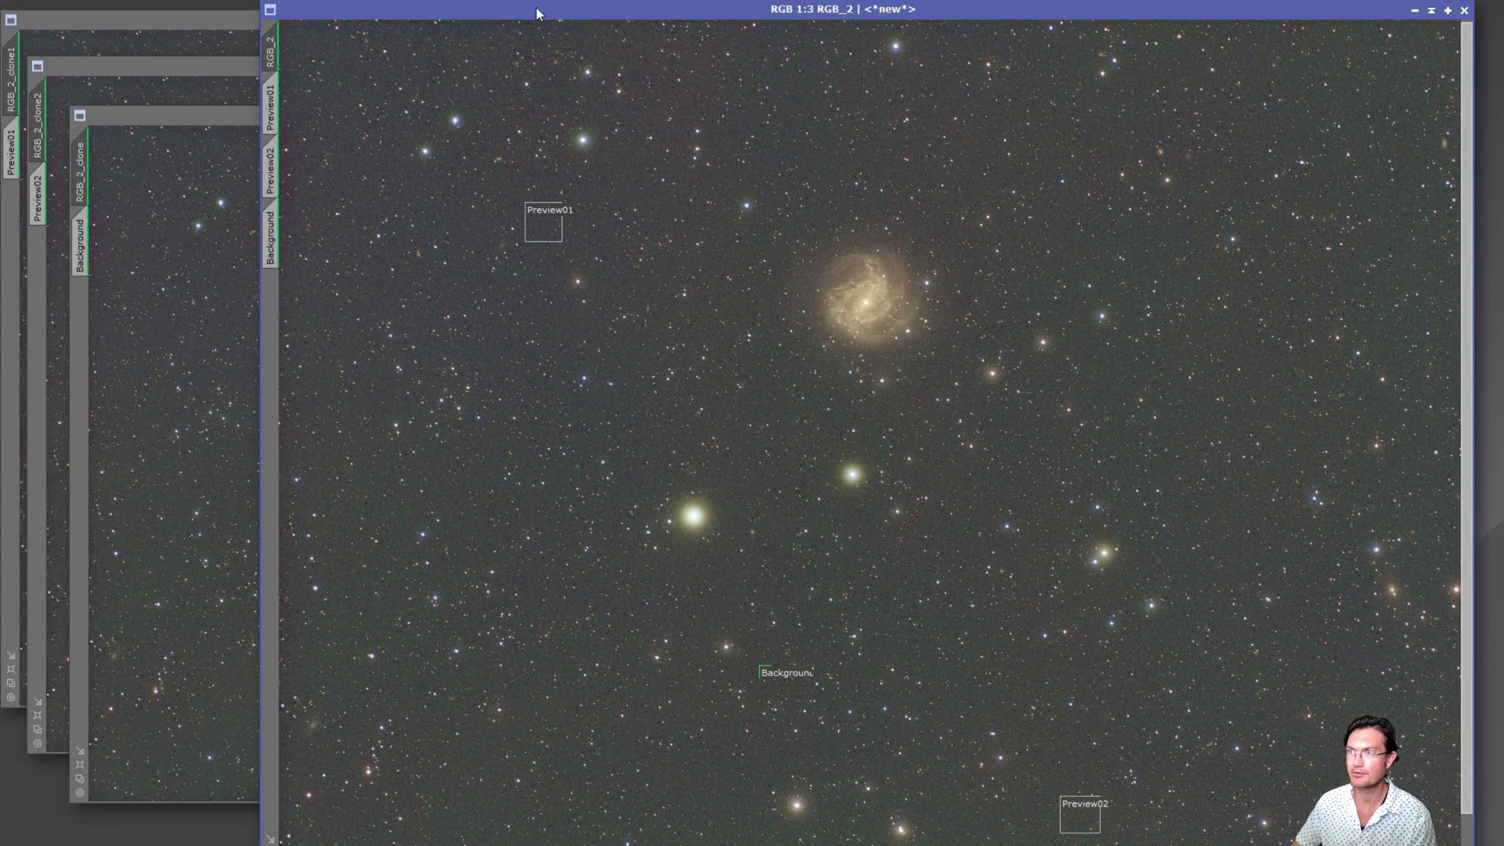
- Minimize RGB_2, park its icon in the workspace corner, and bring RGB_2_clone2 and RGB_2_clone1 to the front in turn
left_click(1415, 11)
left_click_drag(899, 460, 1469, 33)
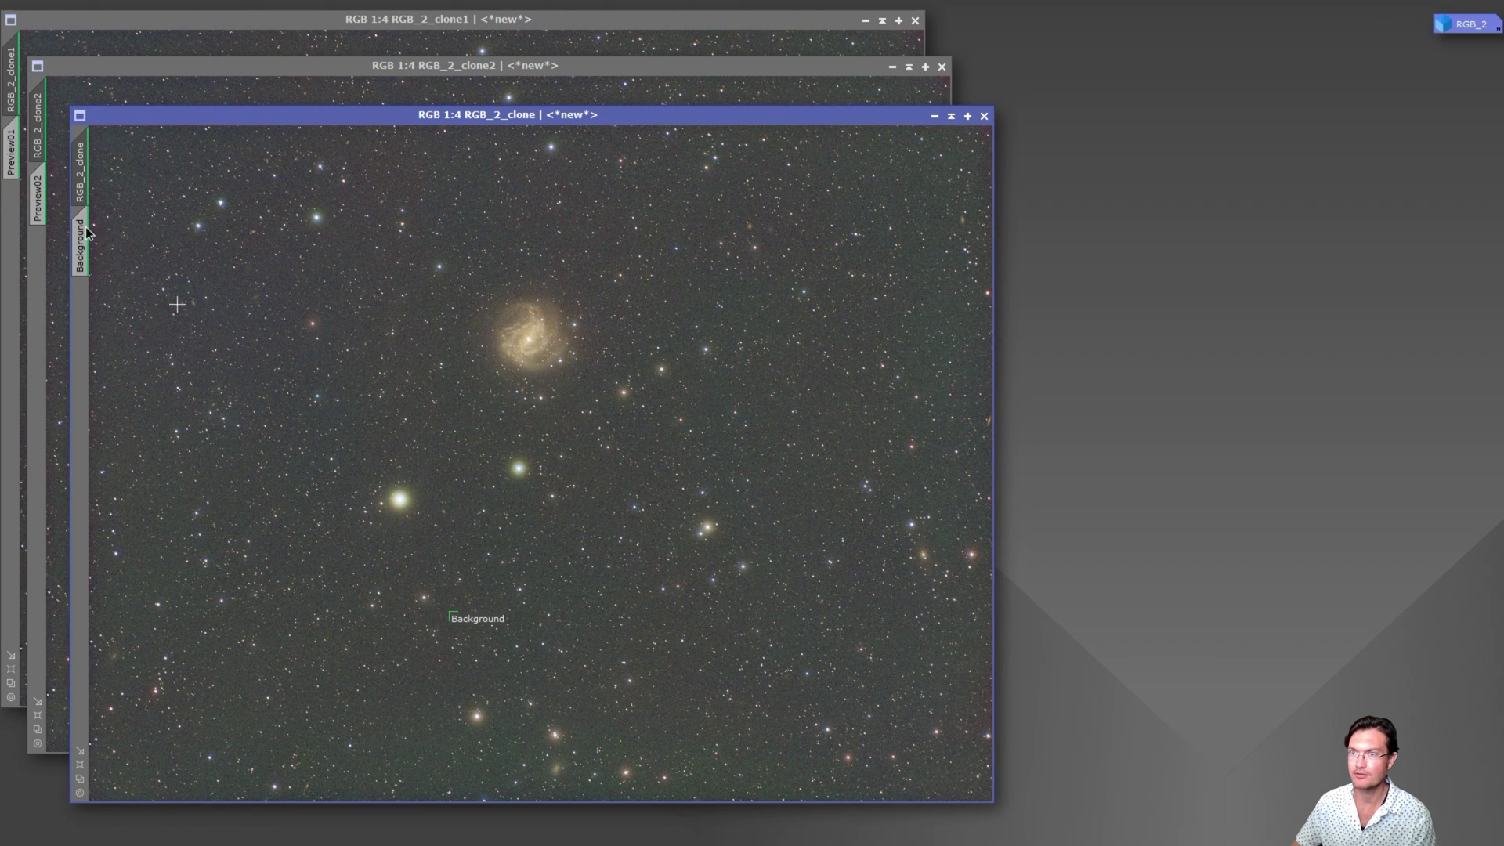
left_click(183, 72)
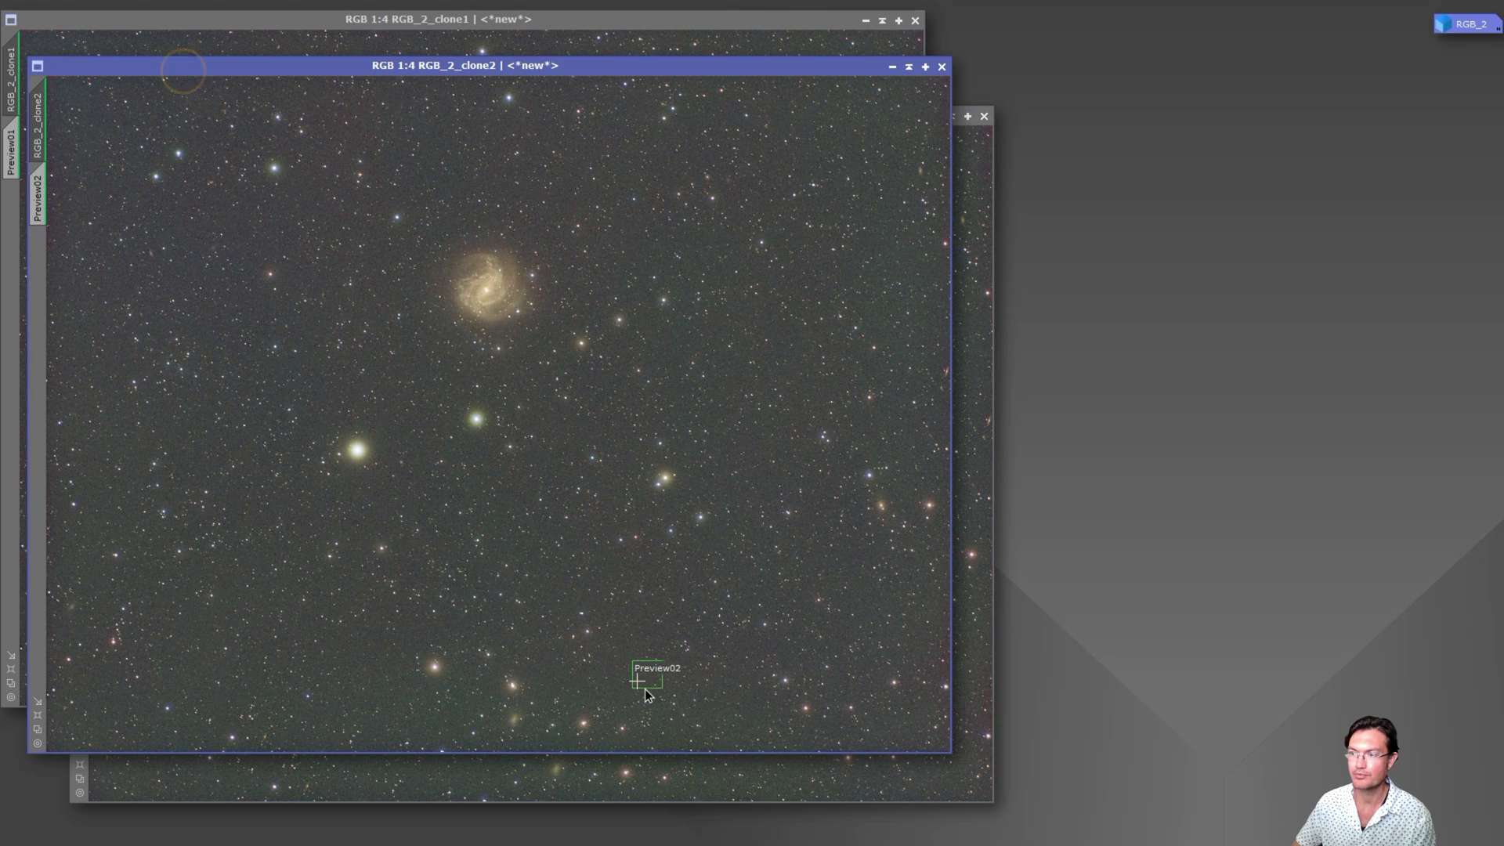
left_click(208, 27)
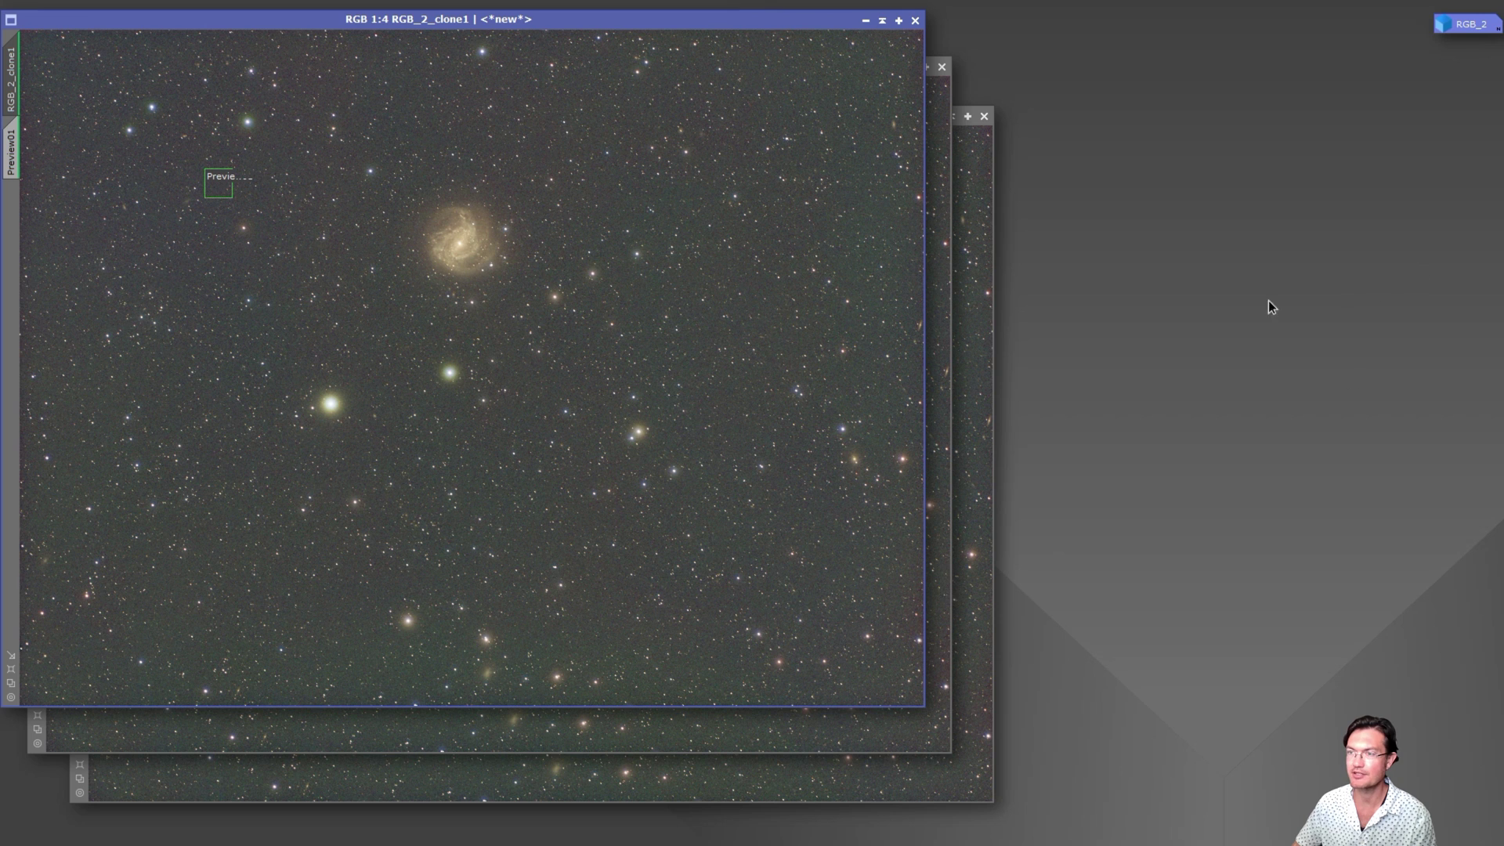
- Arrange the BackgroundNeutralization and ColorCalibration windows one above the other beside the RGB_2 clones
left_click_drag(1267, 63, 1252, 16)
left_click_drag(1276, 275, 1149, 224)
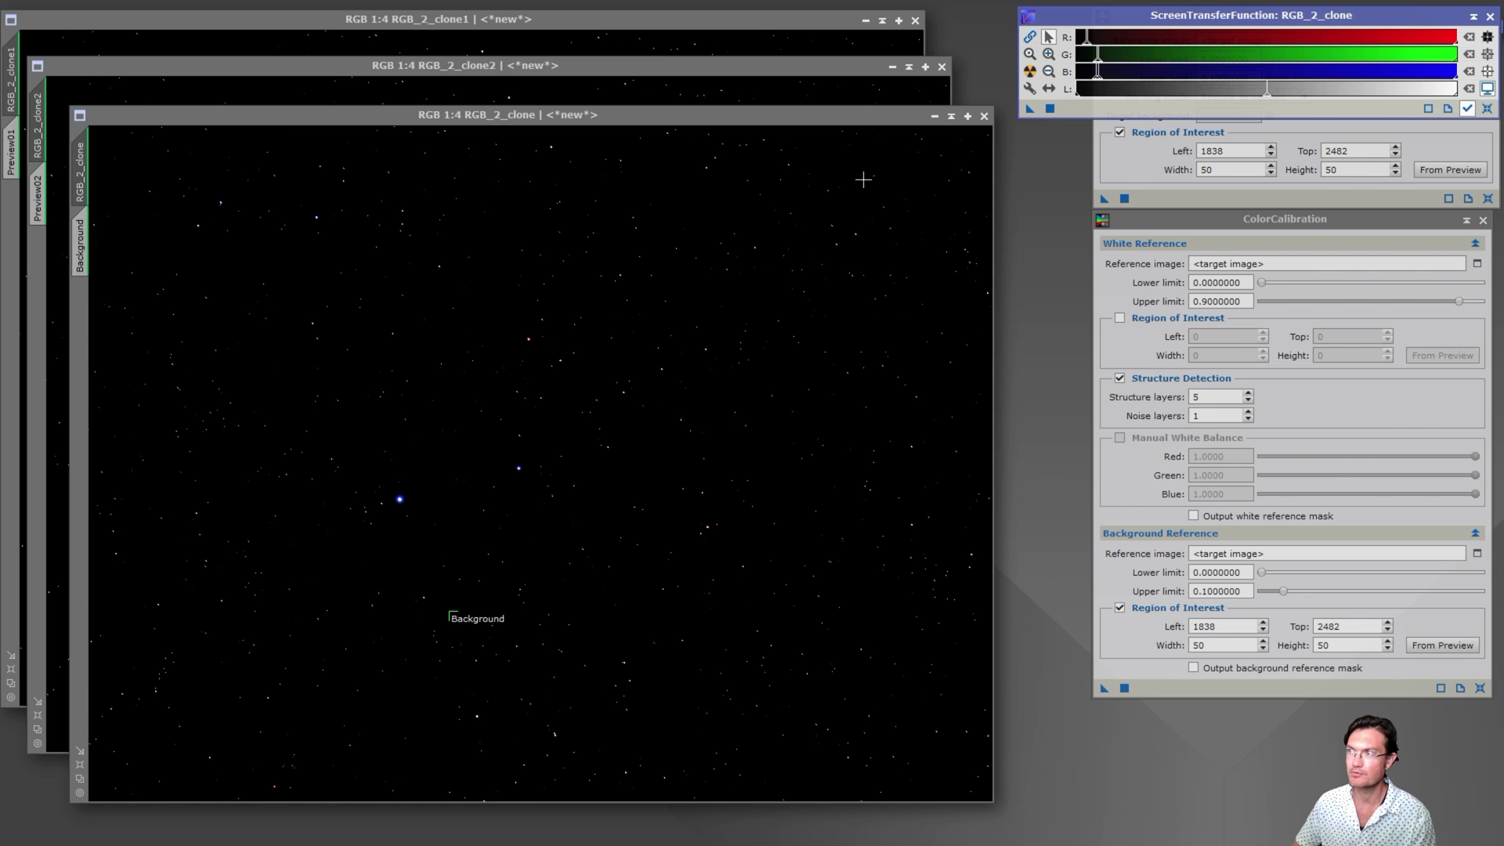
- Auto-stretch RGB_2_clone, RGB_2_clone2 and RGB_2_clone1 with linked channels
left_click(846, 296)
key("ctrl+a")
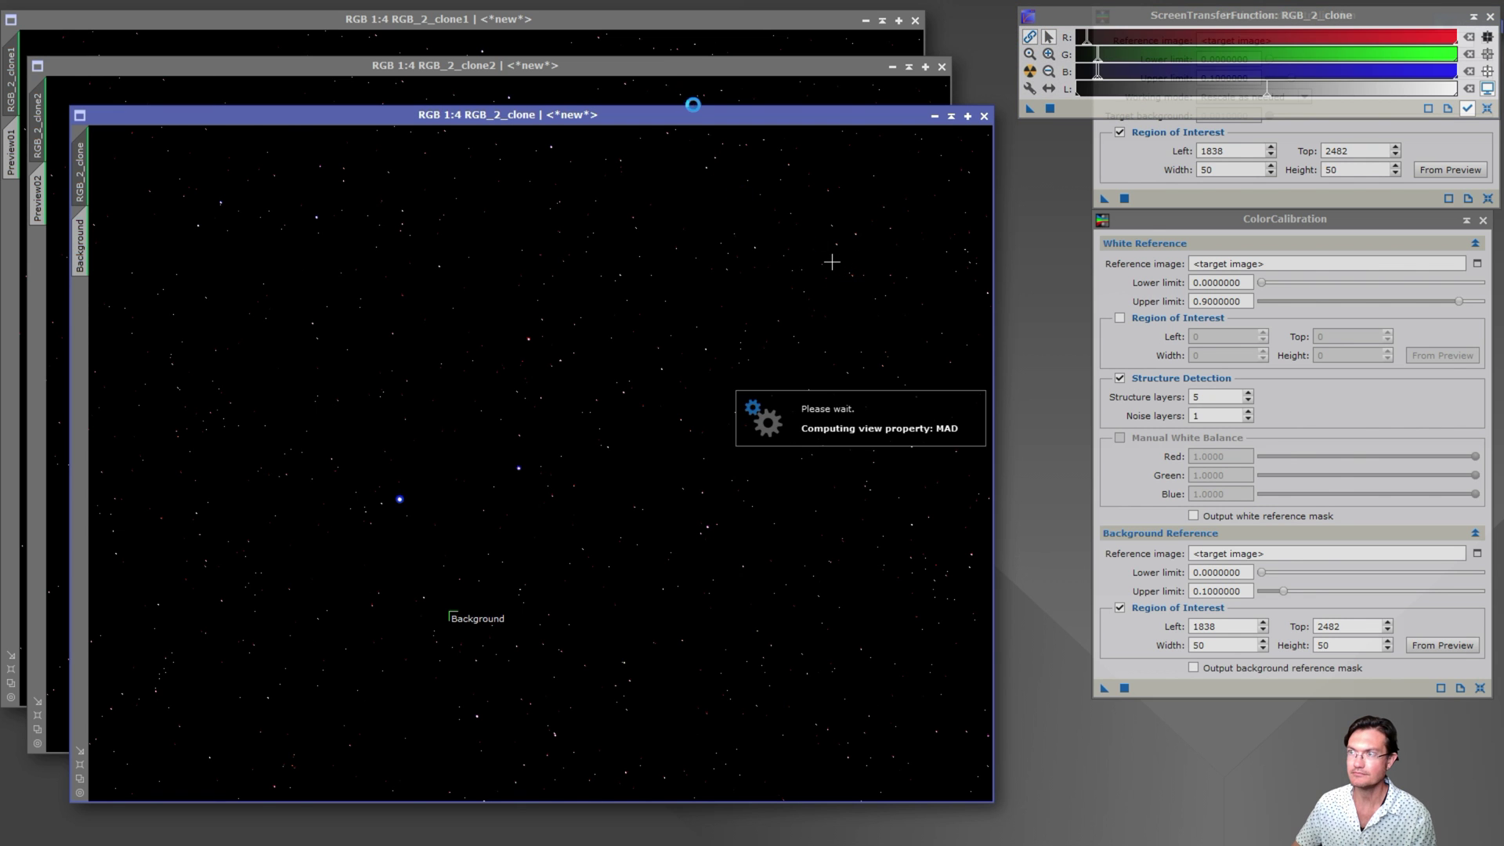
left_click(698, 90)
key("ctrl+a")
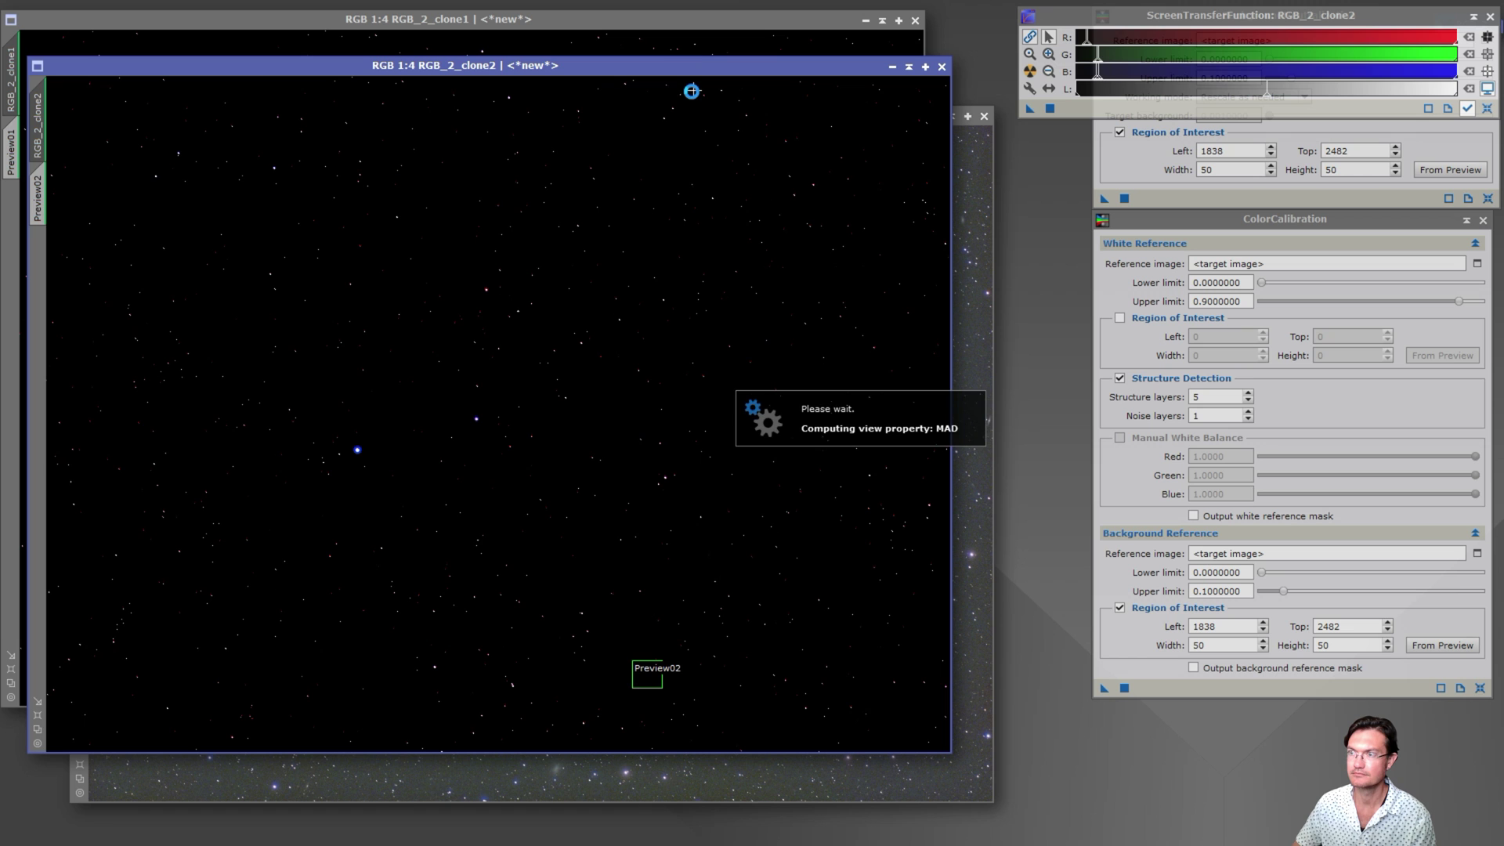
left_click(686, 47)
key("ctrl+a")
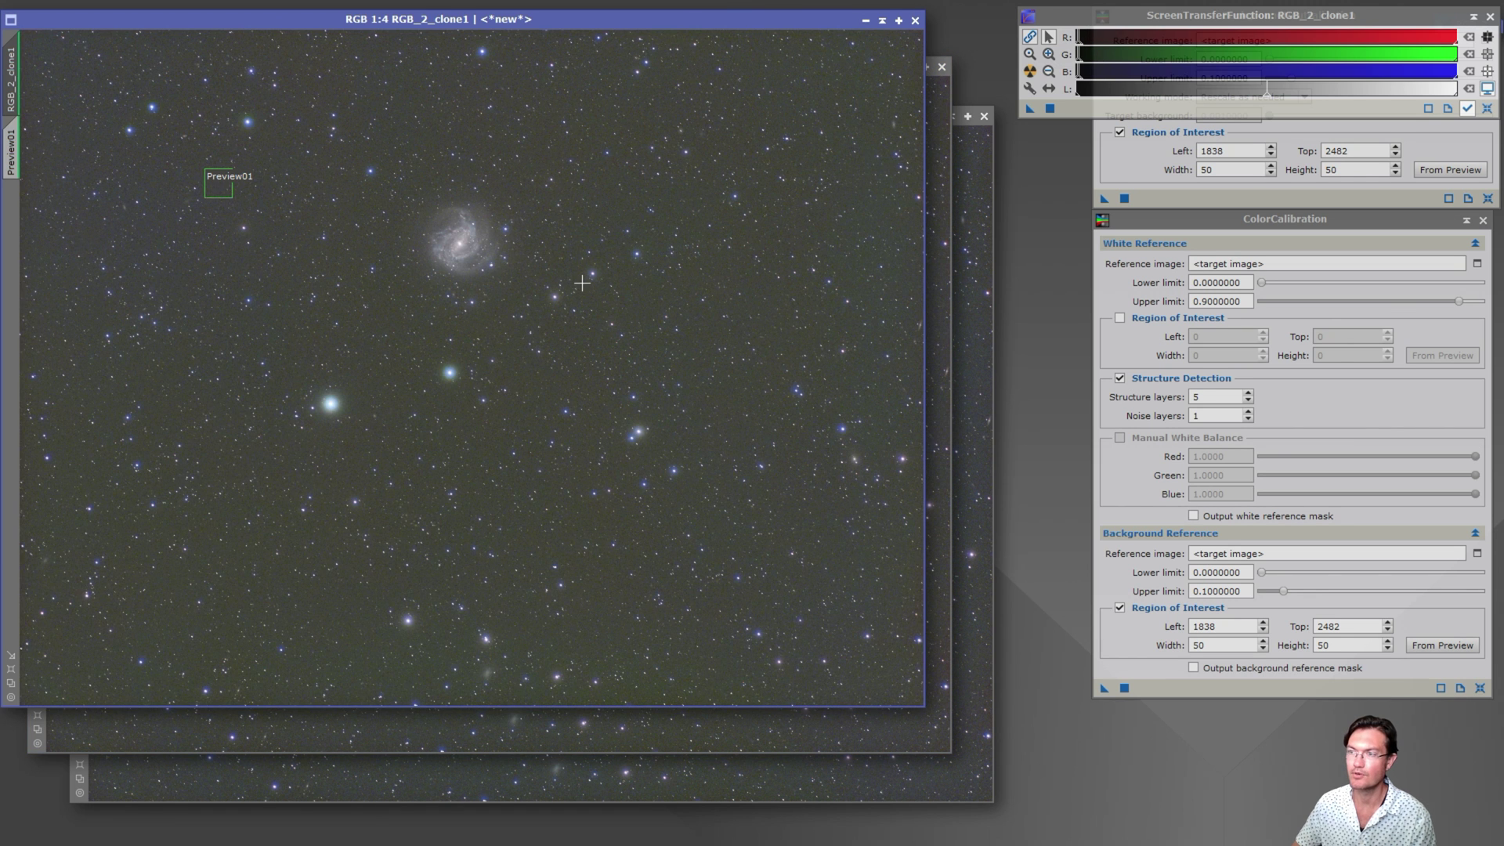
- Close ColorCalibration and BackgroundNeutralization, and move ScreenTransferFunction out of the way to the workspace edge
left_click(1484, 221)
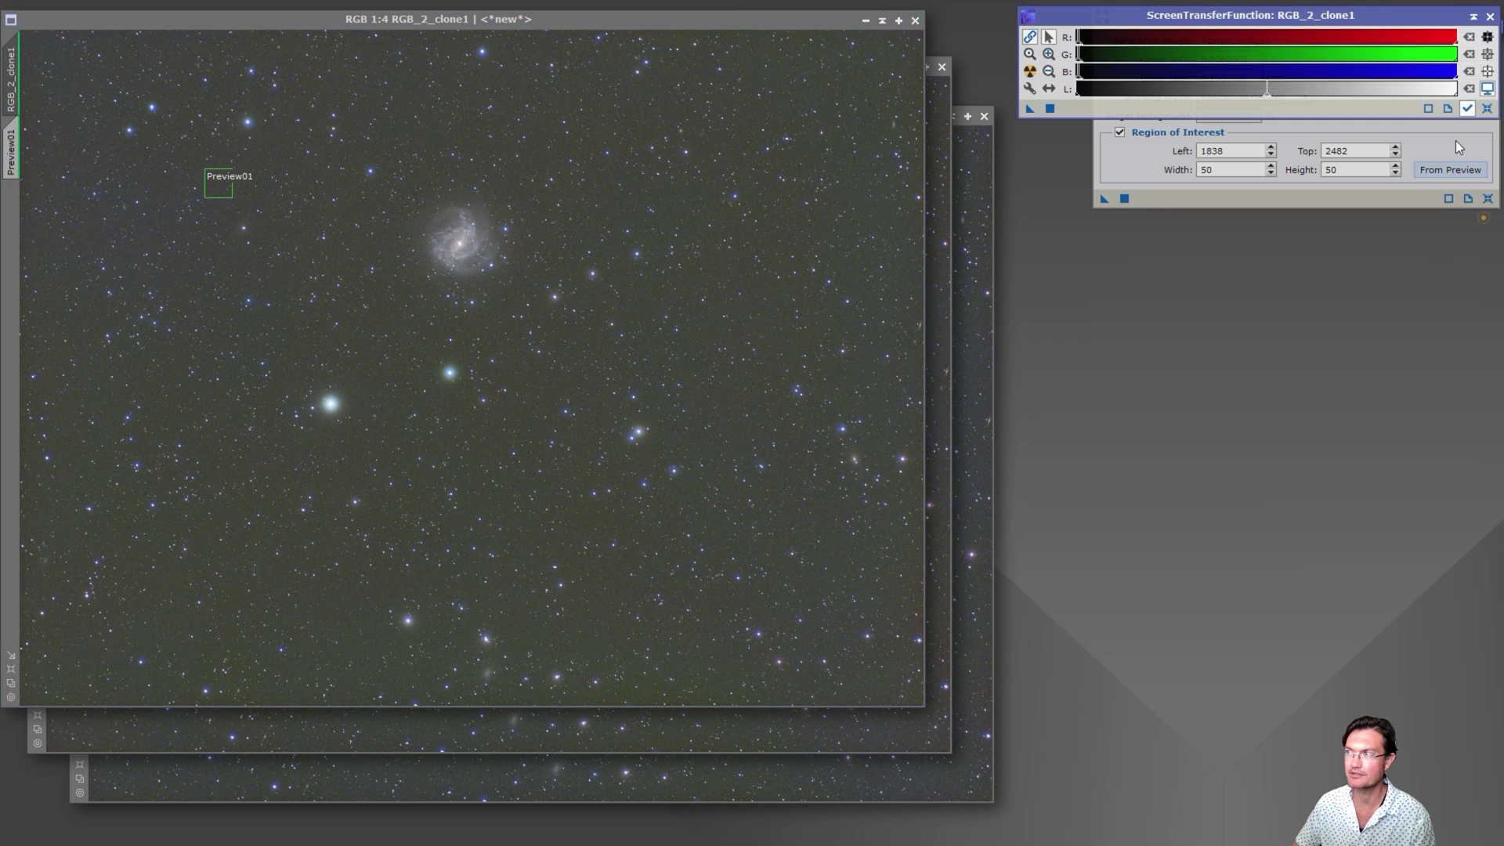
left_click_drag(1402, 15, 1503, 28)
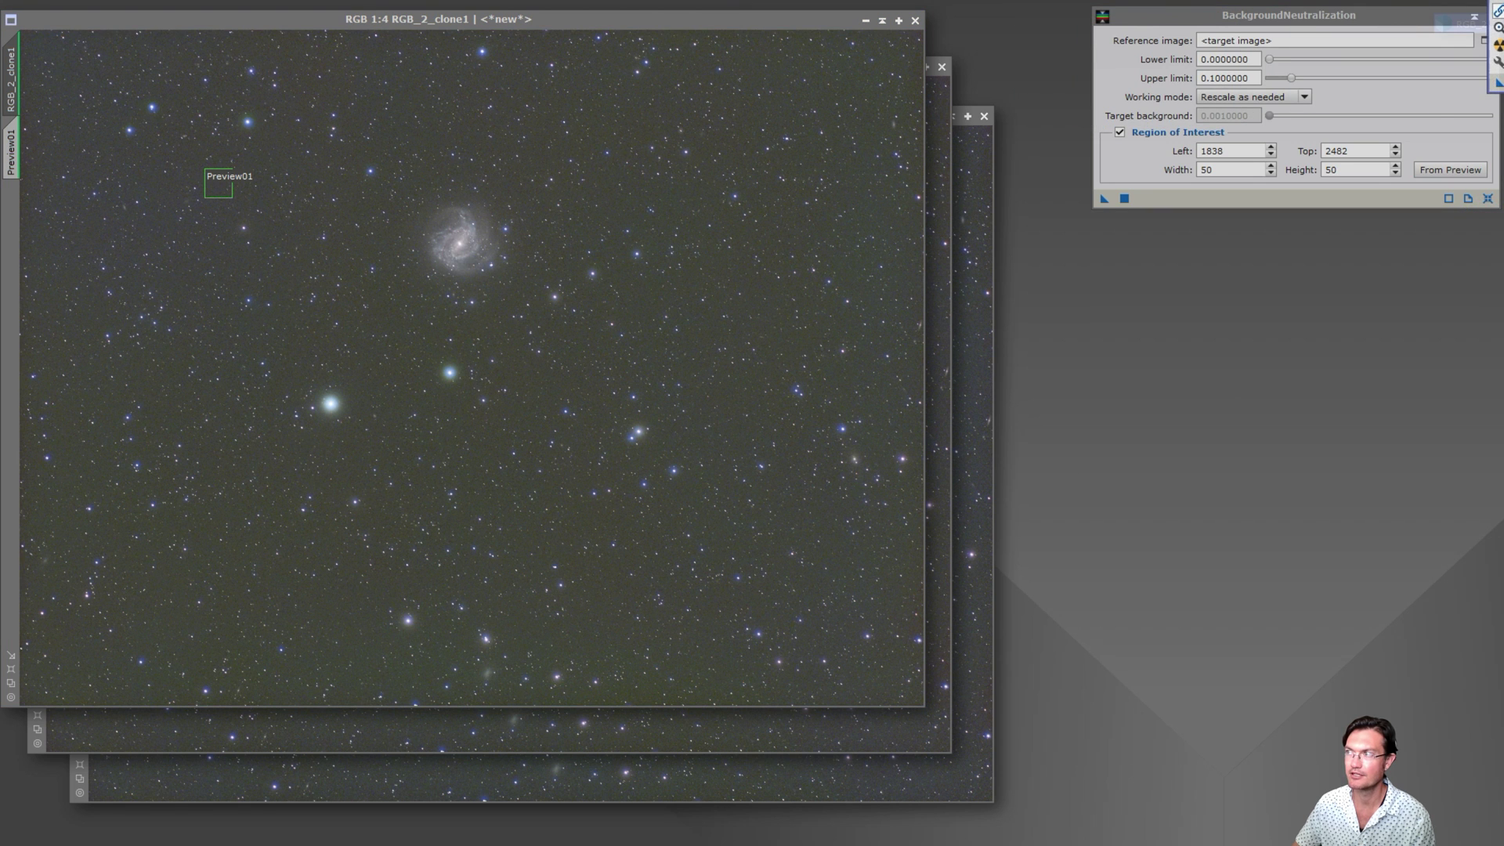
left_click(1486, 16)
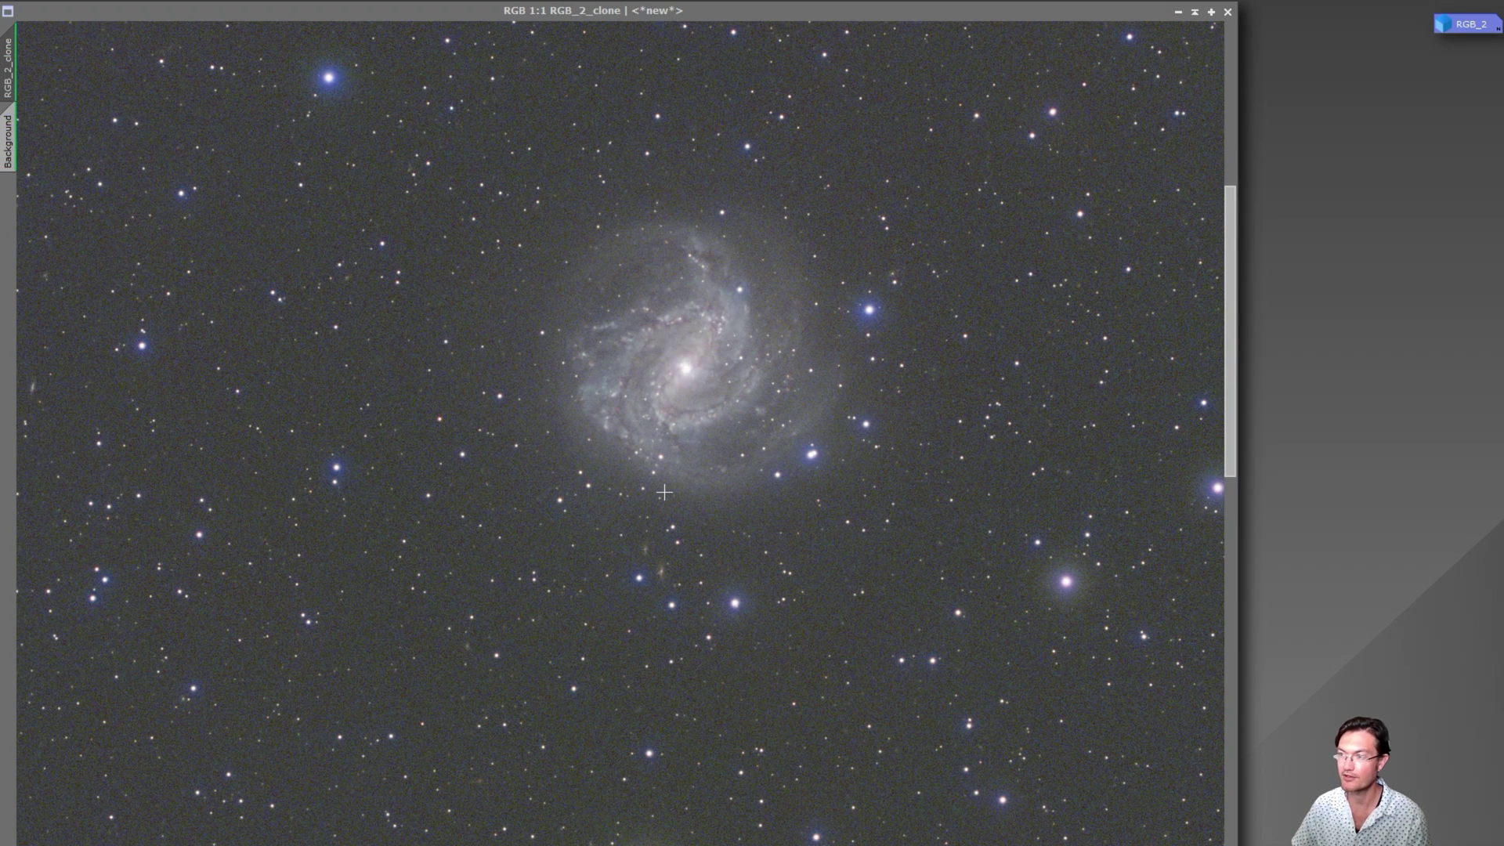
- Examine the galaxy and the whole field of RGB_2_clone2 to judge its background color
left_click(675, 361)
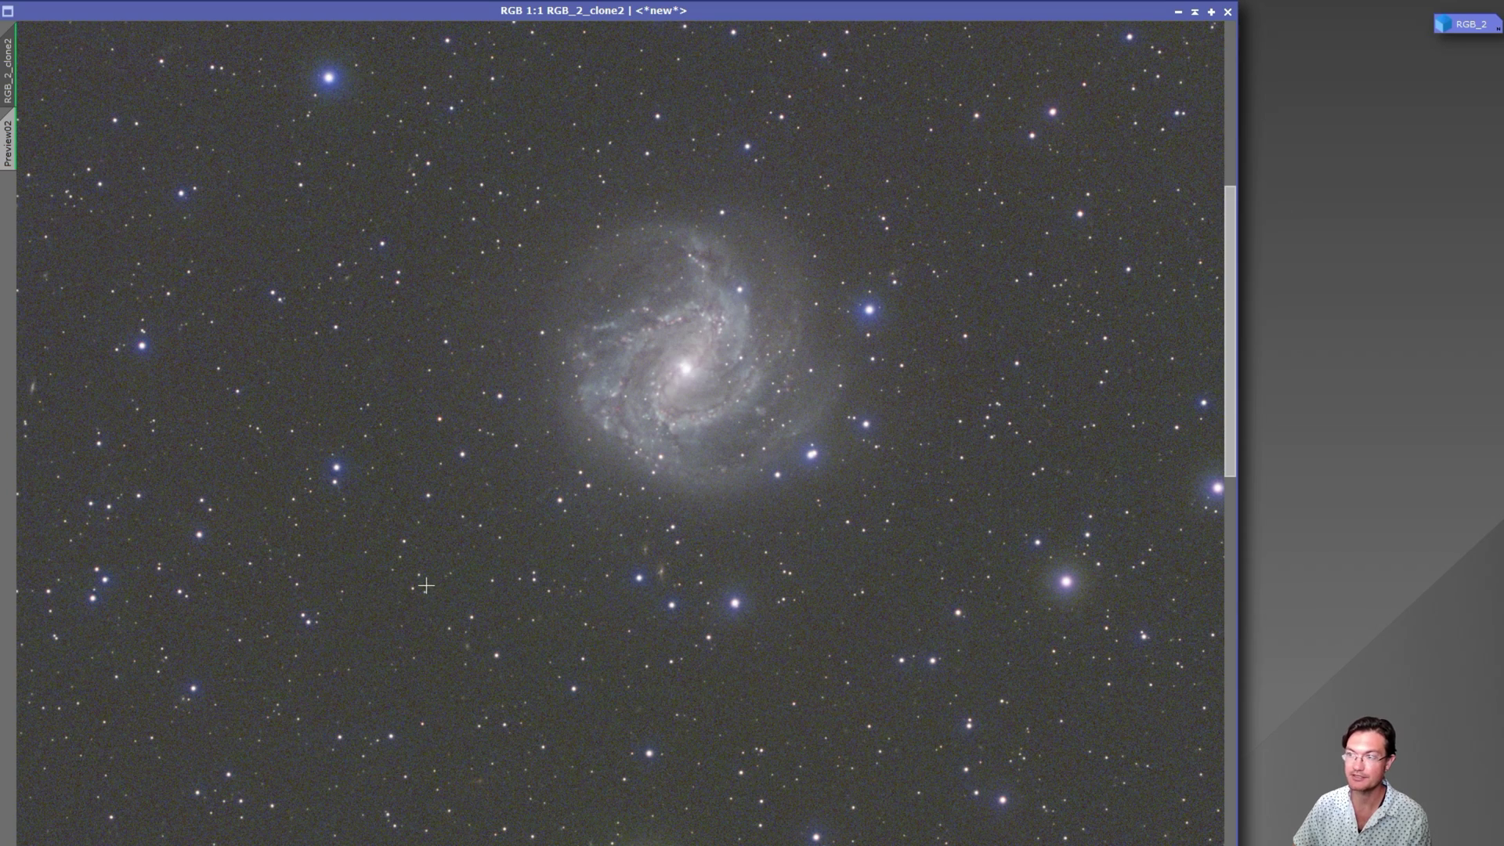
scroll(515, 578, "down", 2)
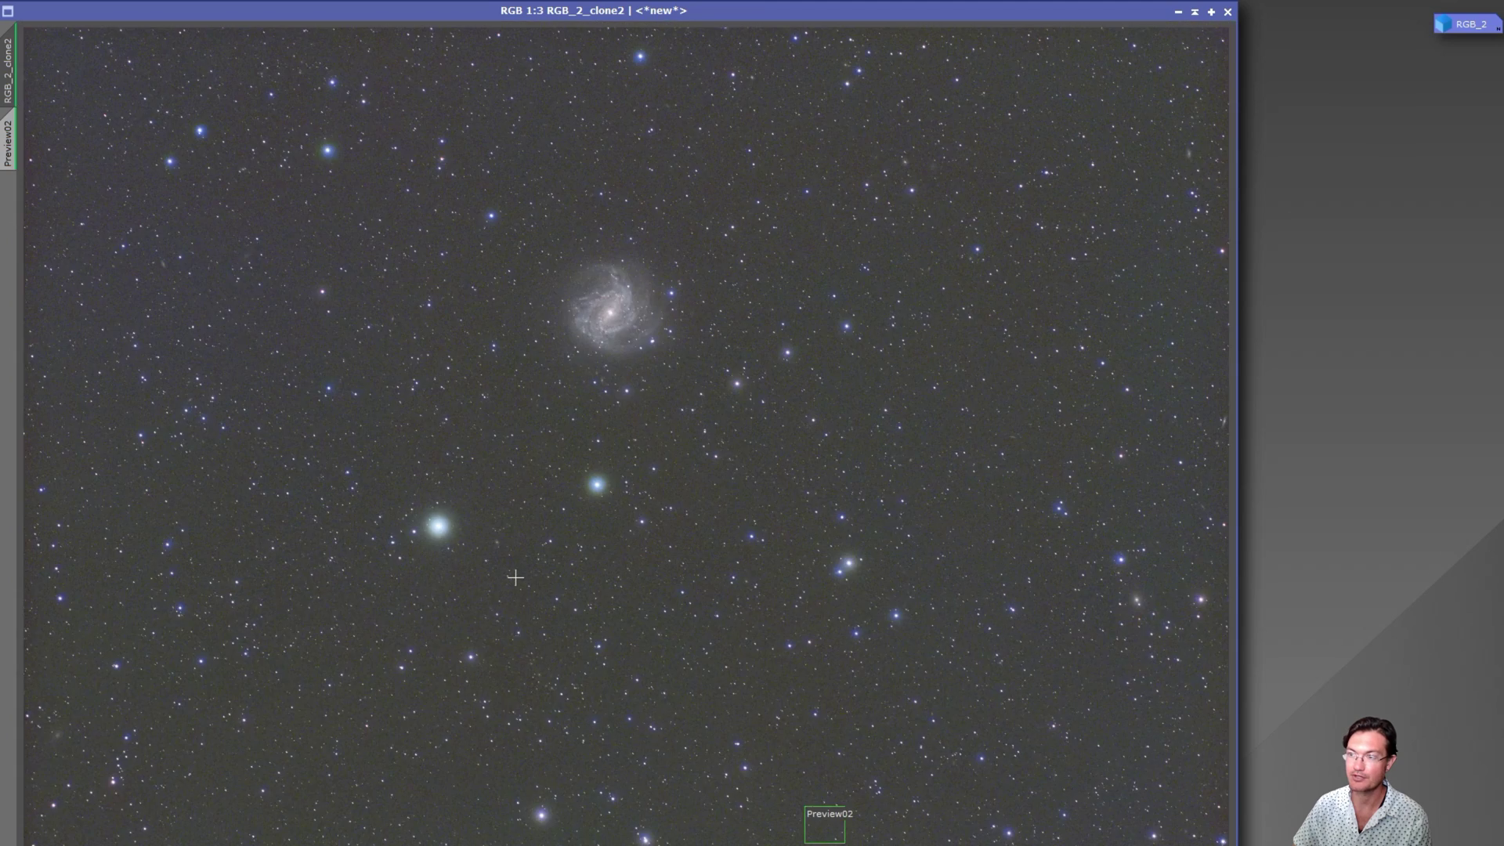
scroll(515, 577, "down", 1)
scroll(517, 574, "up", 1)
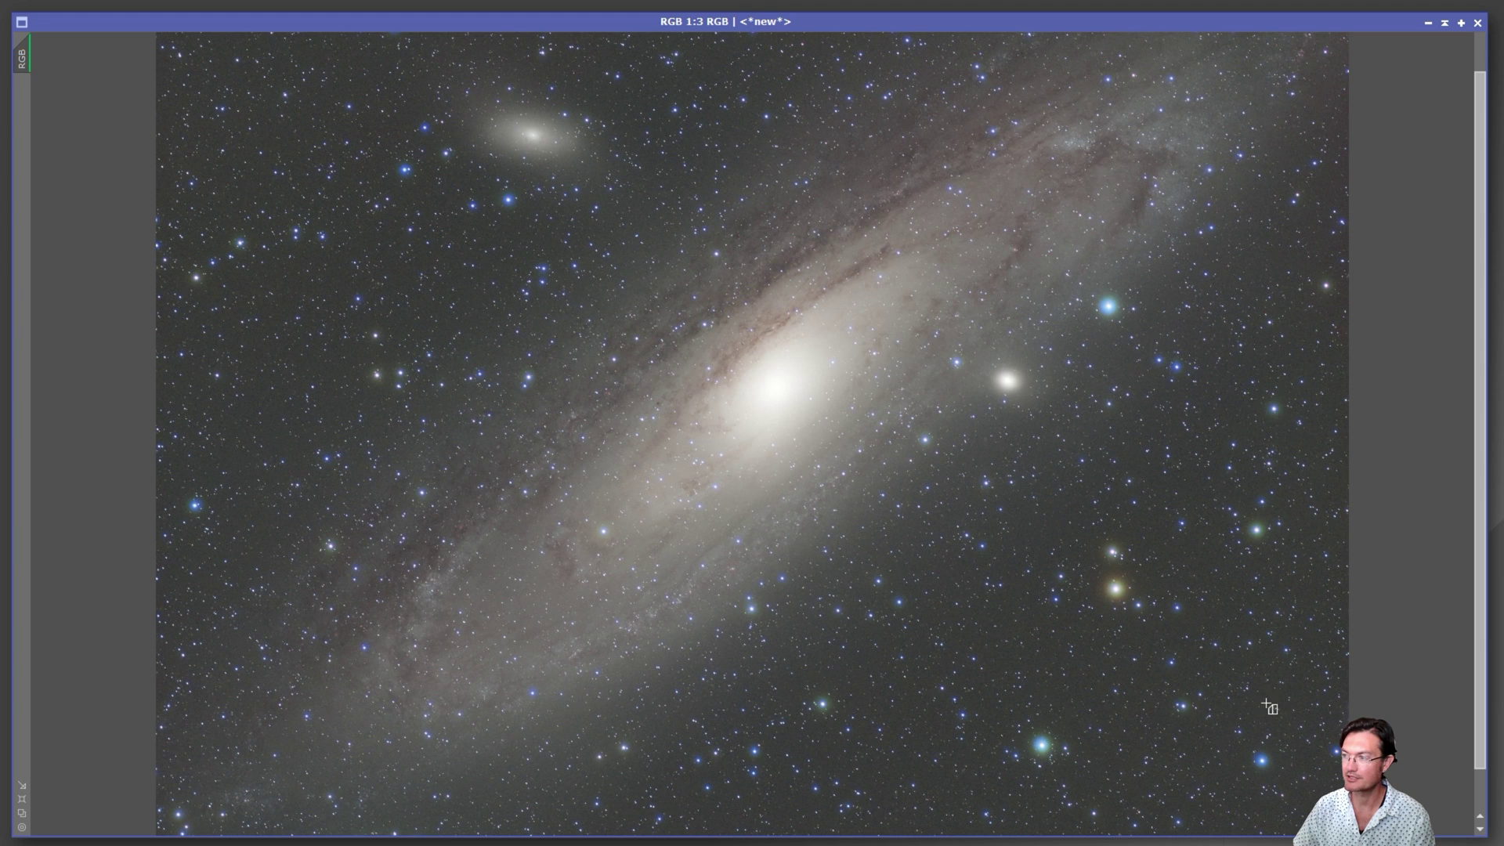
- Create two small previews on the Andromeda RGB image, one in the lower-right background and one above the galaxy
left_click_drag(1247, 703, 1280, 735)
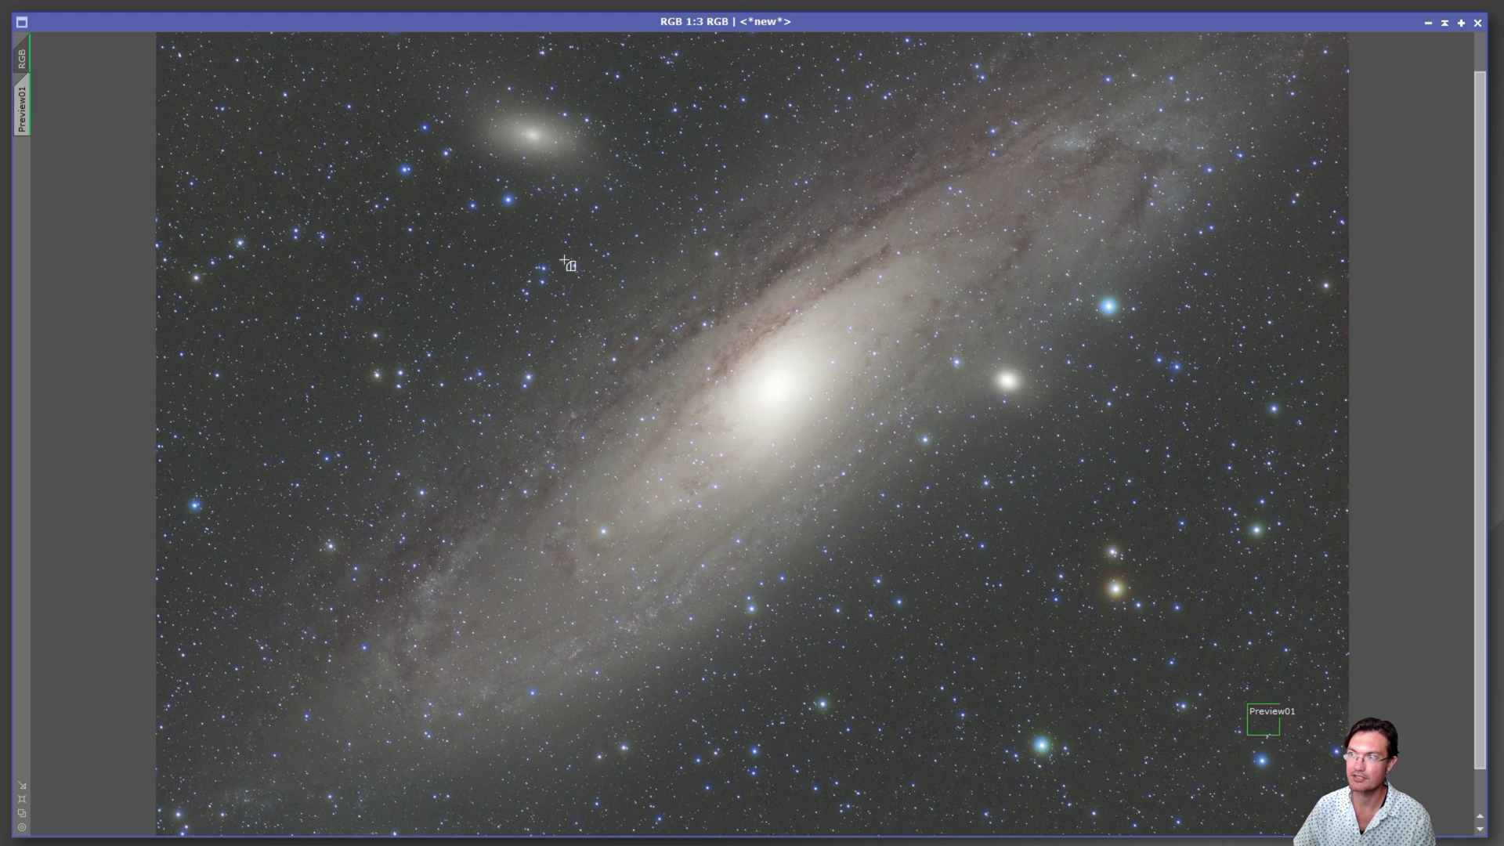
left_click_drag(803, 89, 838, 117)
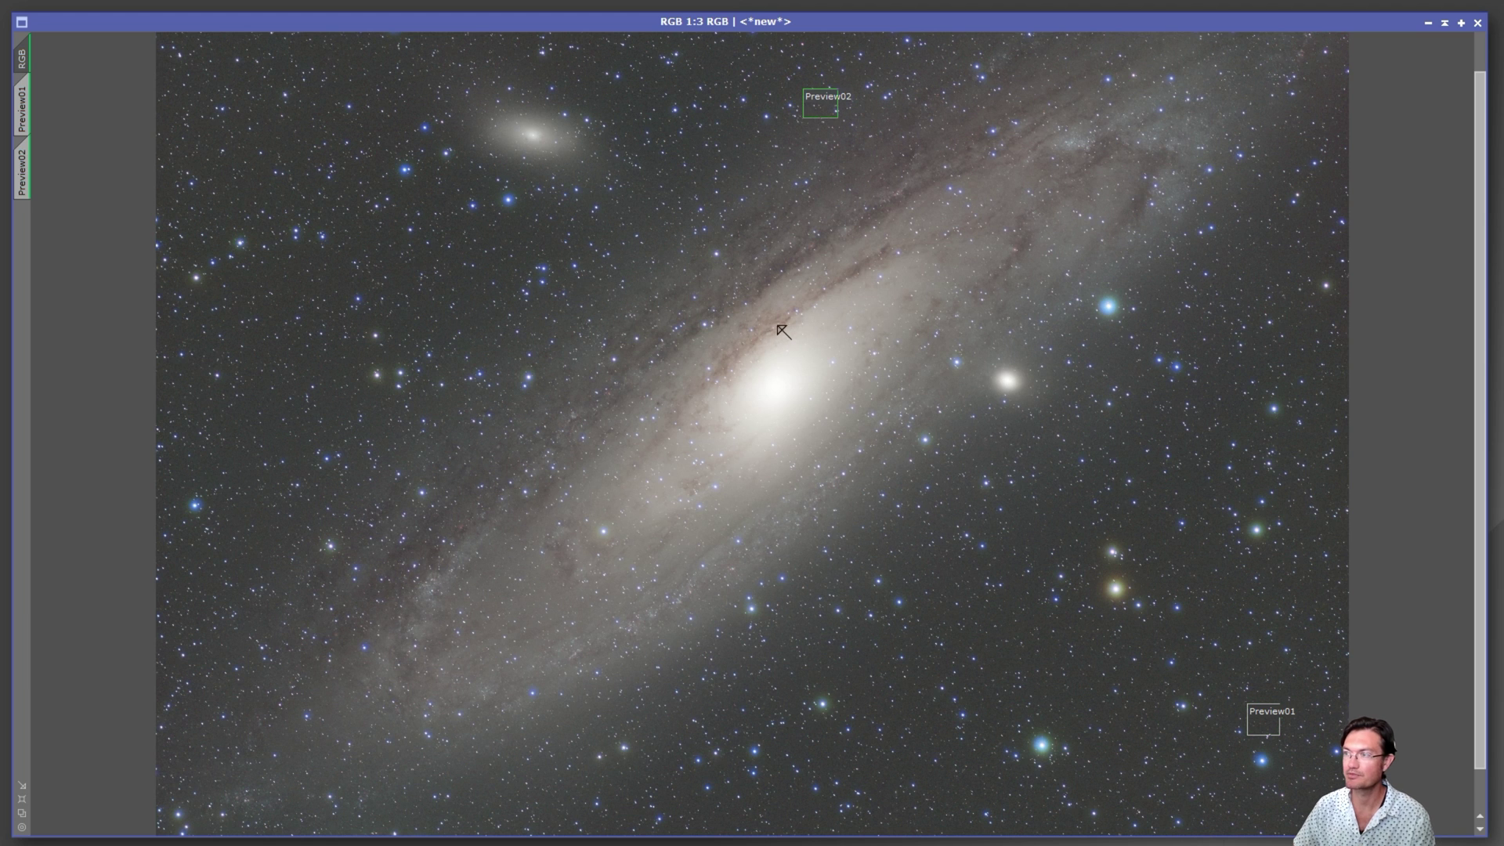
- Run the SetiAstro Find Background script on the Andromeda RGB image to generate a Background preview, and close the script
left_click(298, 0)
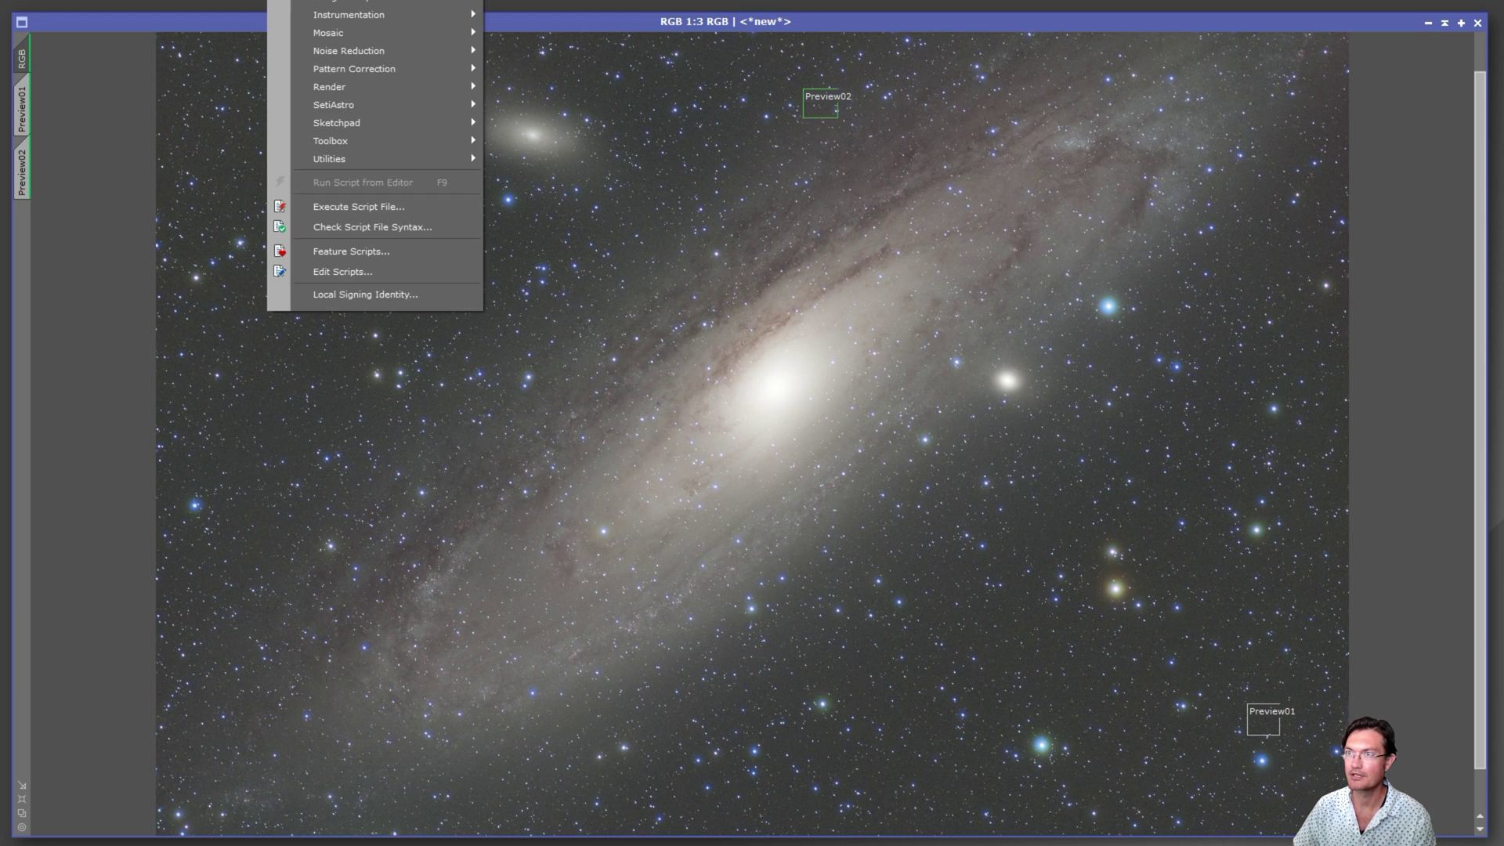
left_click(345, 100)
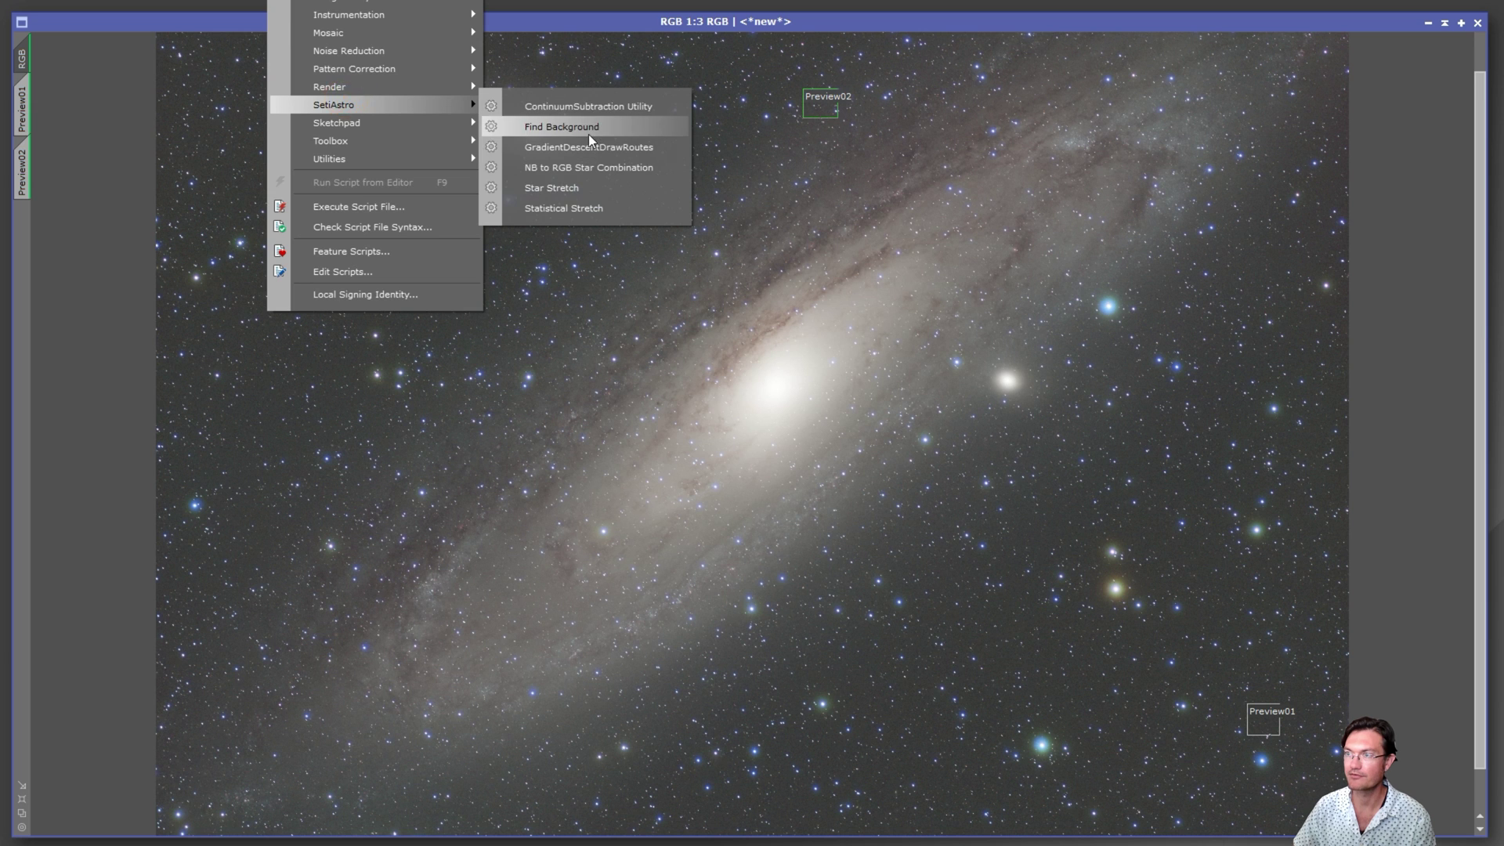
left_click(580, 127)
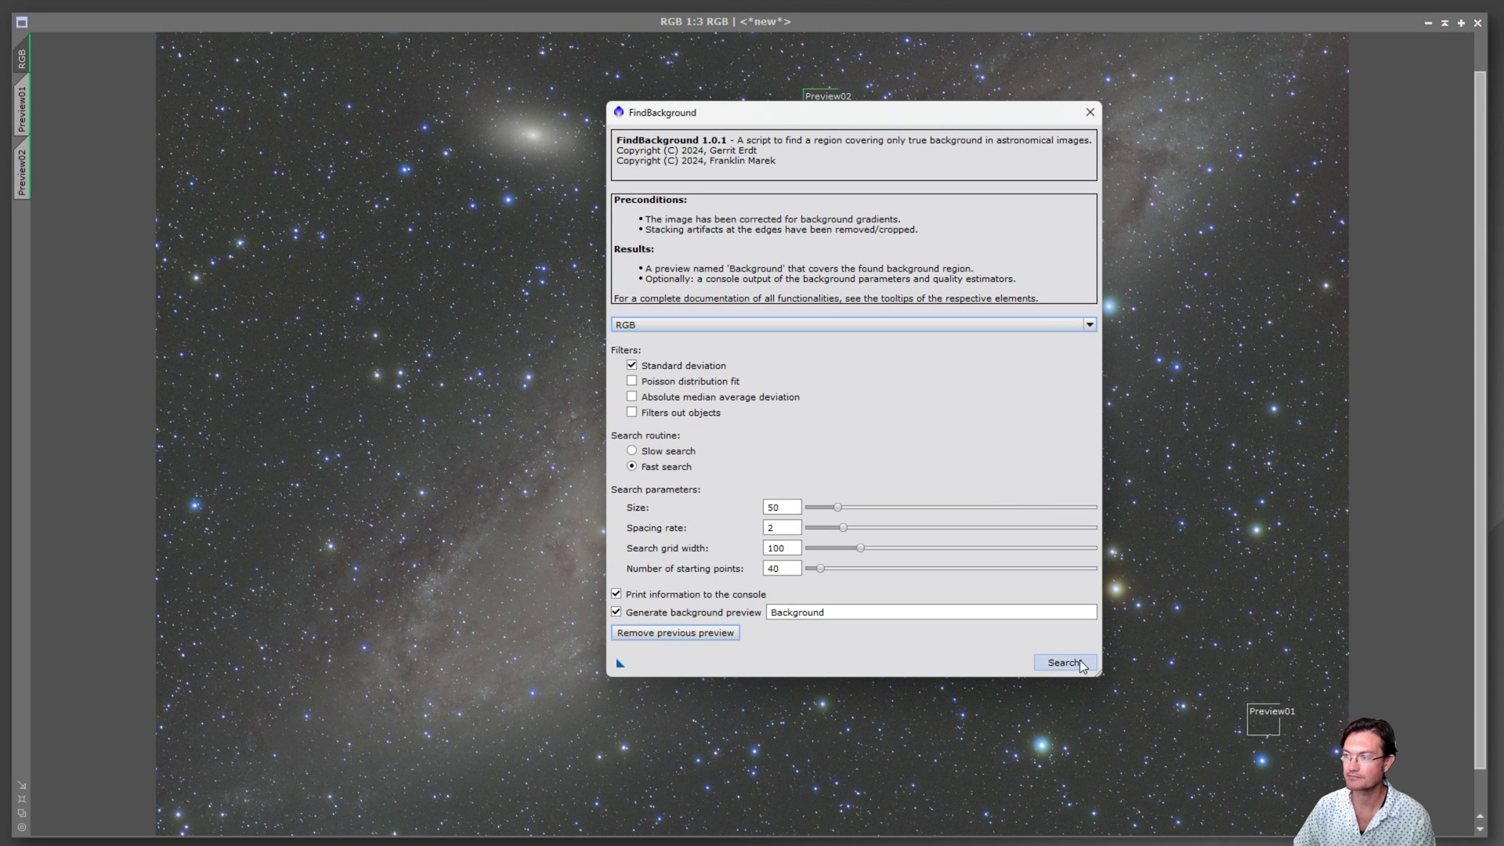
left_click(1079, 660)
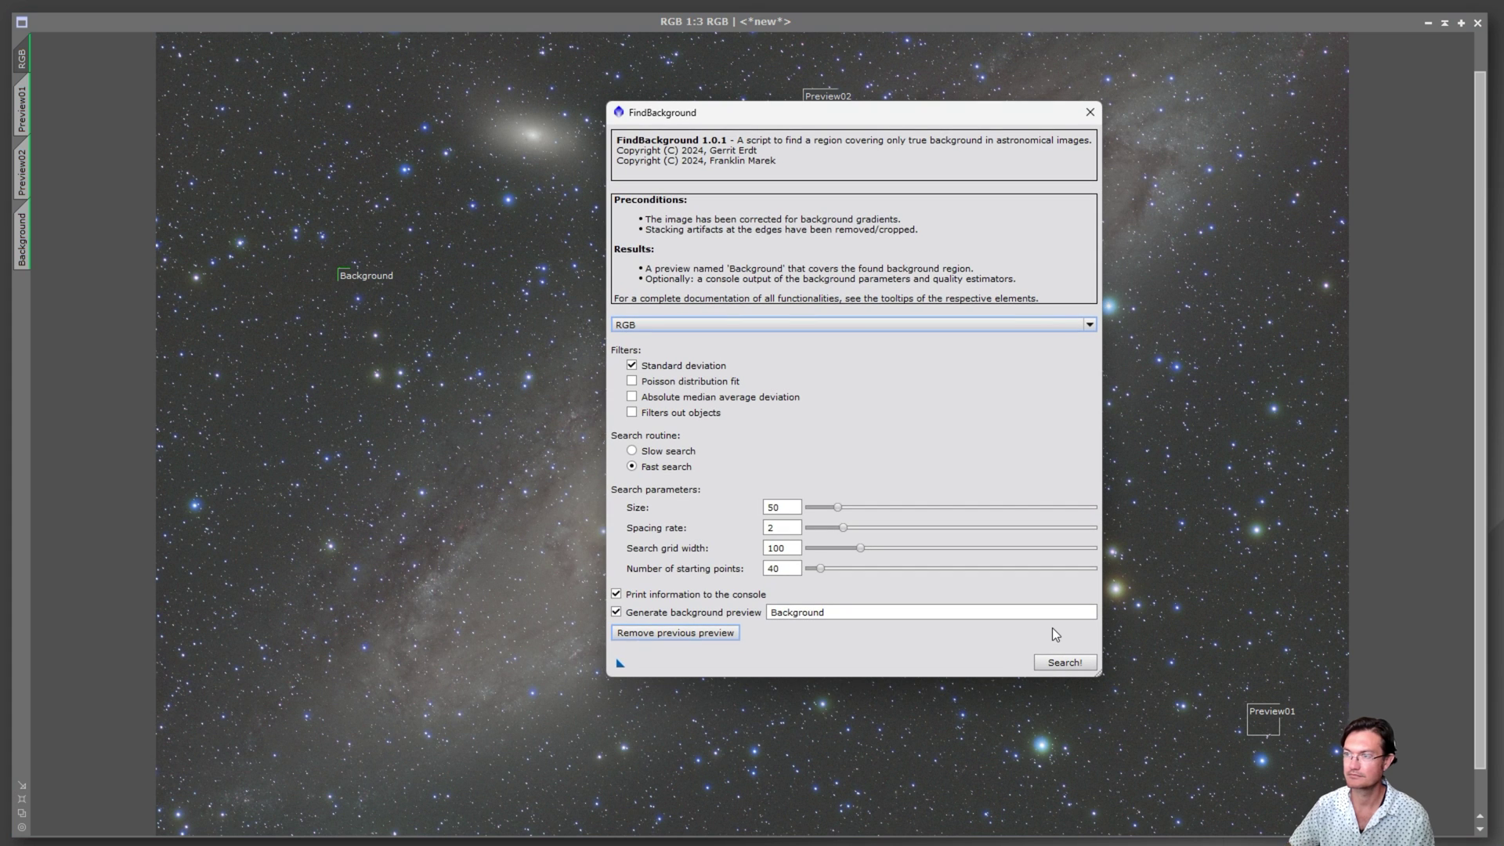
left_click(1090, 112)
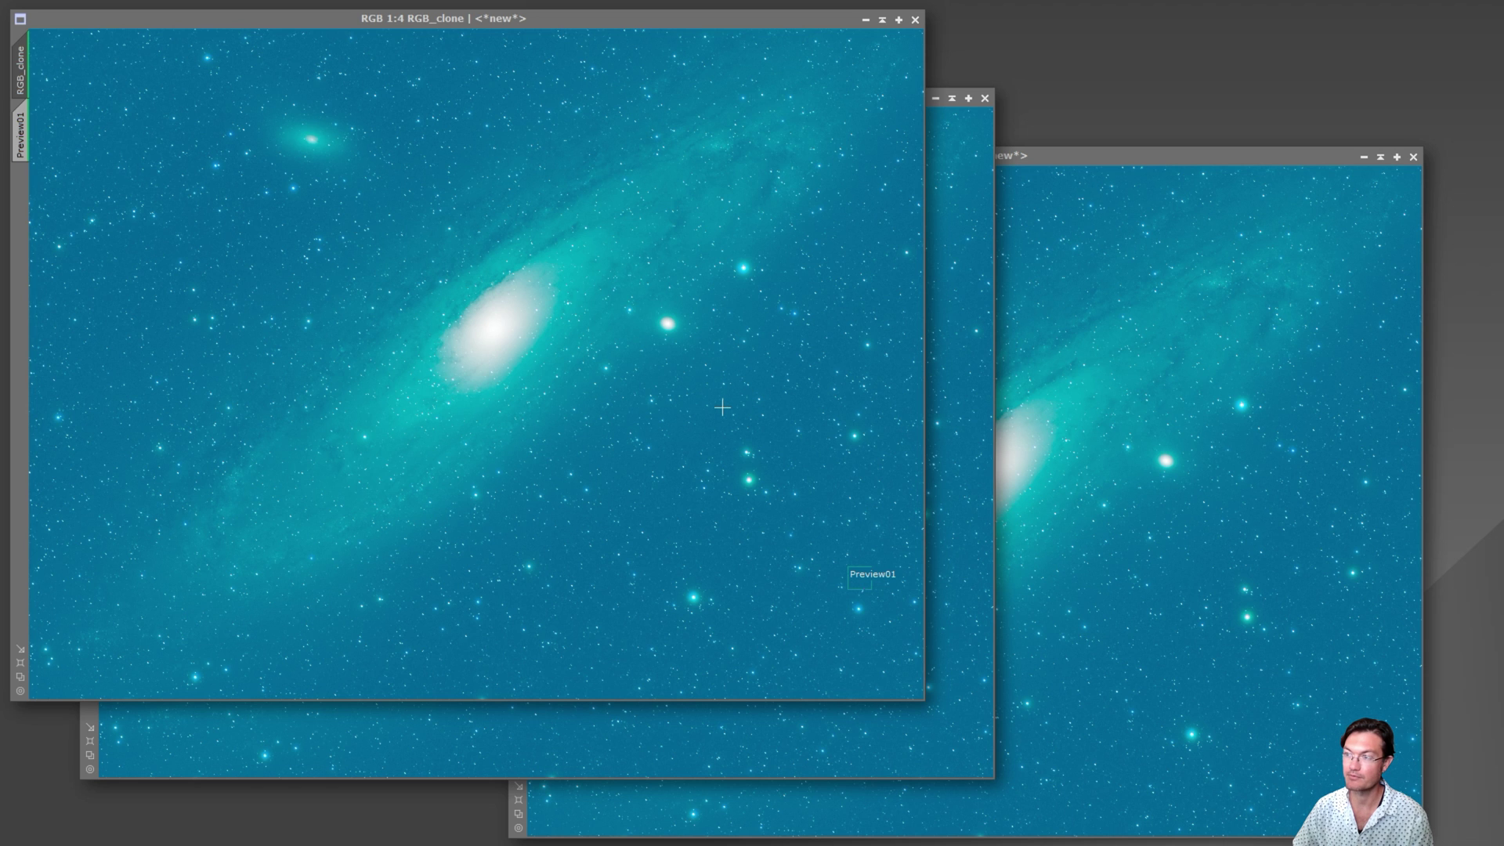
- Place the SpectrophotometricColorCalibration window beside the Andromeda clones, and close it once the clones are calibrated
left_click_drag(1198, 48, 1251, 20)
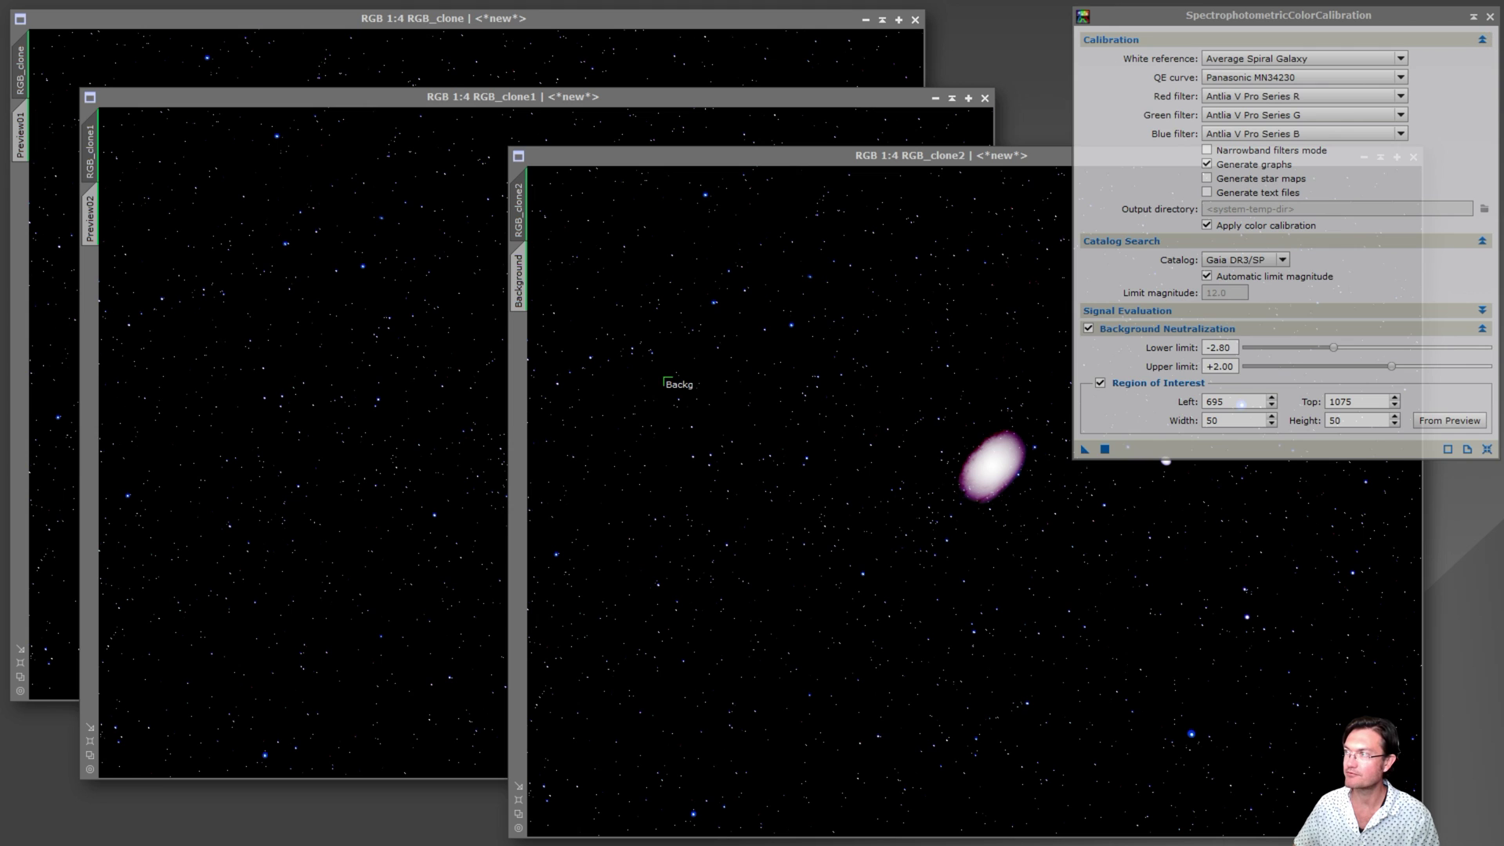
left_click(1489, 17)
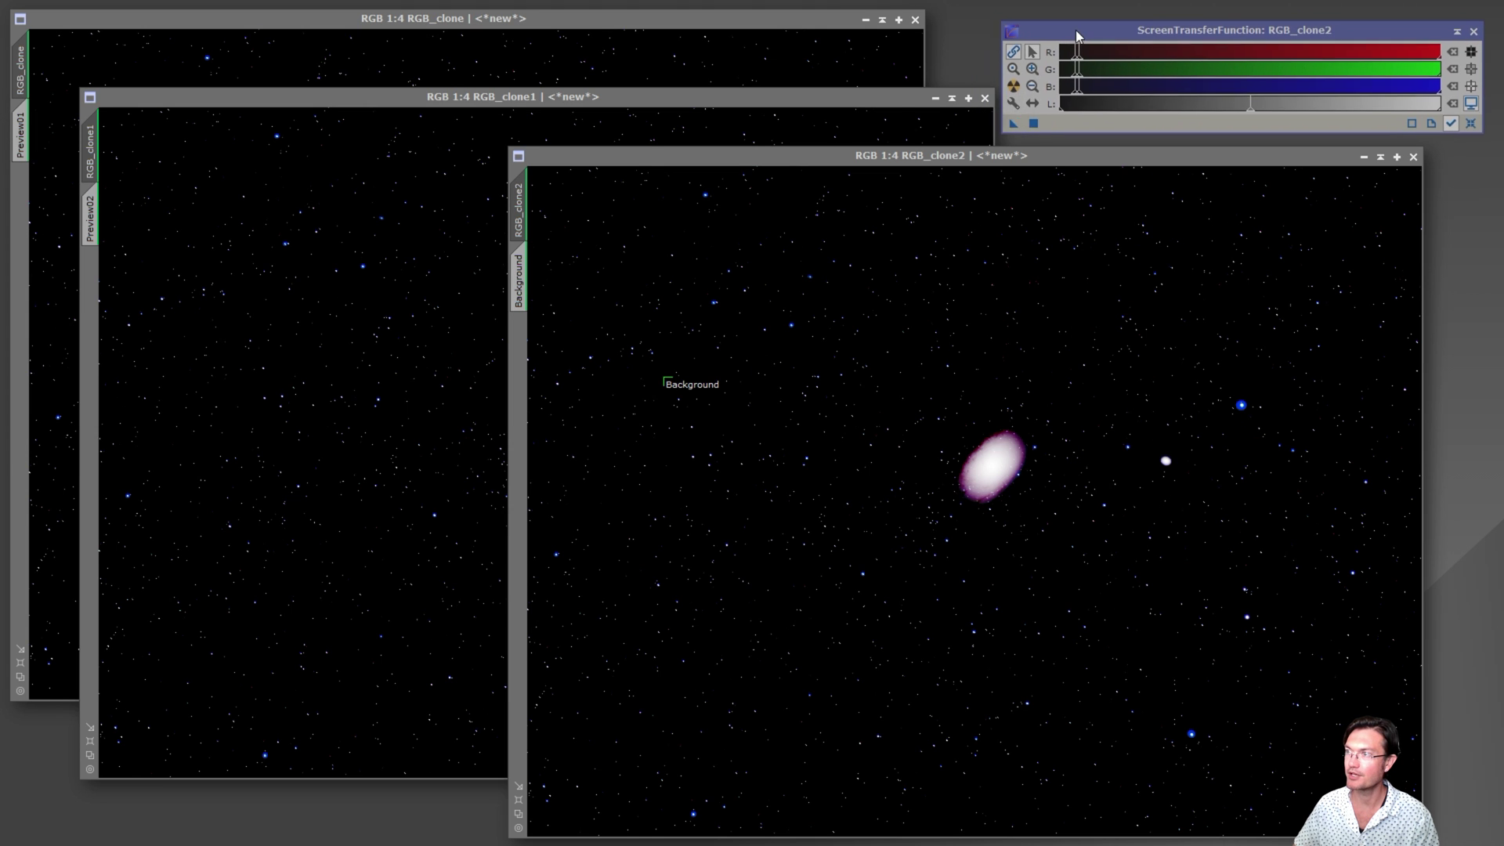
- Auto-stretch the displays of RGB_clone2, RGB_clone1 and RGB_clone with linked RGB channels
left_click(944, 312)
key("ctrl+a")
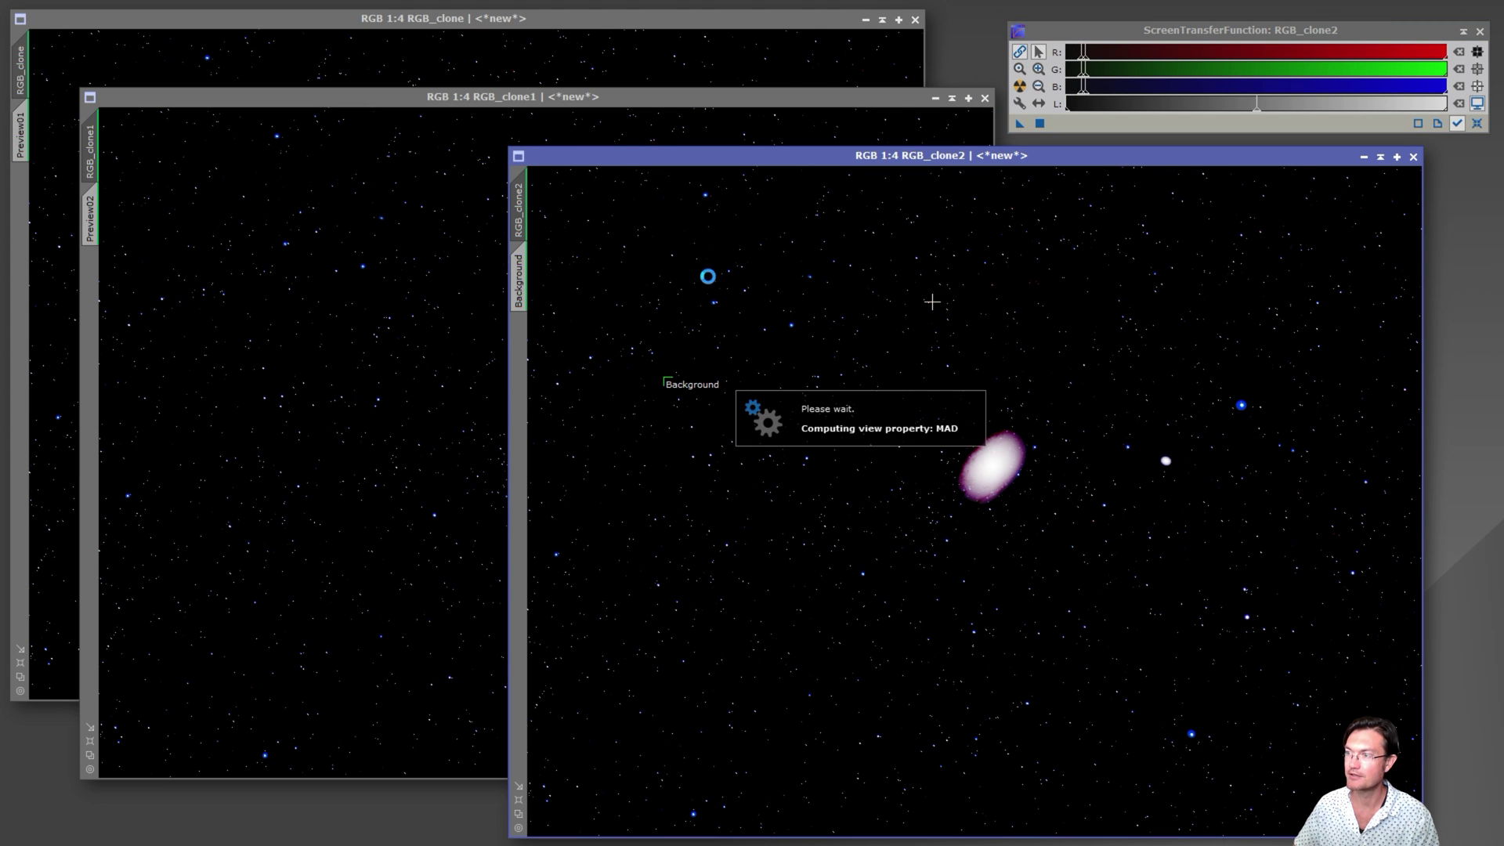
left_click(343, 317)
key("ctrl+a")
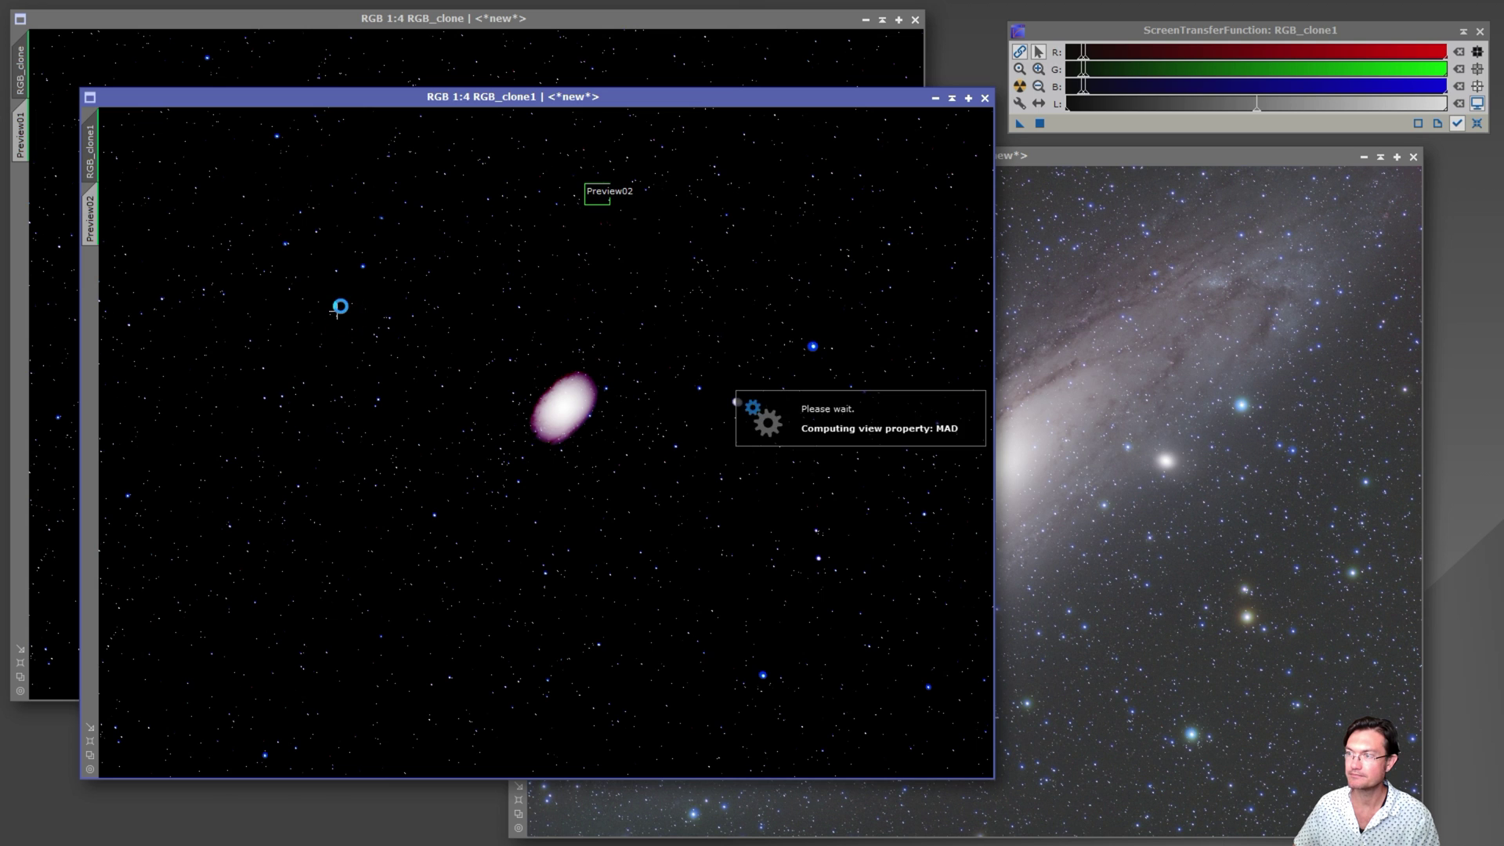
left_click(418, 52)
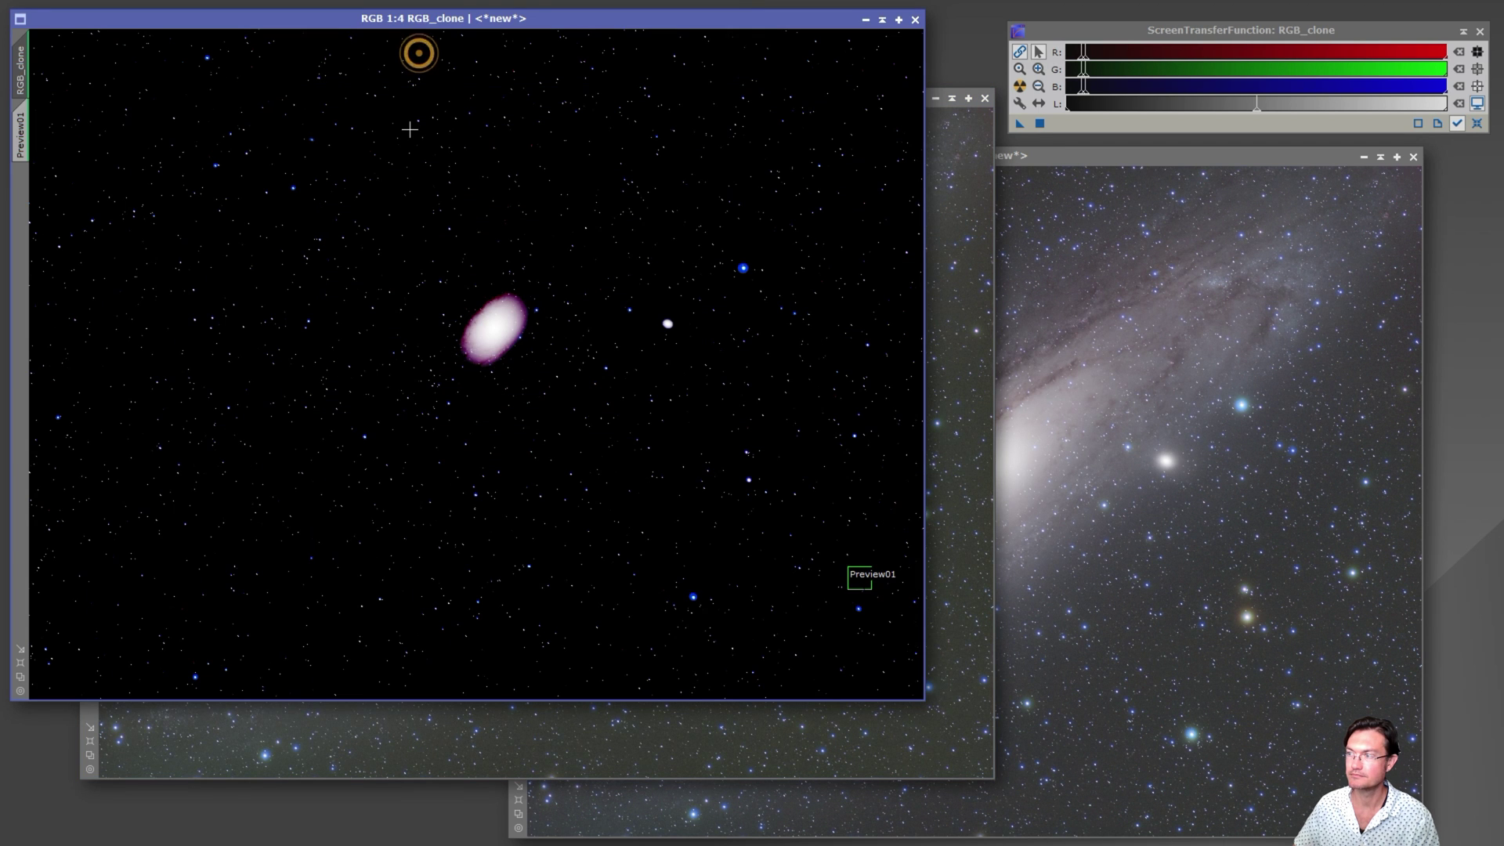
key("ctrl+a")
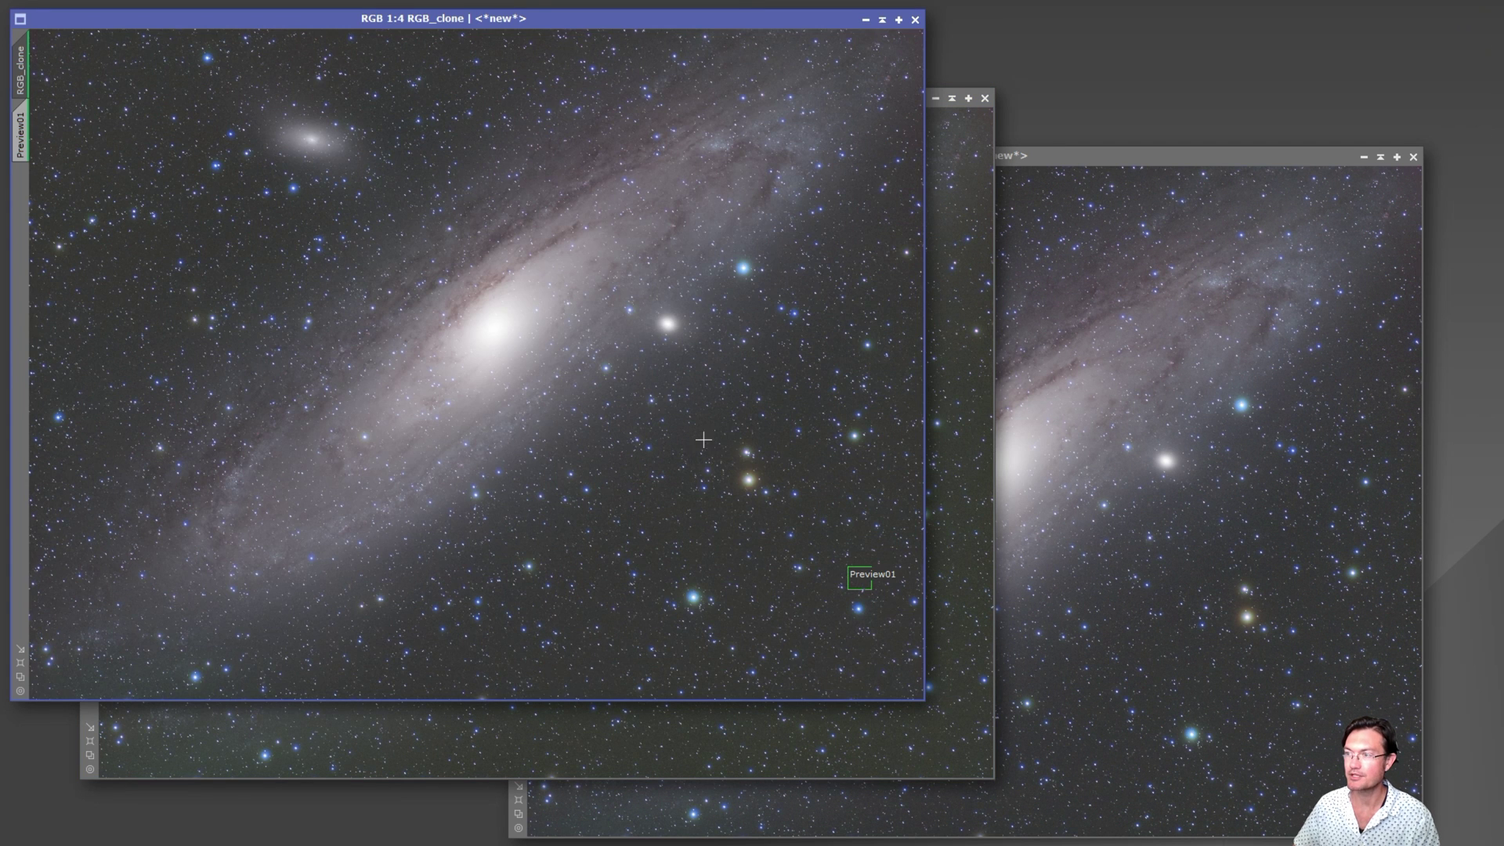
- Compare the background color and galaxy tones across RGB_clone, RGB_clone1 and RGB_clone2
left_click(975, 401)
left_click(1202, 437)
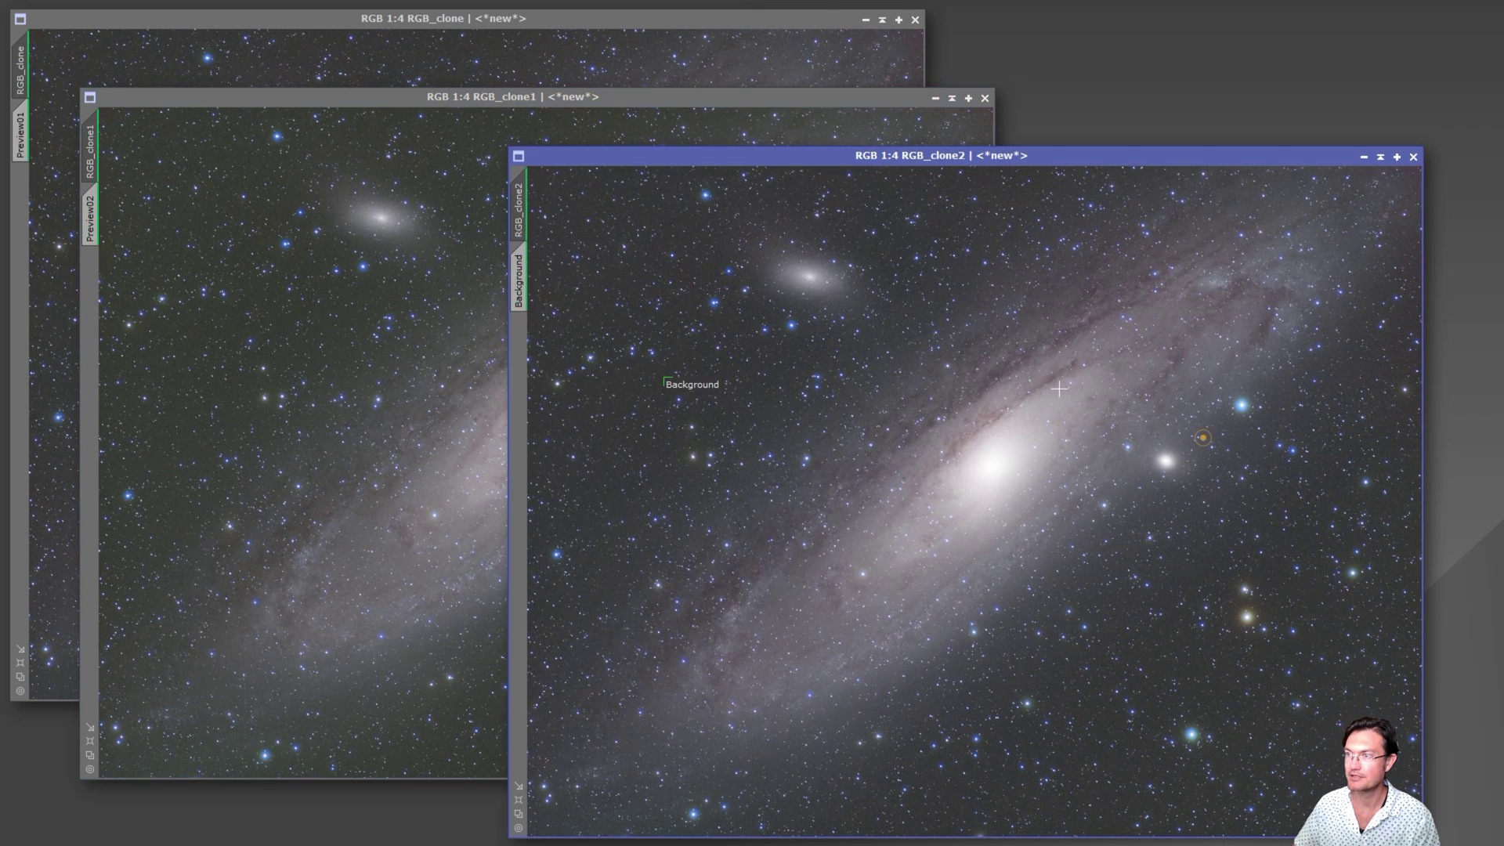
left_click(341, 166)
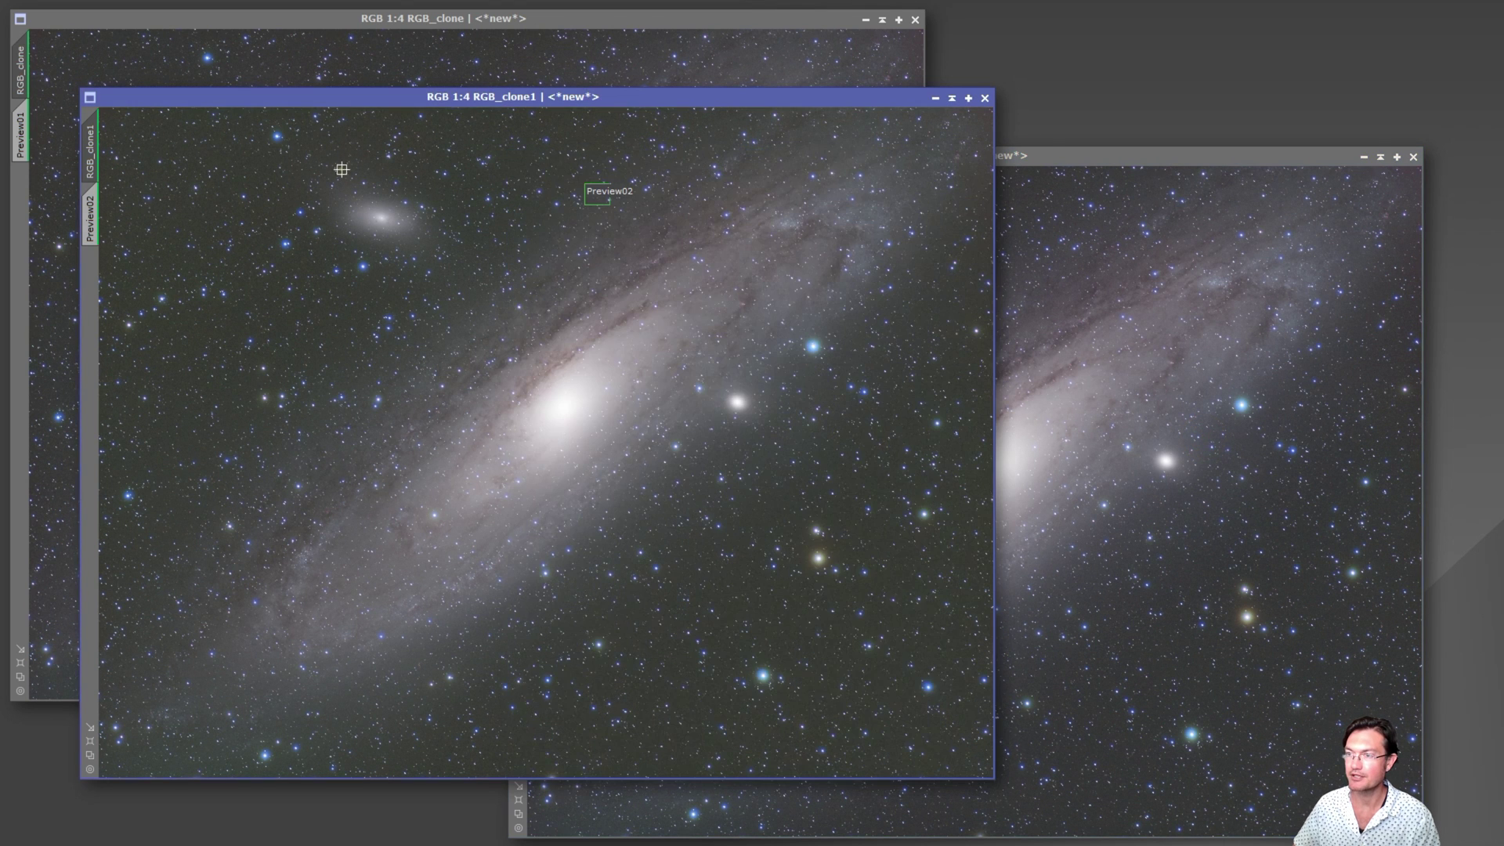
left_click(342, 51)
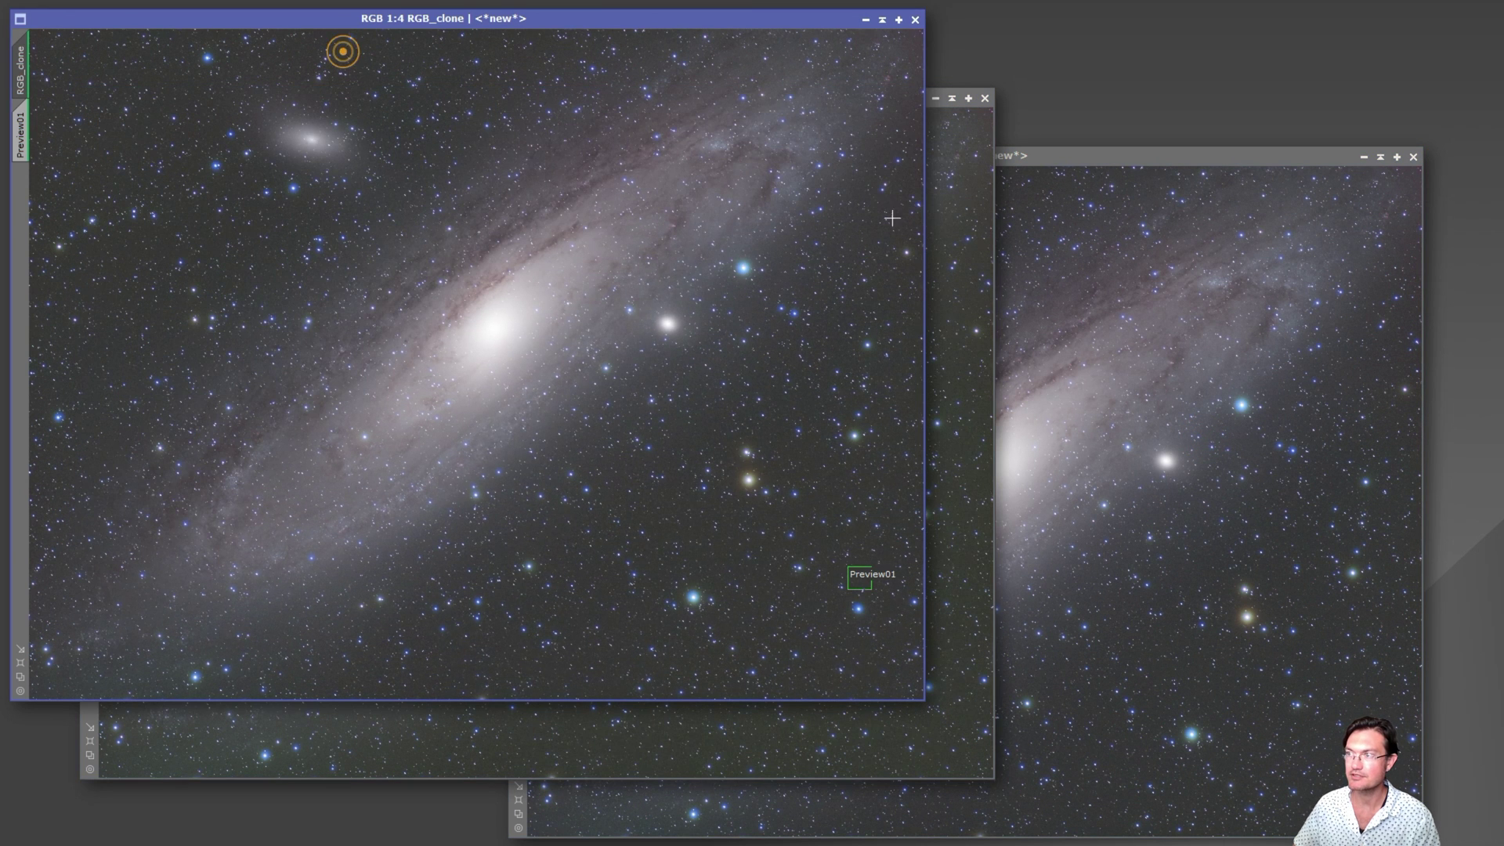
left_click(960, 238)
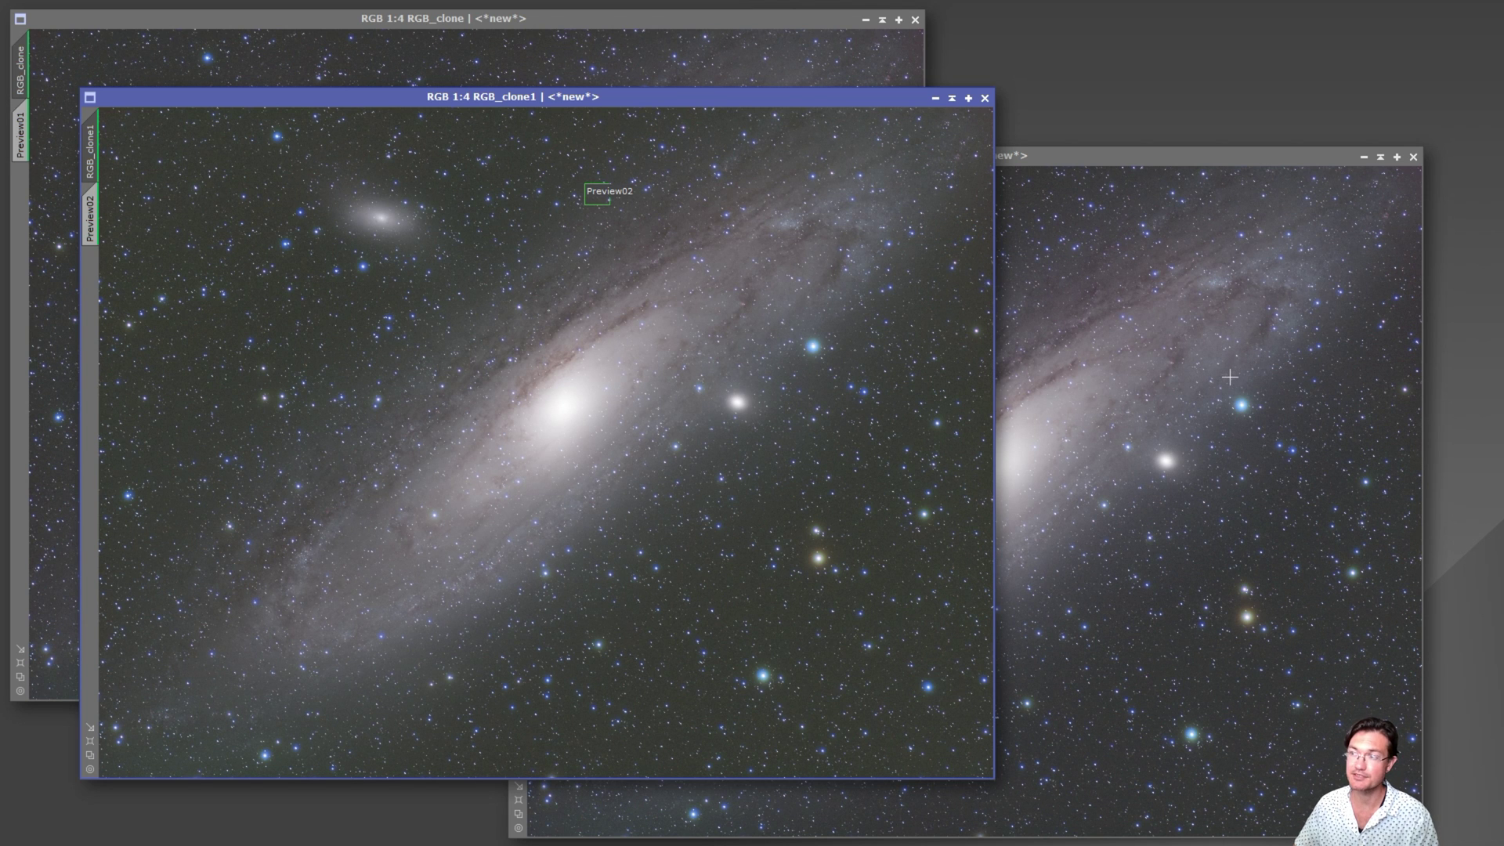
left_click(390, 362)
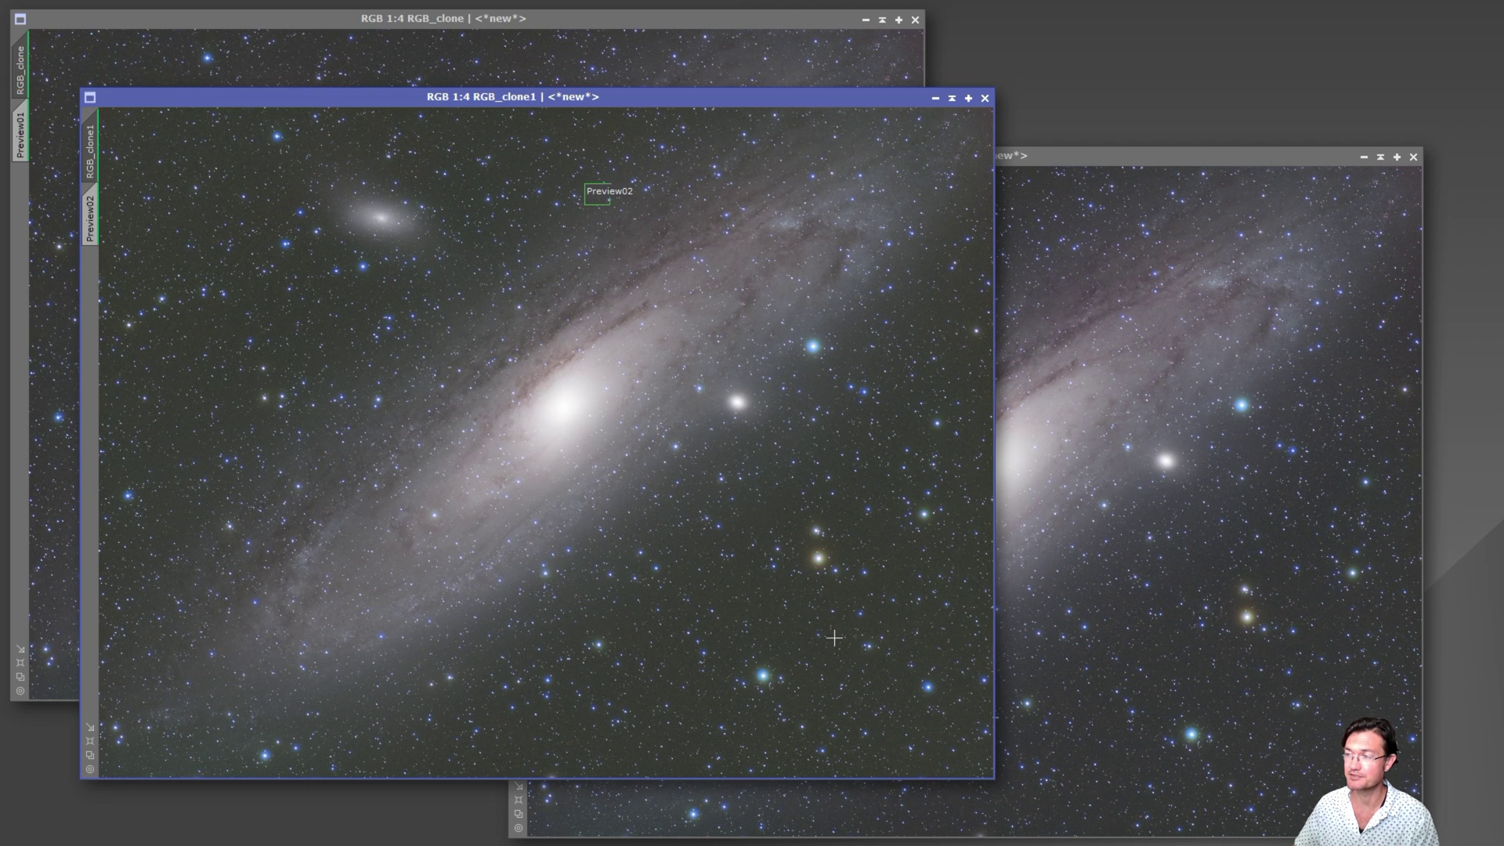
left_click(1152, 609)
left_click(335, 480)
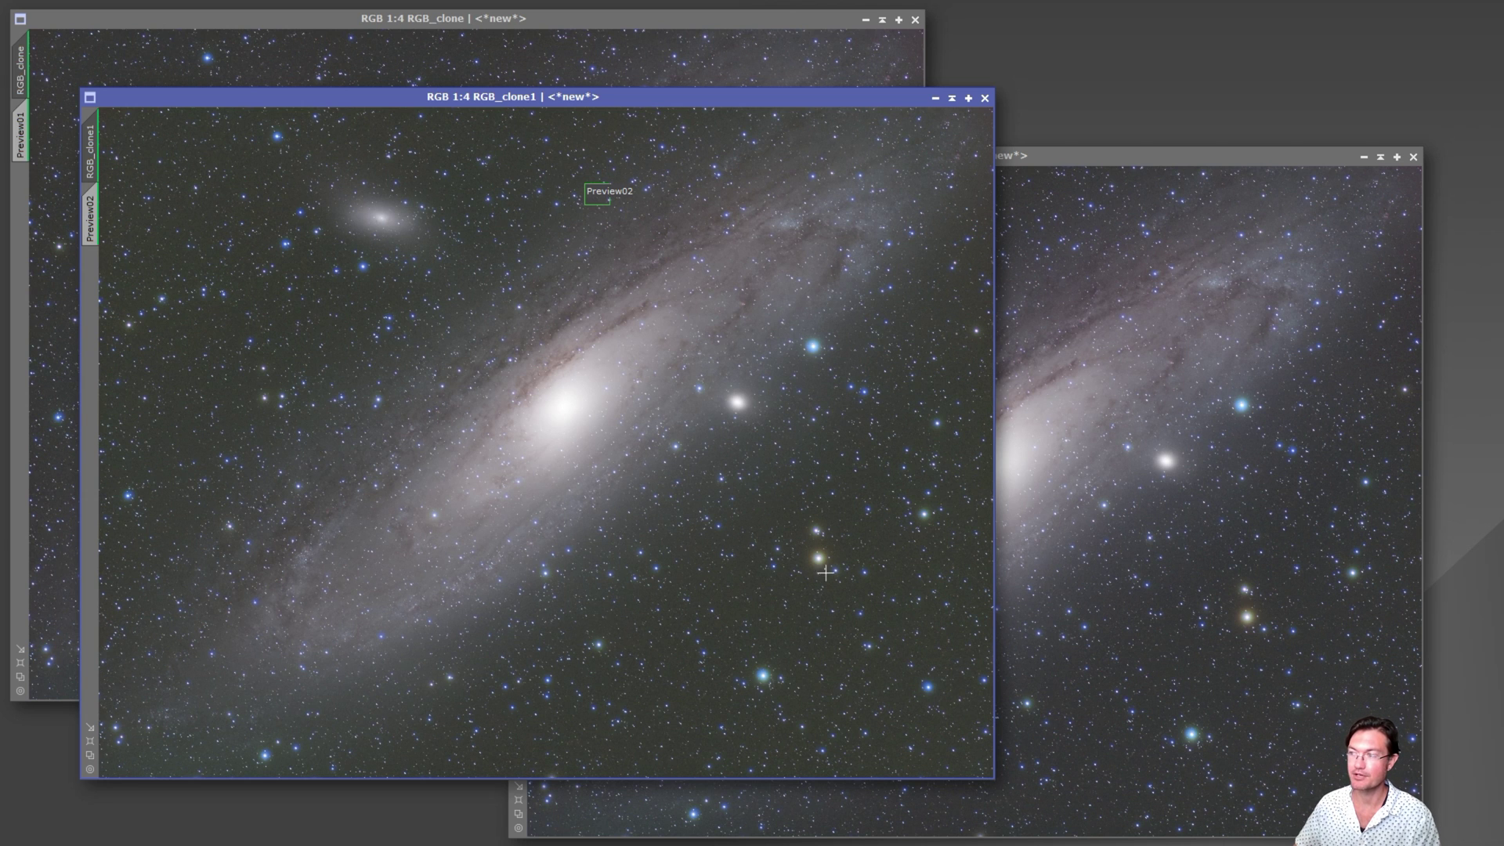
left_click(1208, 597)
left_click(370, 282)
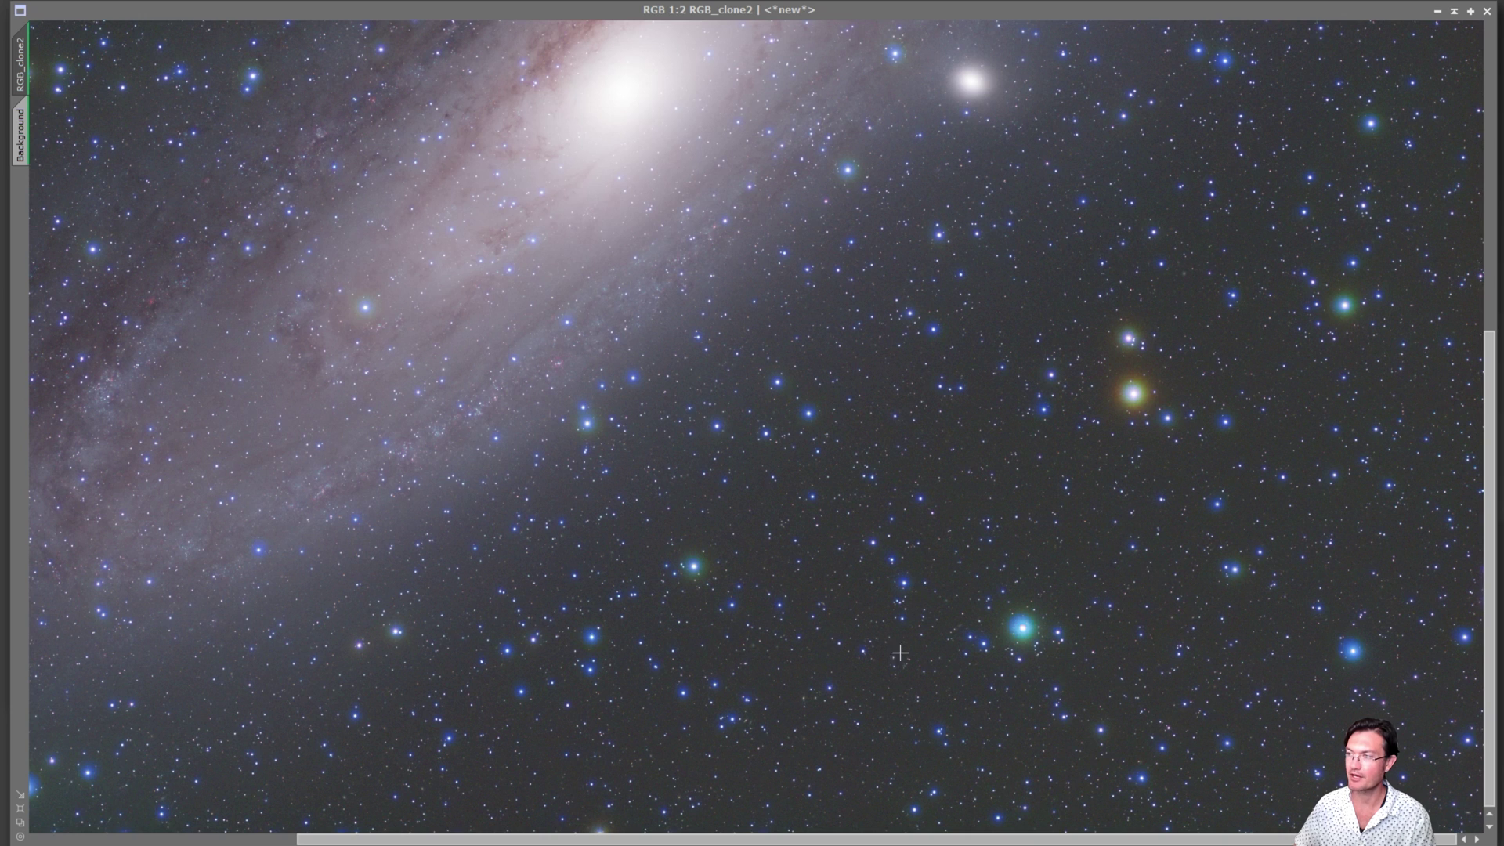
- Inspect background pixel values below the galaxy in RGB_clone1 at 1:2 zoom and compare them with the other clones
left_click(1225, 623)
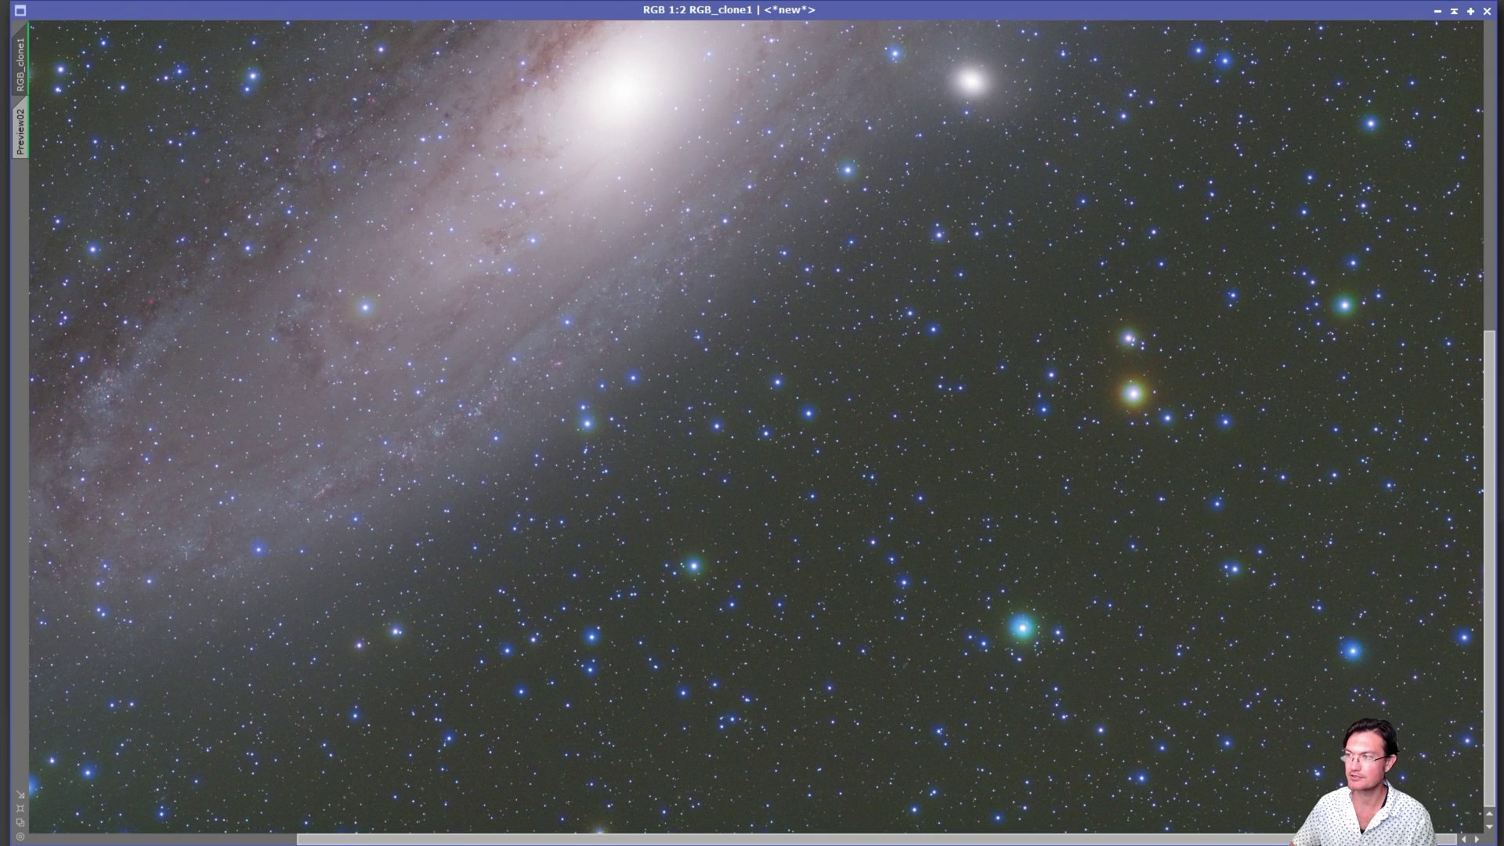
left_click(1225, 661)
left_click(1226, 660)
left_click(1225, 660)
left_click(1226, 660)
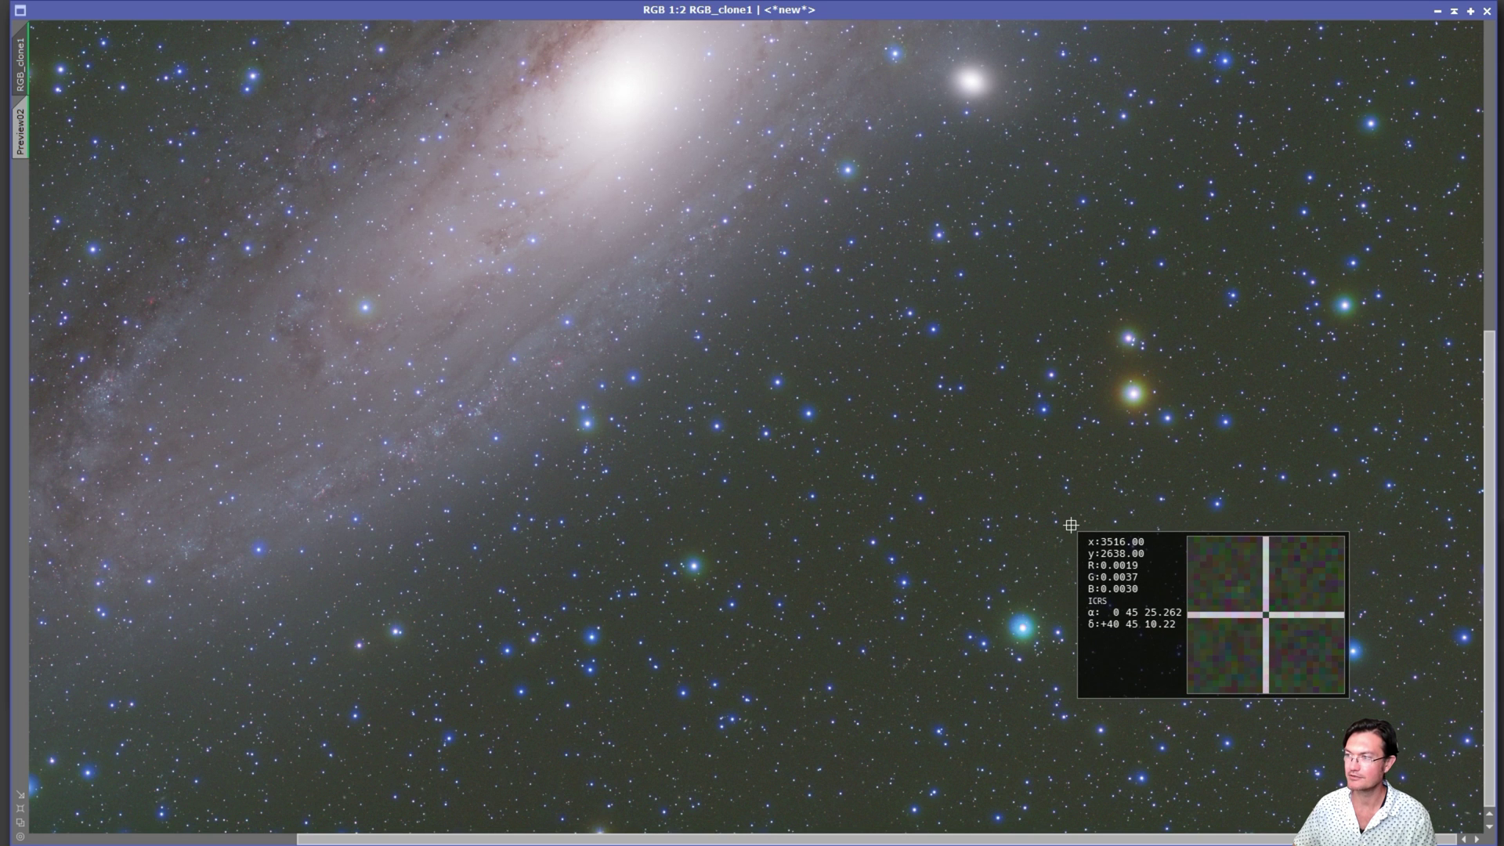
key("ctrl+Tab")
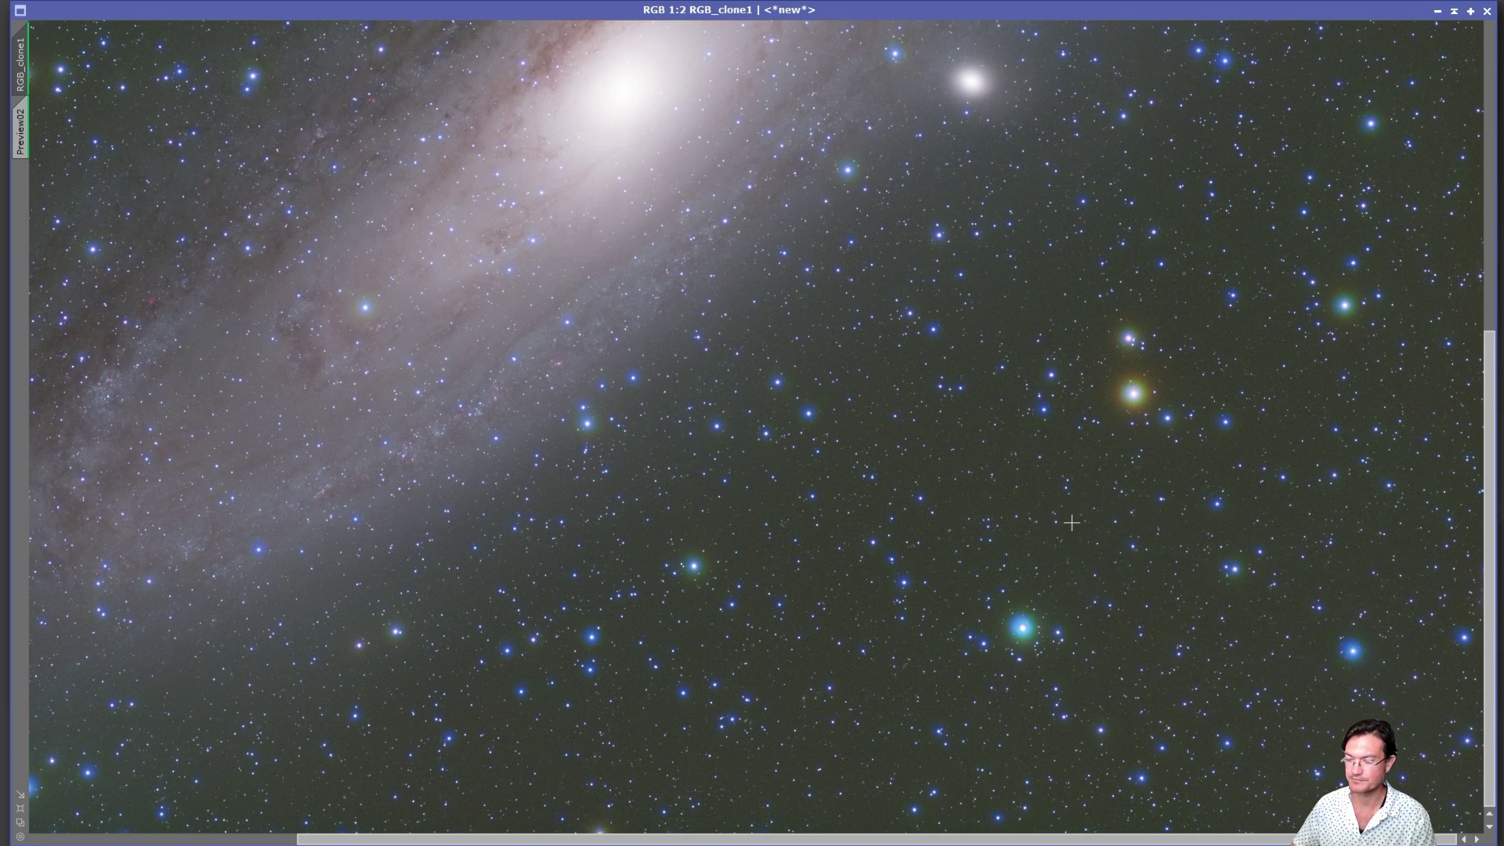
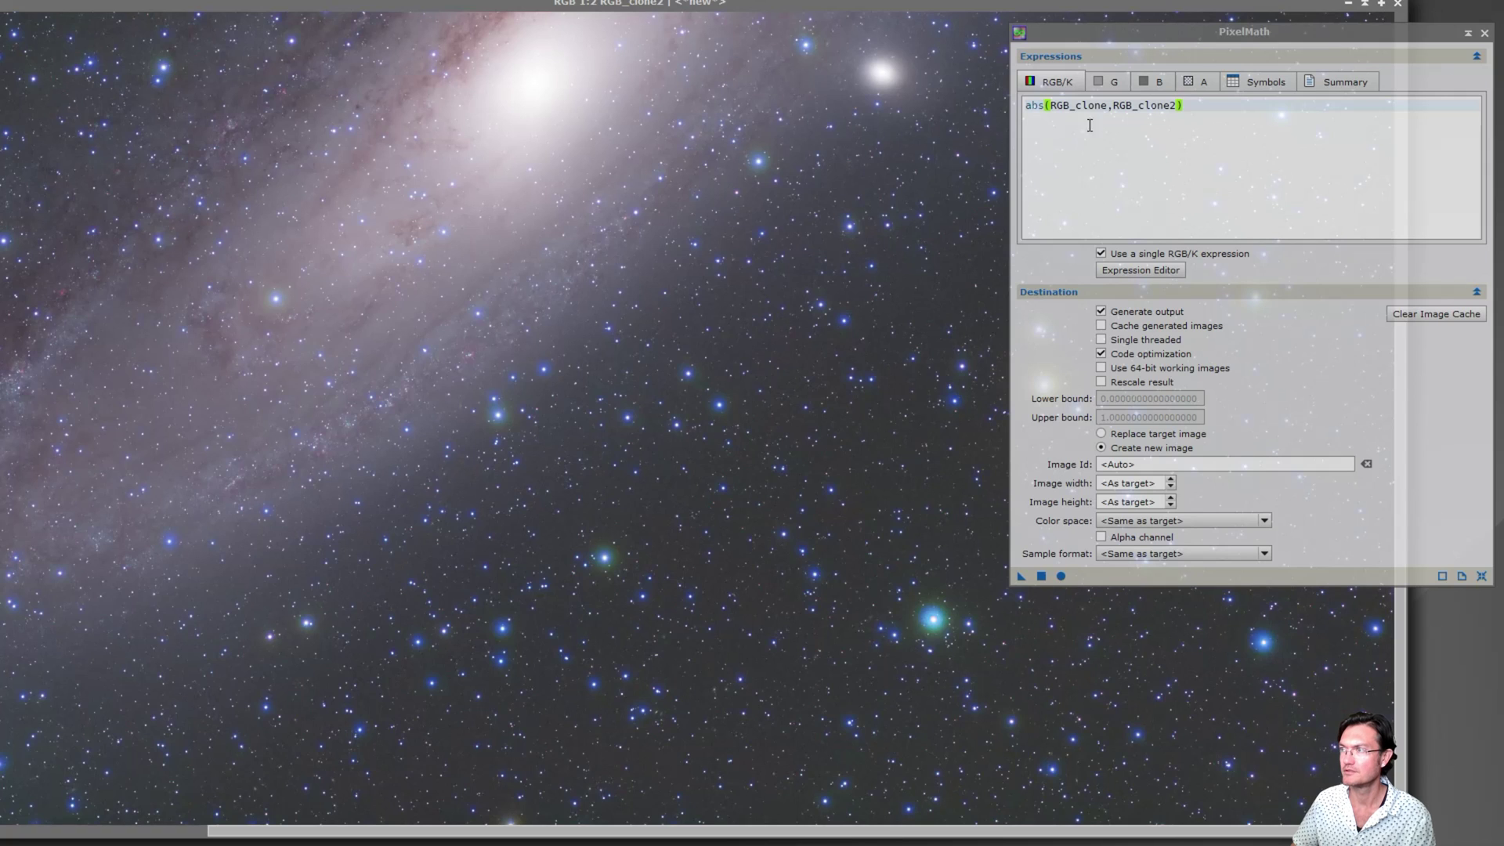
- Correct the PixelMath expression to abs(RGB_clone-RGB_clone2) and generate the difference as a new image
left_click(1112, 105)
key("BackSpace")
type("-")
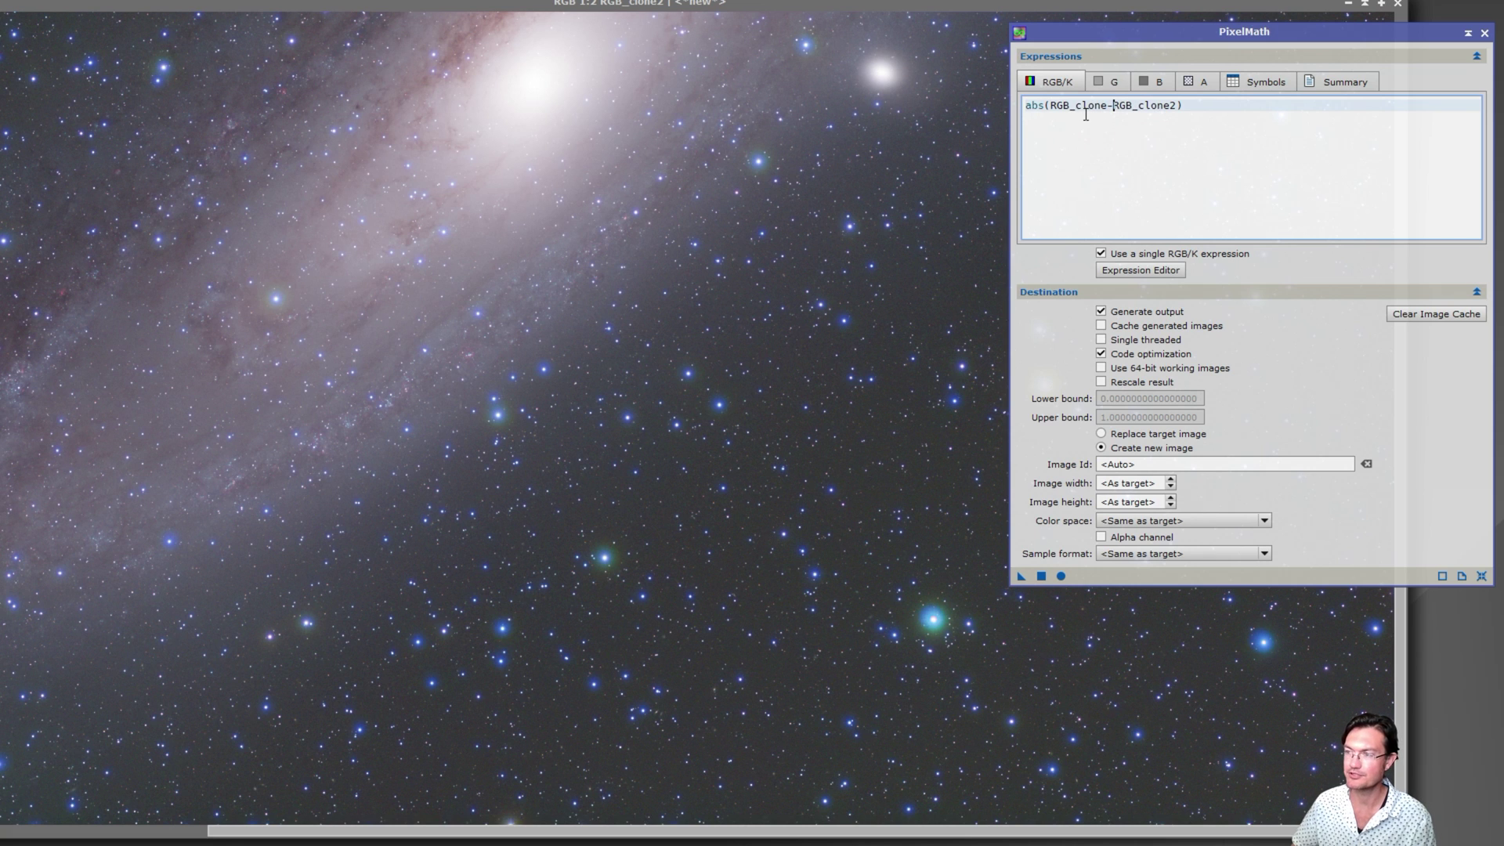
left_click(1041, 577)
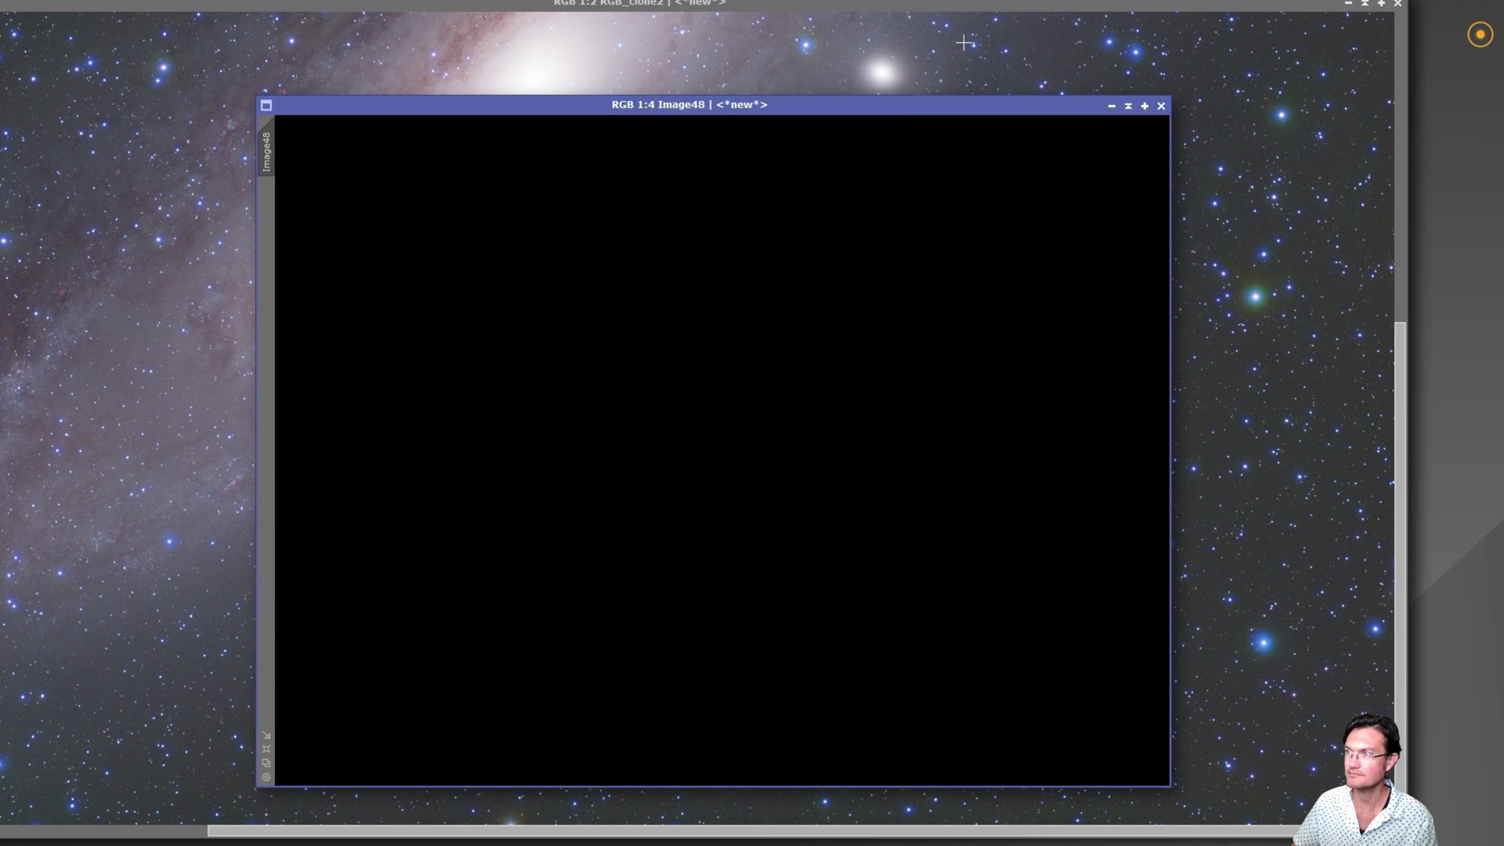
- Auto-stretch the galaxy difference image and examine its background below the galaxy up close
left_click_drag(896, 105, 844, 55)
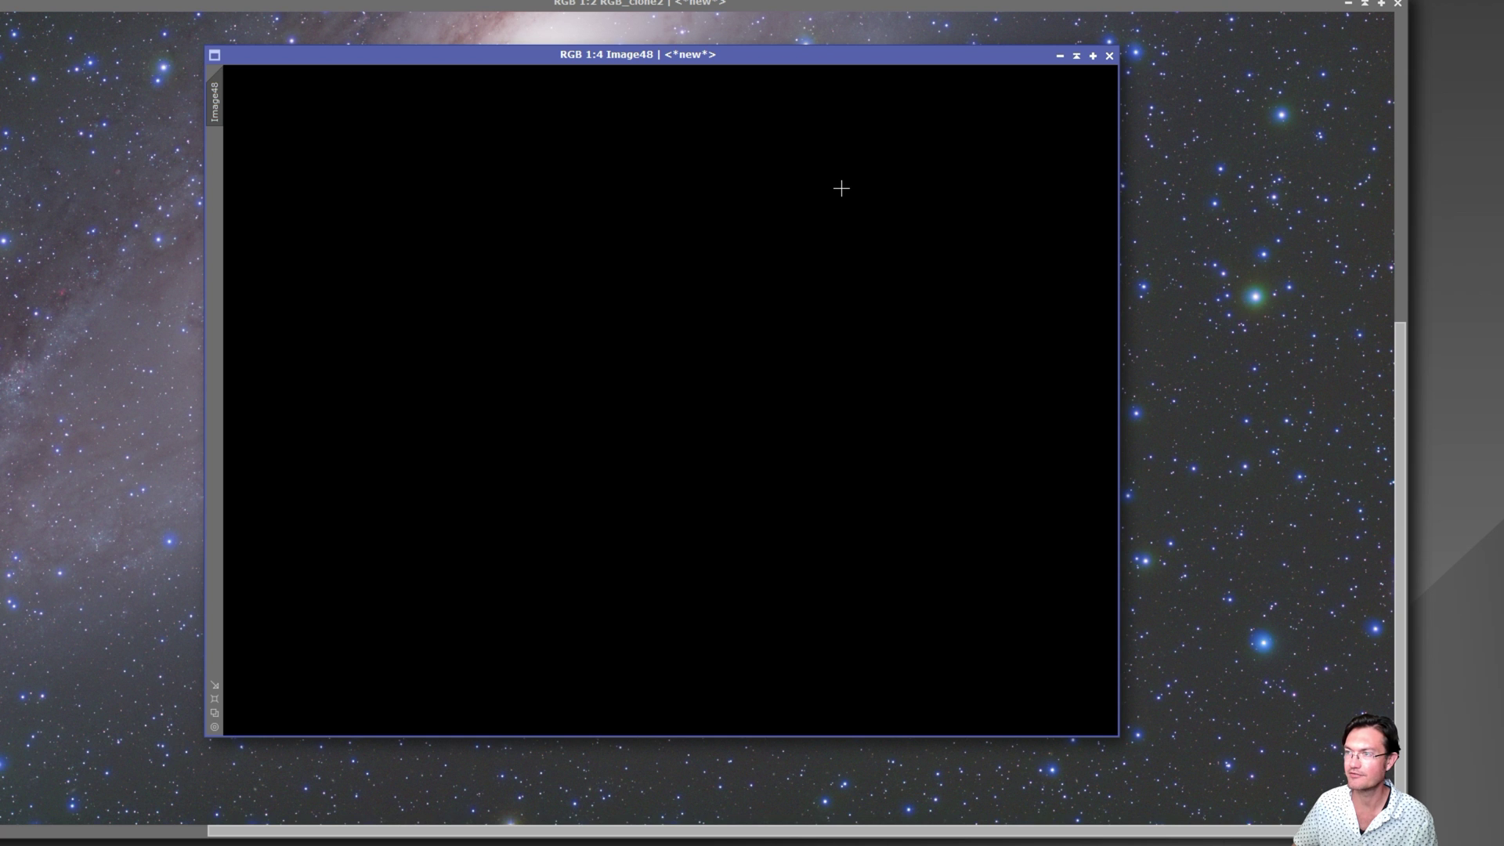
key("ctrl+a")
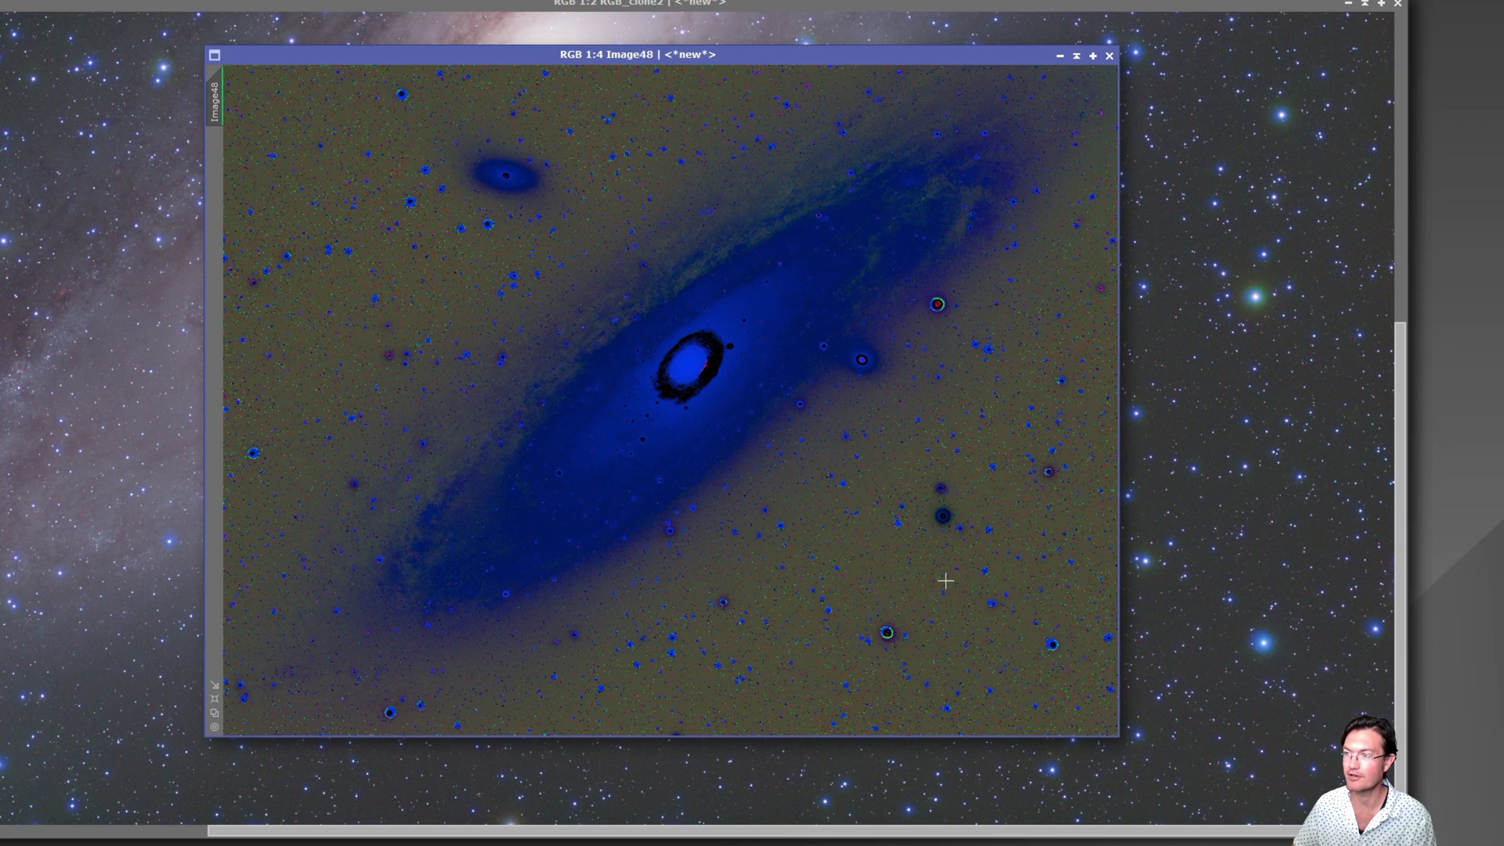
scroll(943, 577, "up", 2)
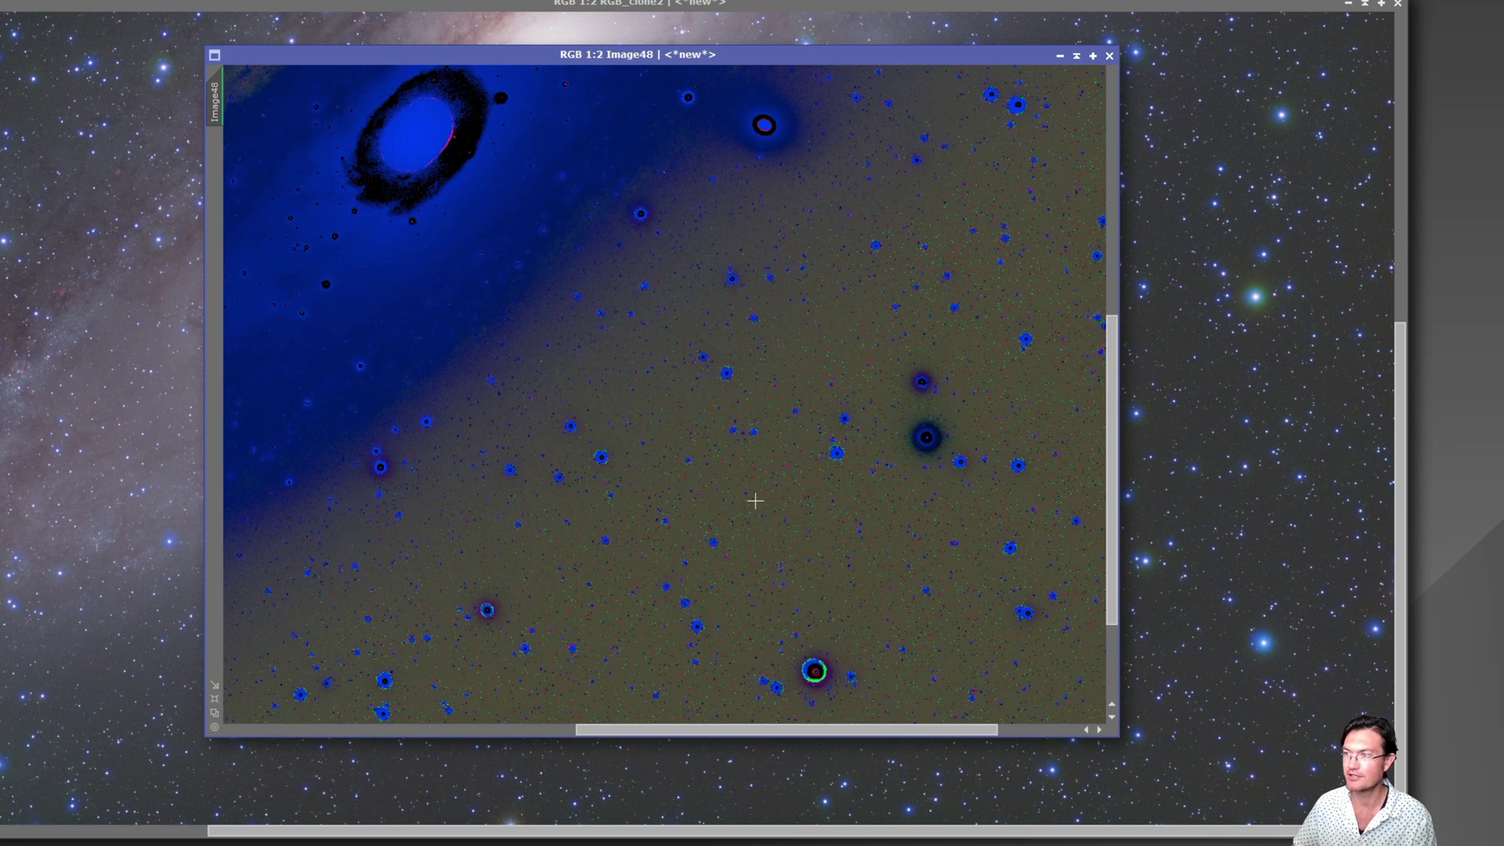
scroll(785, 502, "down", 2)
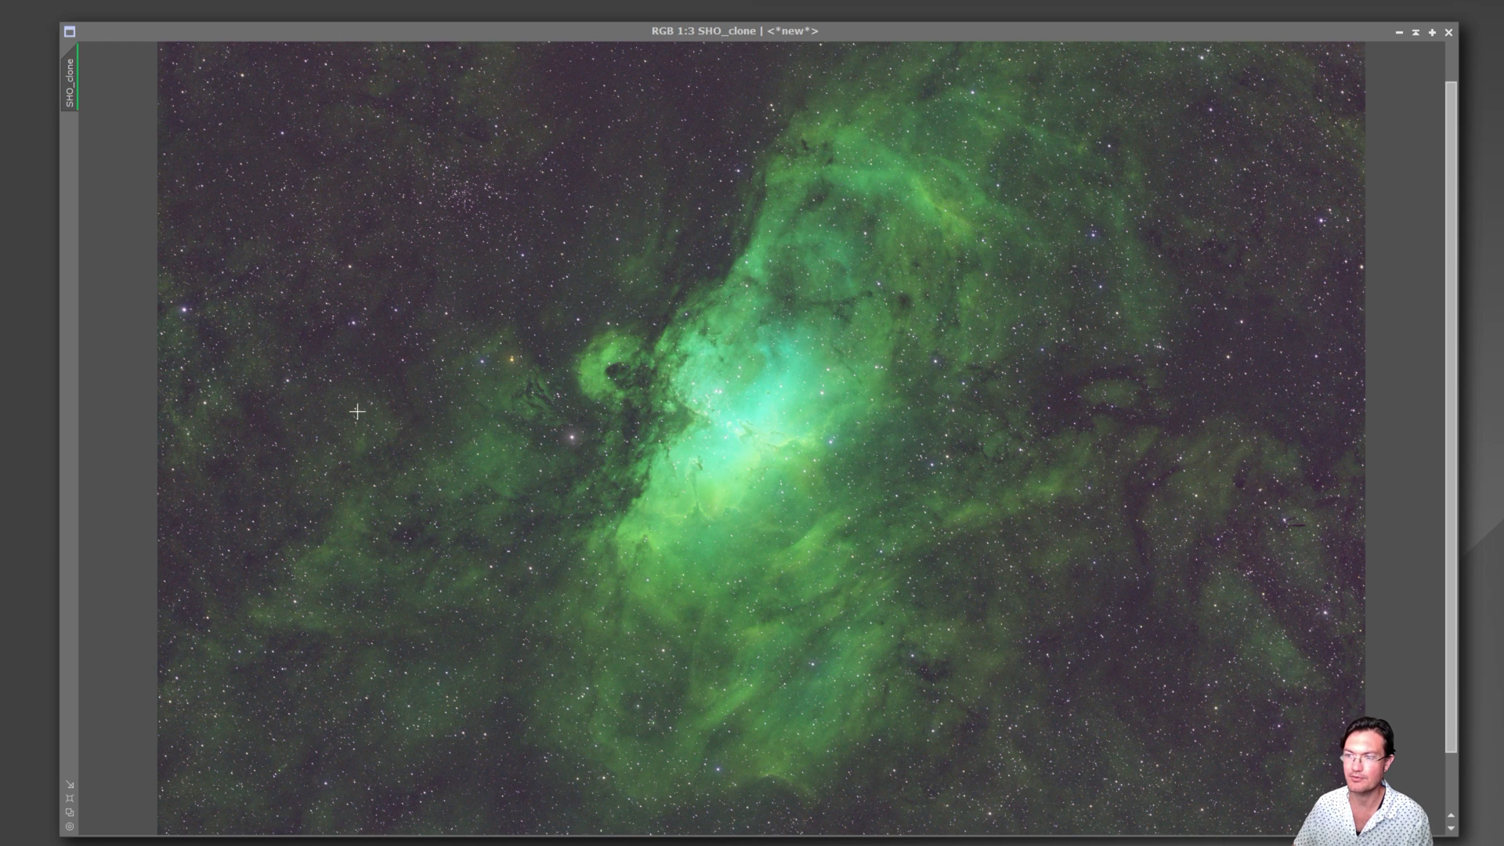
- Create a small preview in the dark upper-left sky of SHO_clone and shift its window to uncover SHO
left_click(1307, 361)
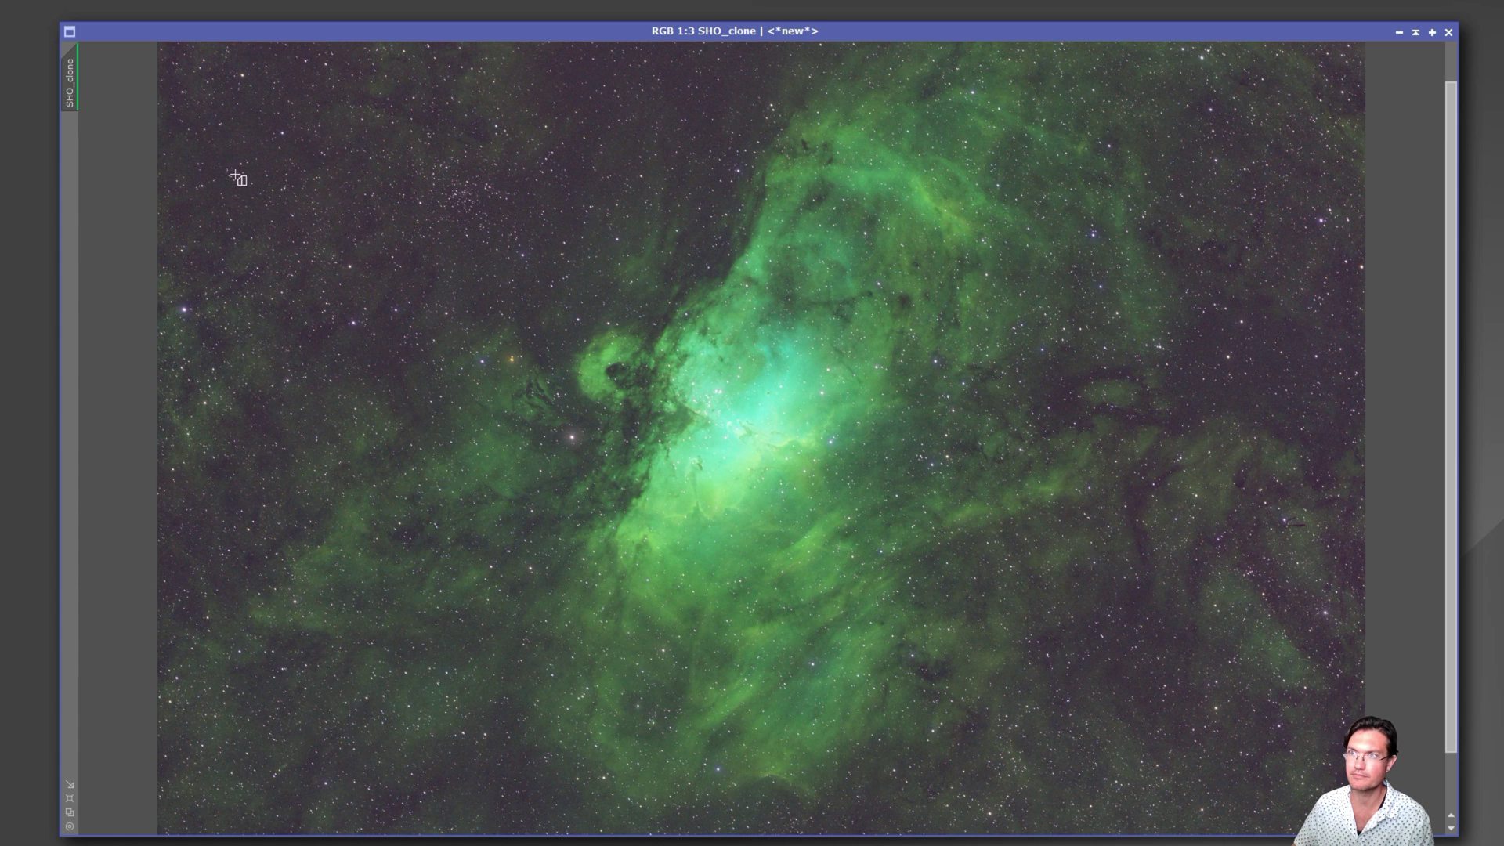
left_click_drag(228, 117, 256, 142)
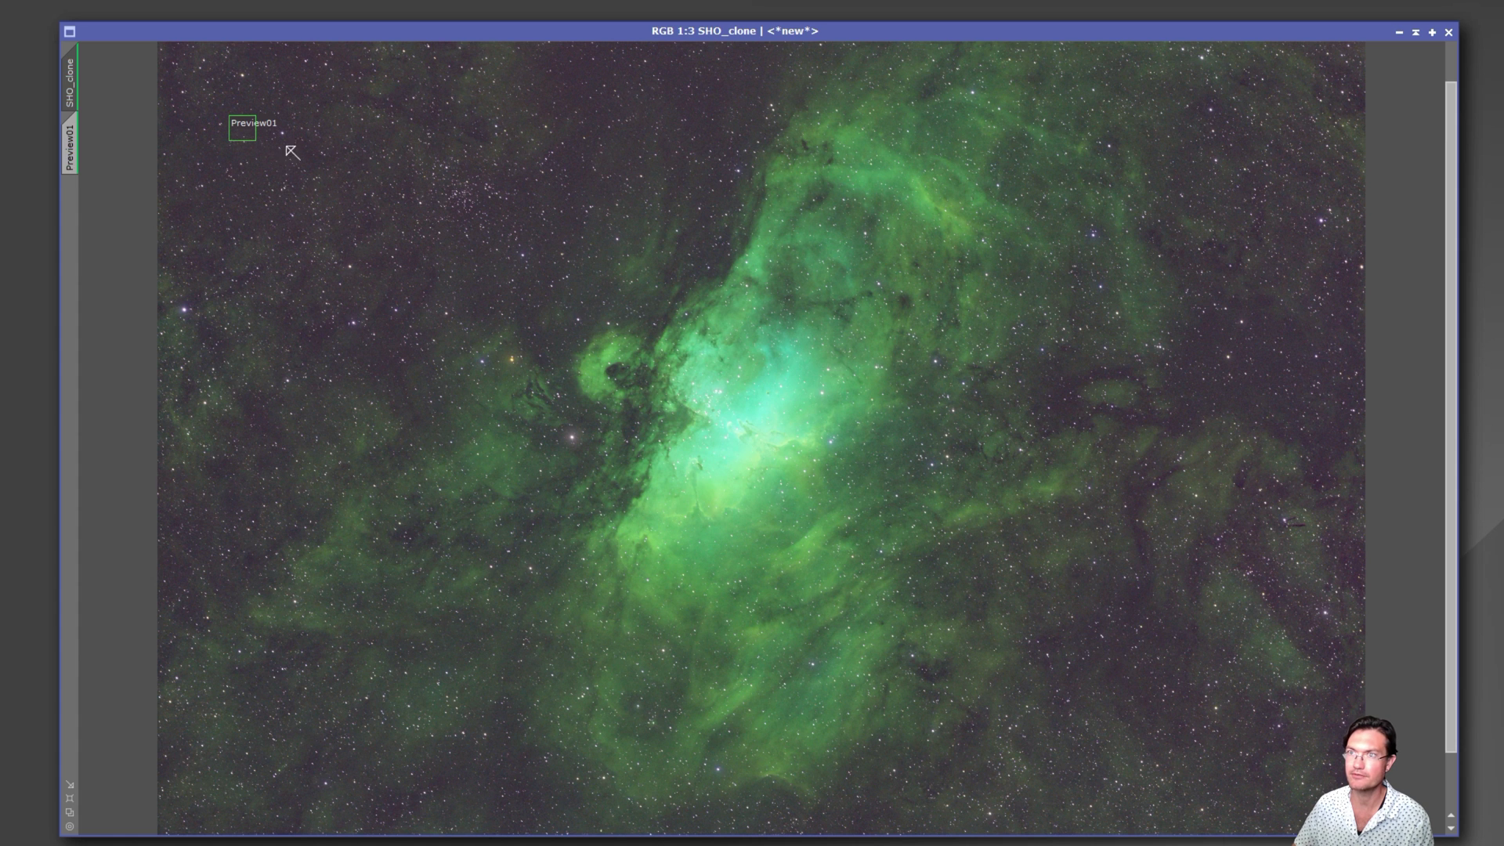
mouse_move(275, 34)
left_mouse_down()
mouse_move(248, 54)
mouse_move(253, 27)
left_mouse_up()
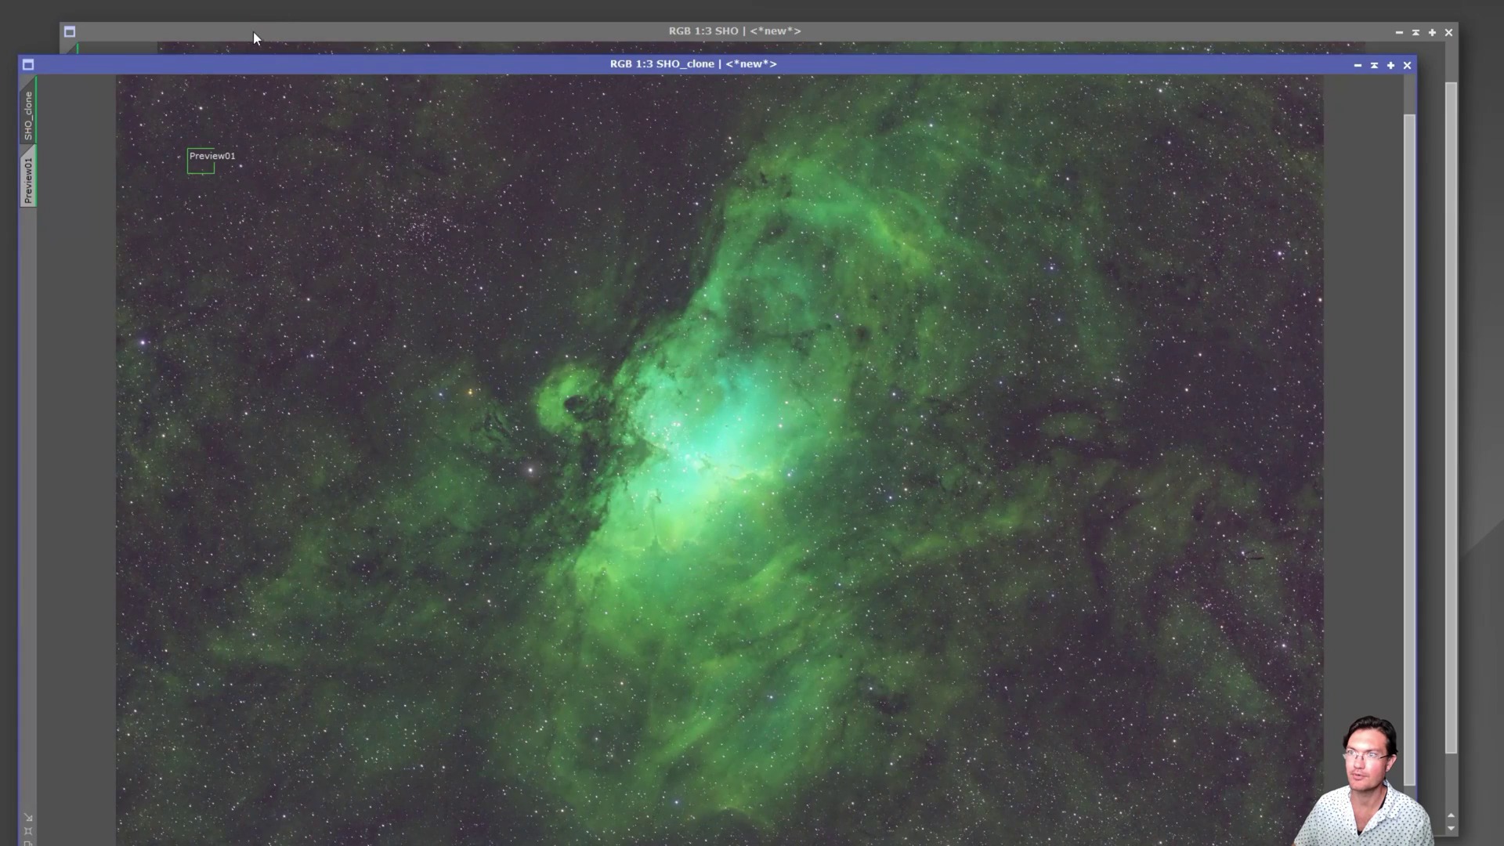
- Run the SetiAstro Find Background script on SHO with fast search to generate a Background preview, and check its location
left_click(254, 28)
left_click(298, 1)
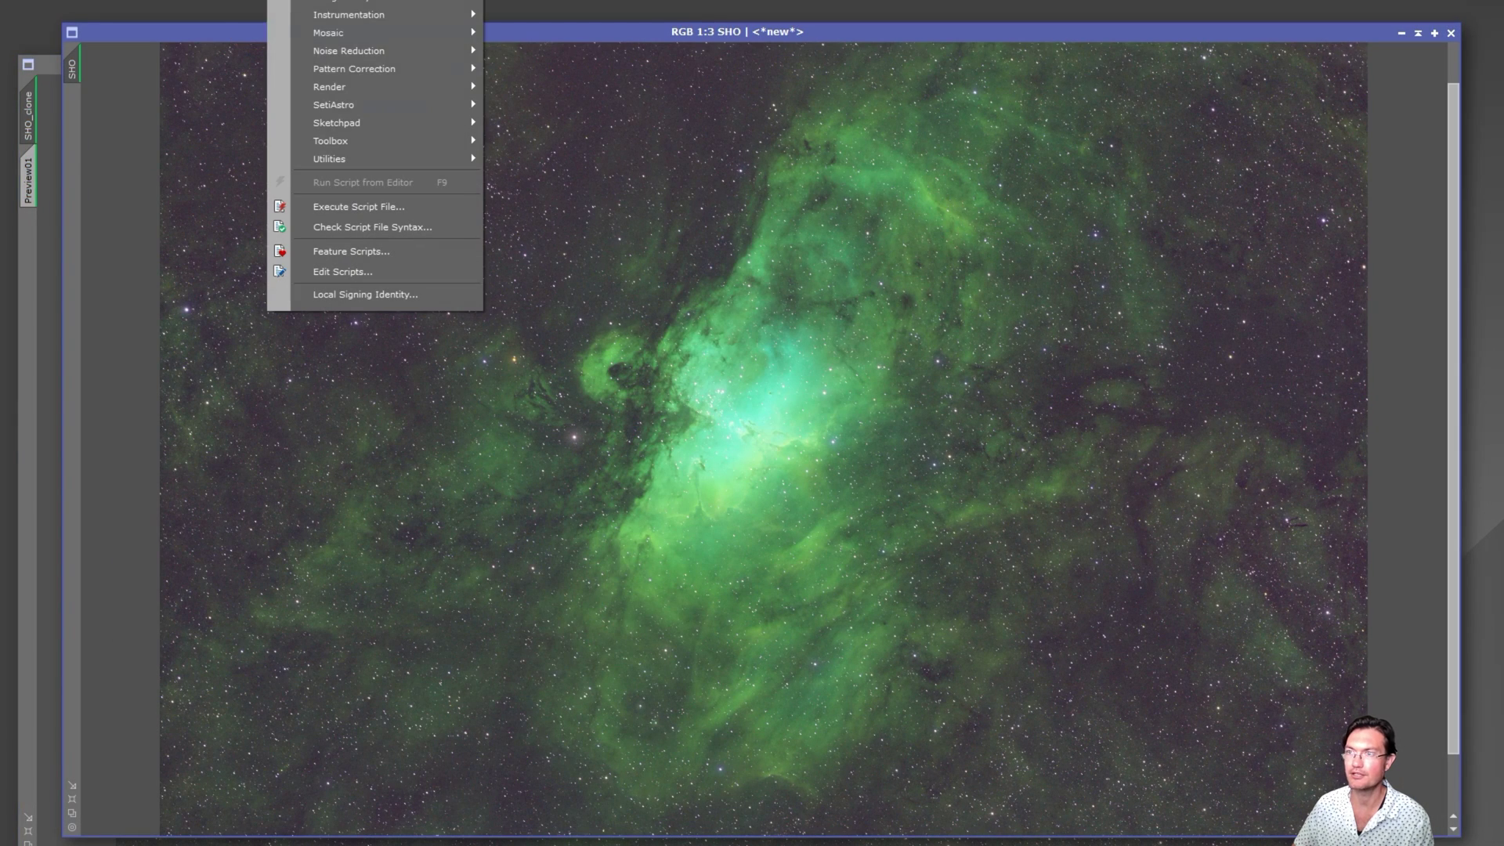
mouse_move(368, 104)
left_click(600, 127)
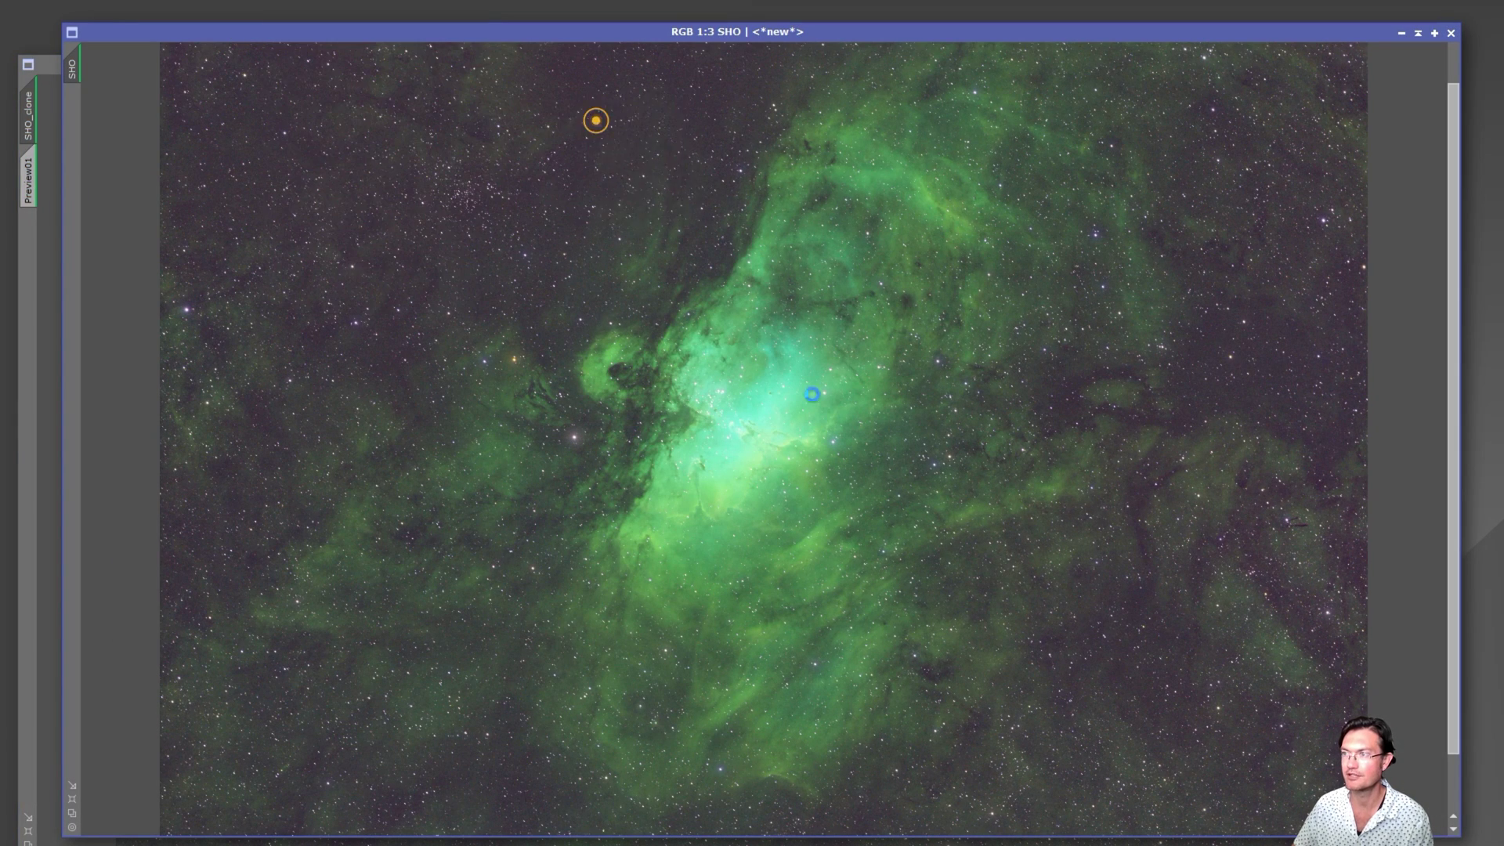
left_click(1065, 661)
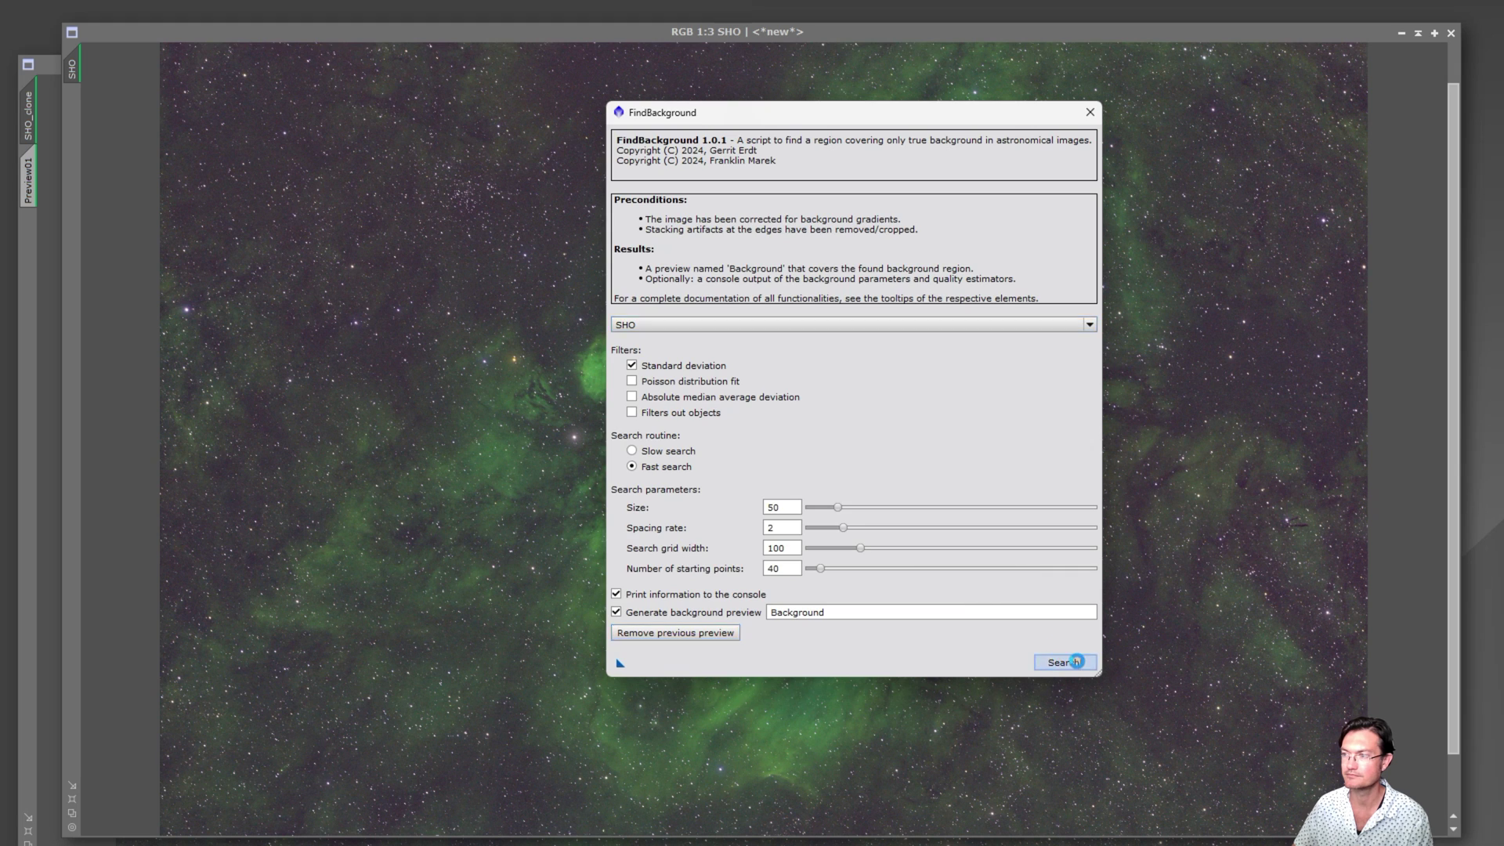
left_click_drag(1453, 279, 1449, 361)
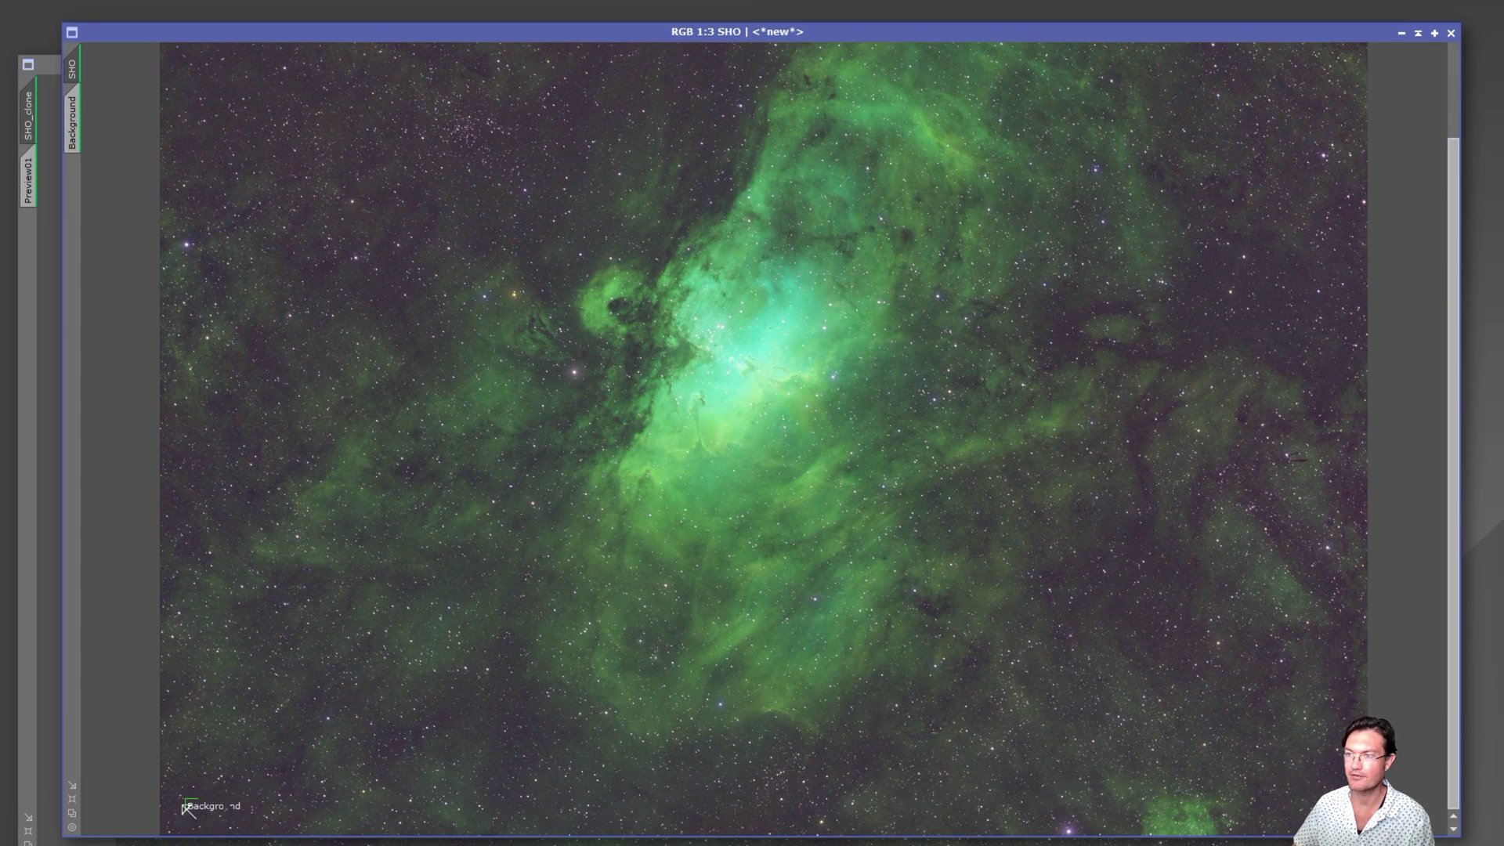
left_click_drag(1455, 471, 1436, 423)
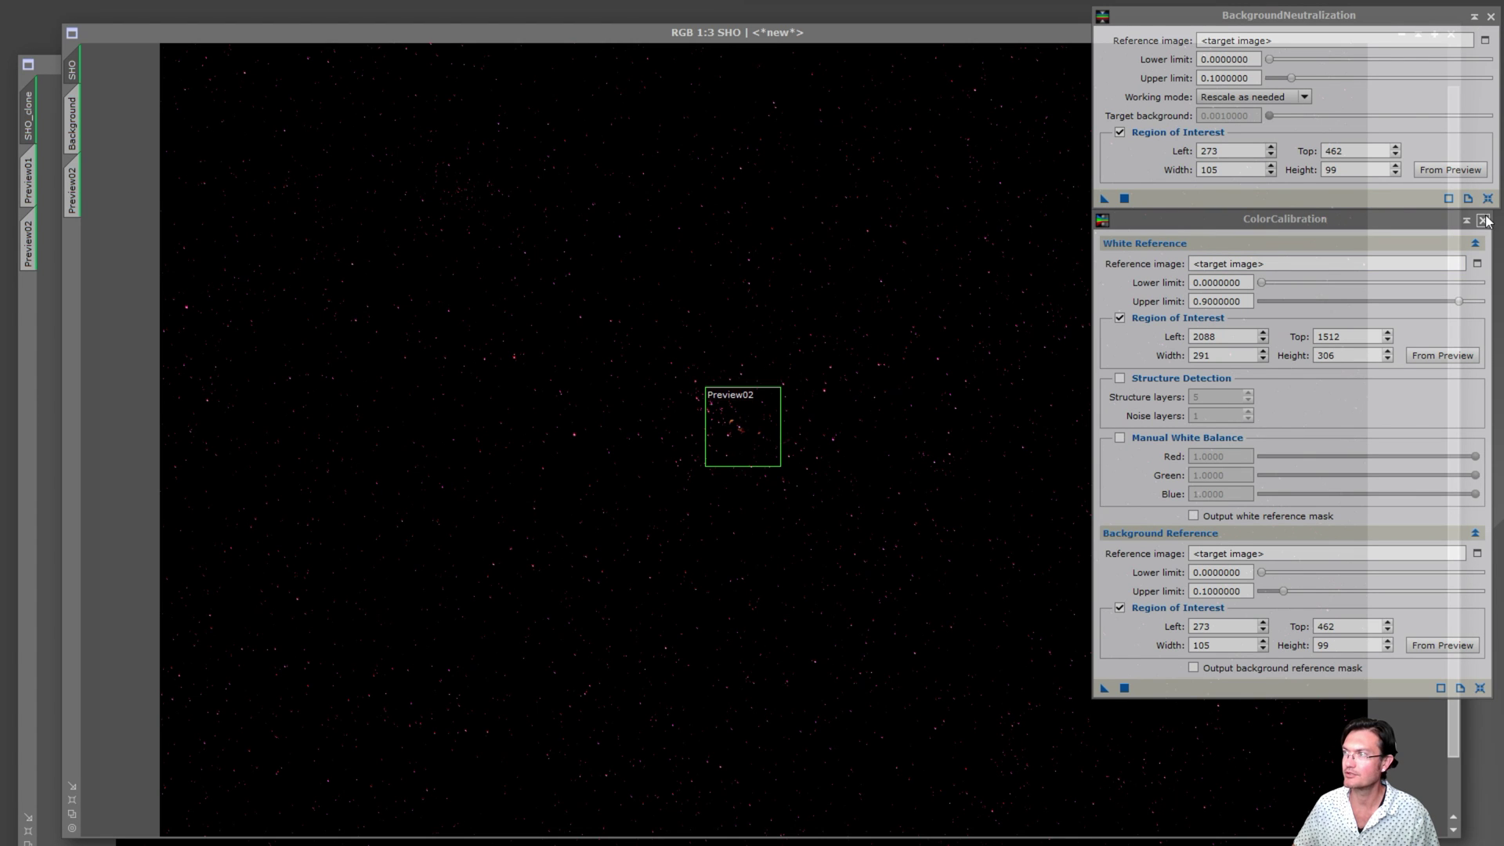
- Close the ColorCalibration and BackgroundNeutralization windows
left_click(1481, 222)
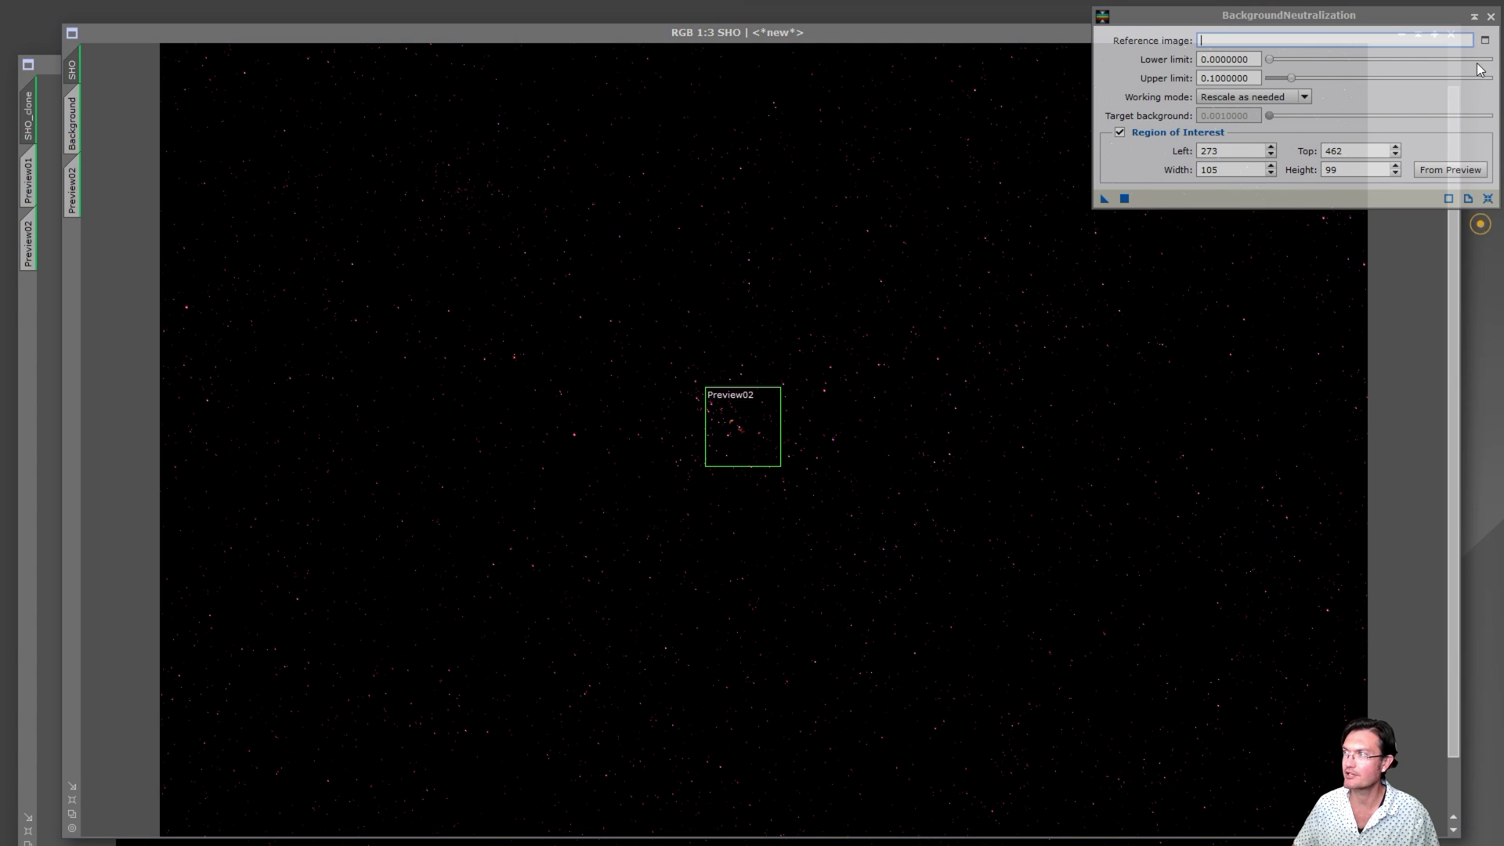
left_click(1490, 17)
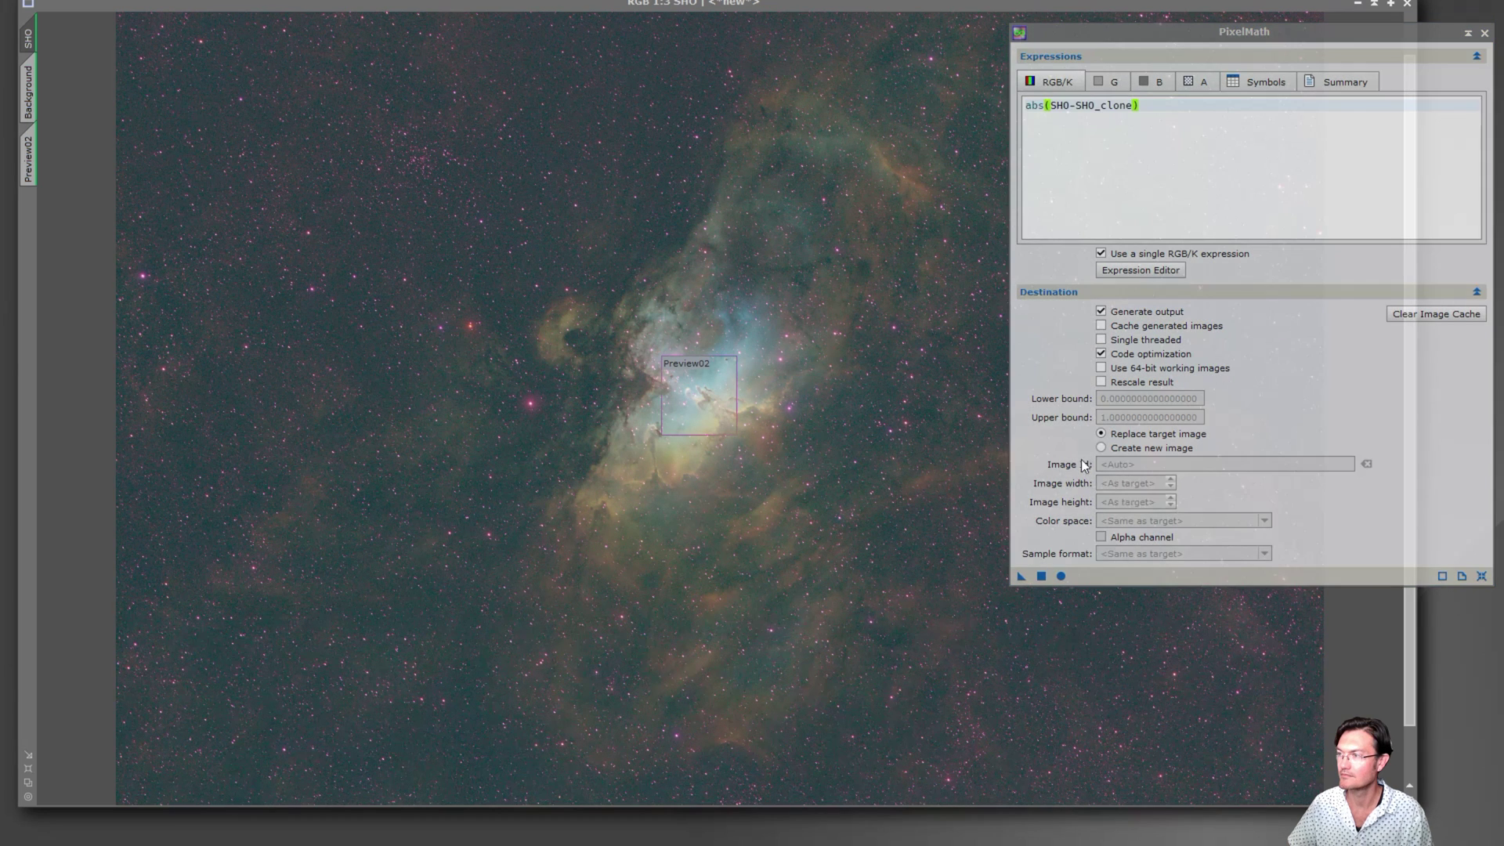
- Generate the PixelMath difference abs(SHO-SHO_clone) as a new image and close PixelMath
left_click(1103, 447)
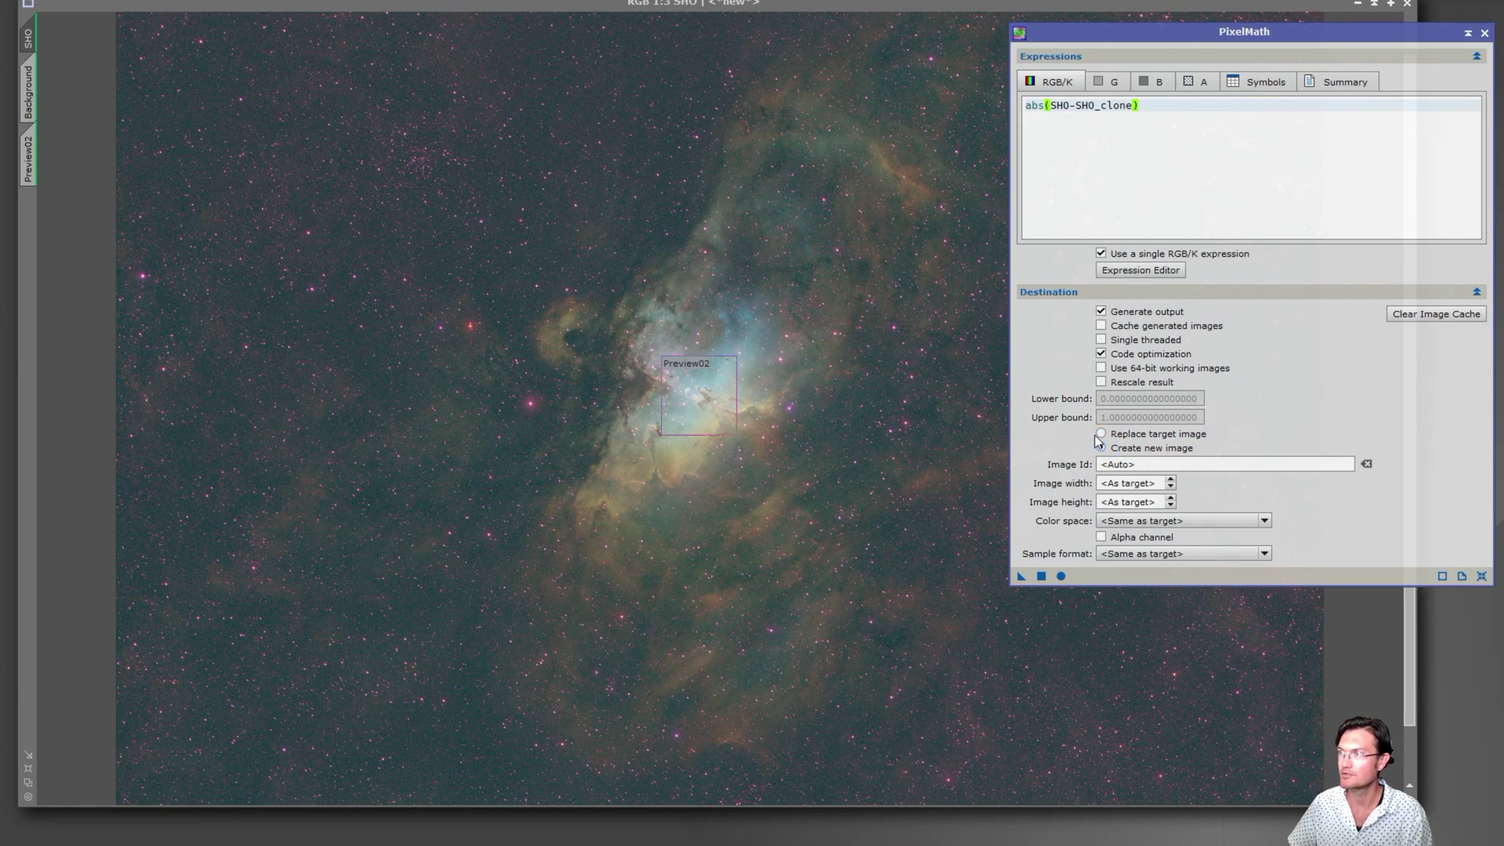
left_click(1040, 575)
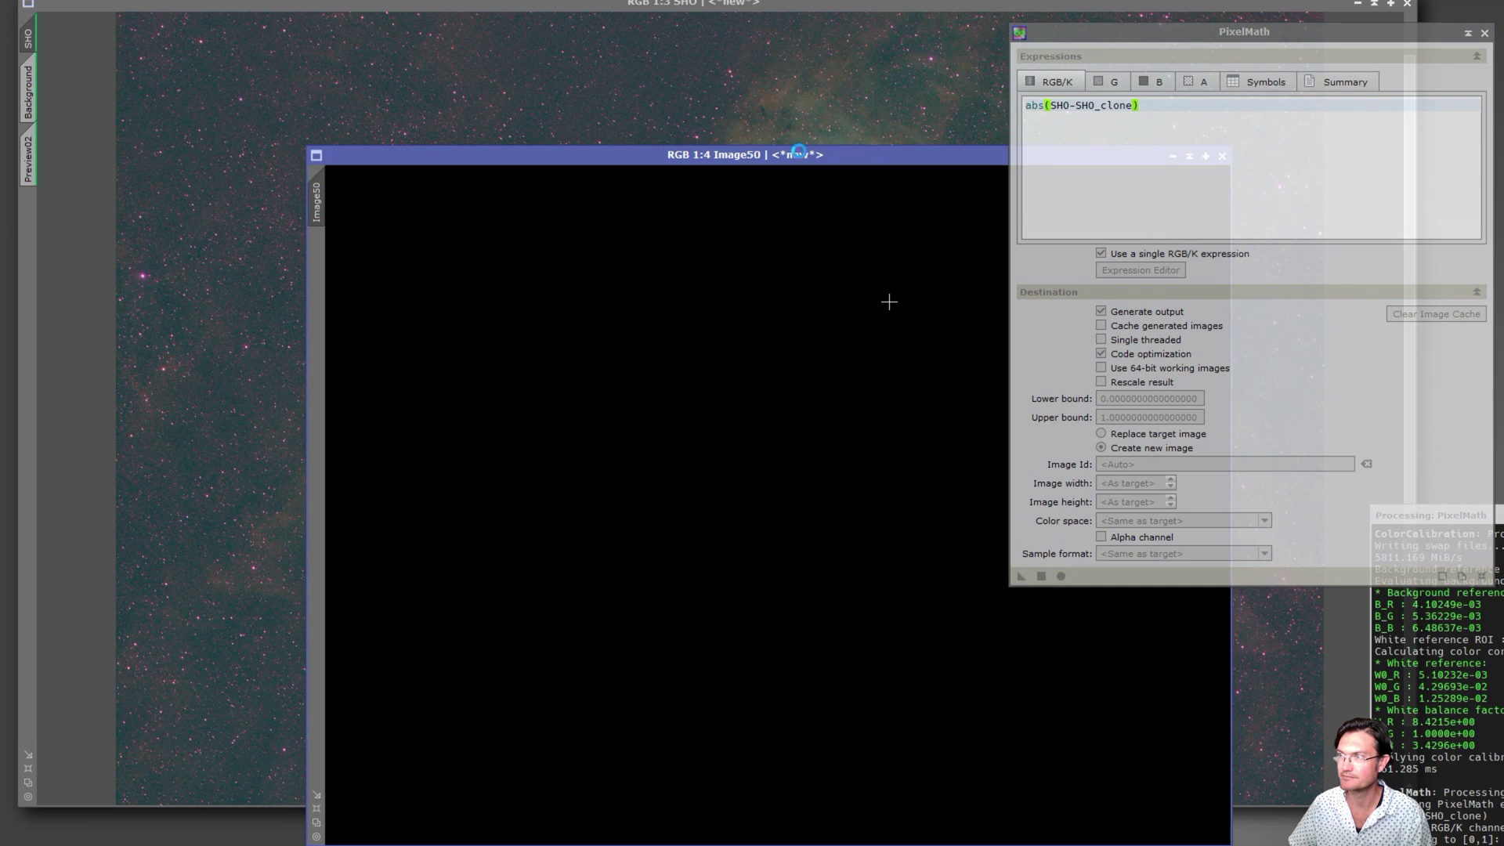
left_click(1485, 33)
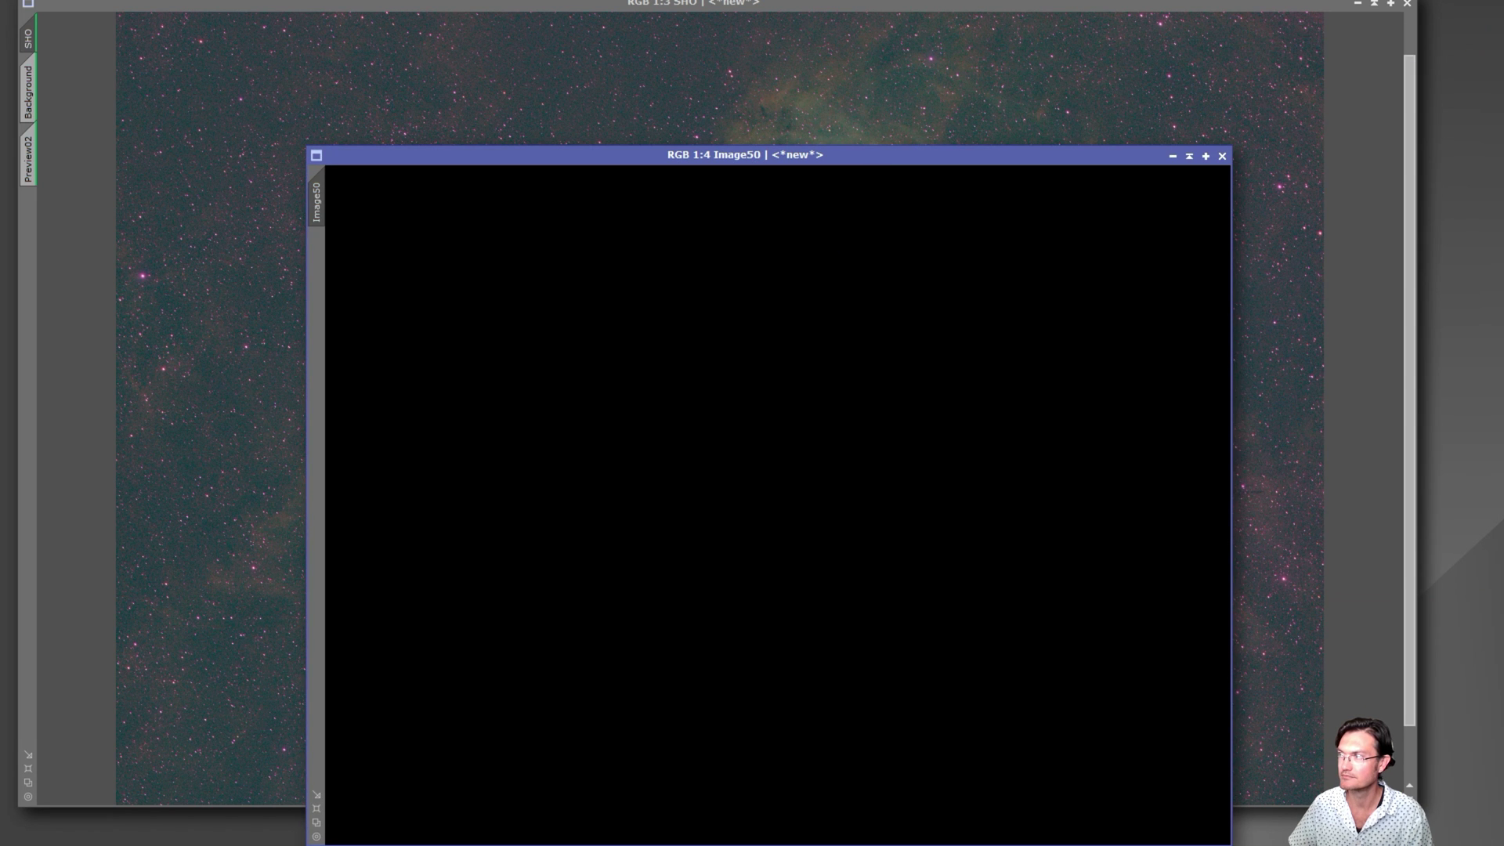
- Link the RGB channels in ScreenTransferFunction, auto-stretch the SHO difference image and move its window clear for viewing
key("ctrl+F6")
left_click(1019, 51)
left_click(1480, 31)
key("ctrl+a")
left_click_drag(706, 85, 618, 73)
key("ctrl+a")
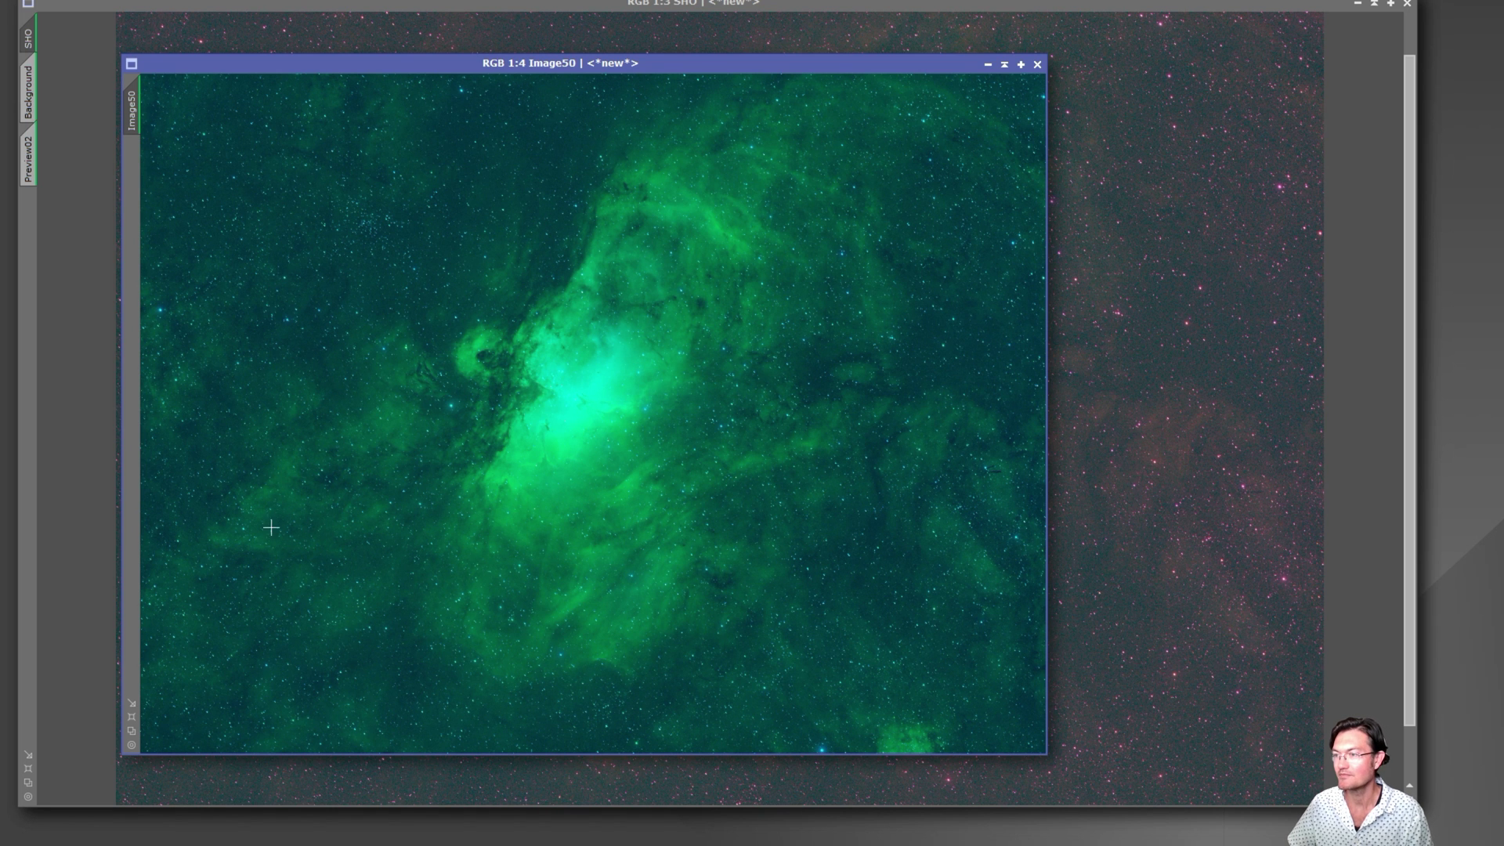
- Collapse the Image50 difference window out of the way and check where the Background preview lies on SHO
left_click_drag(478, 66, 657, 69)
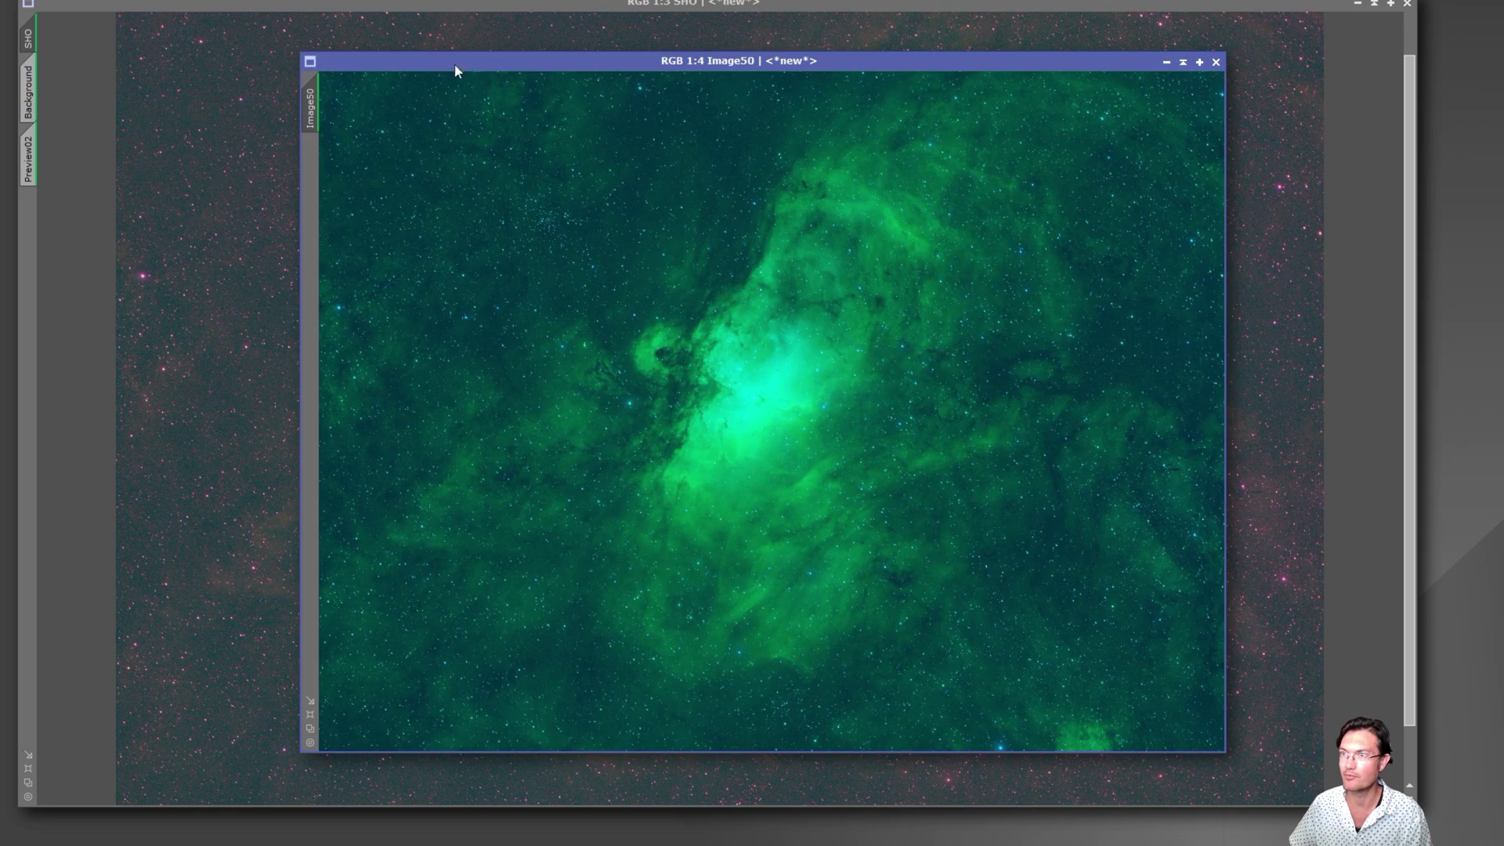
double_click(387, 72)
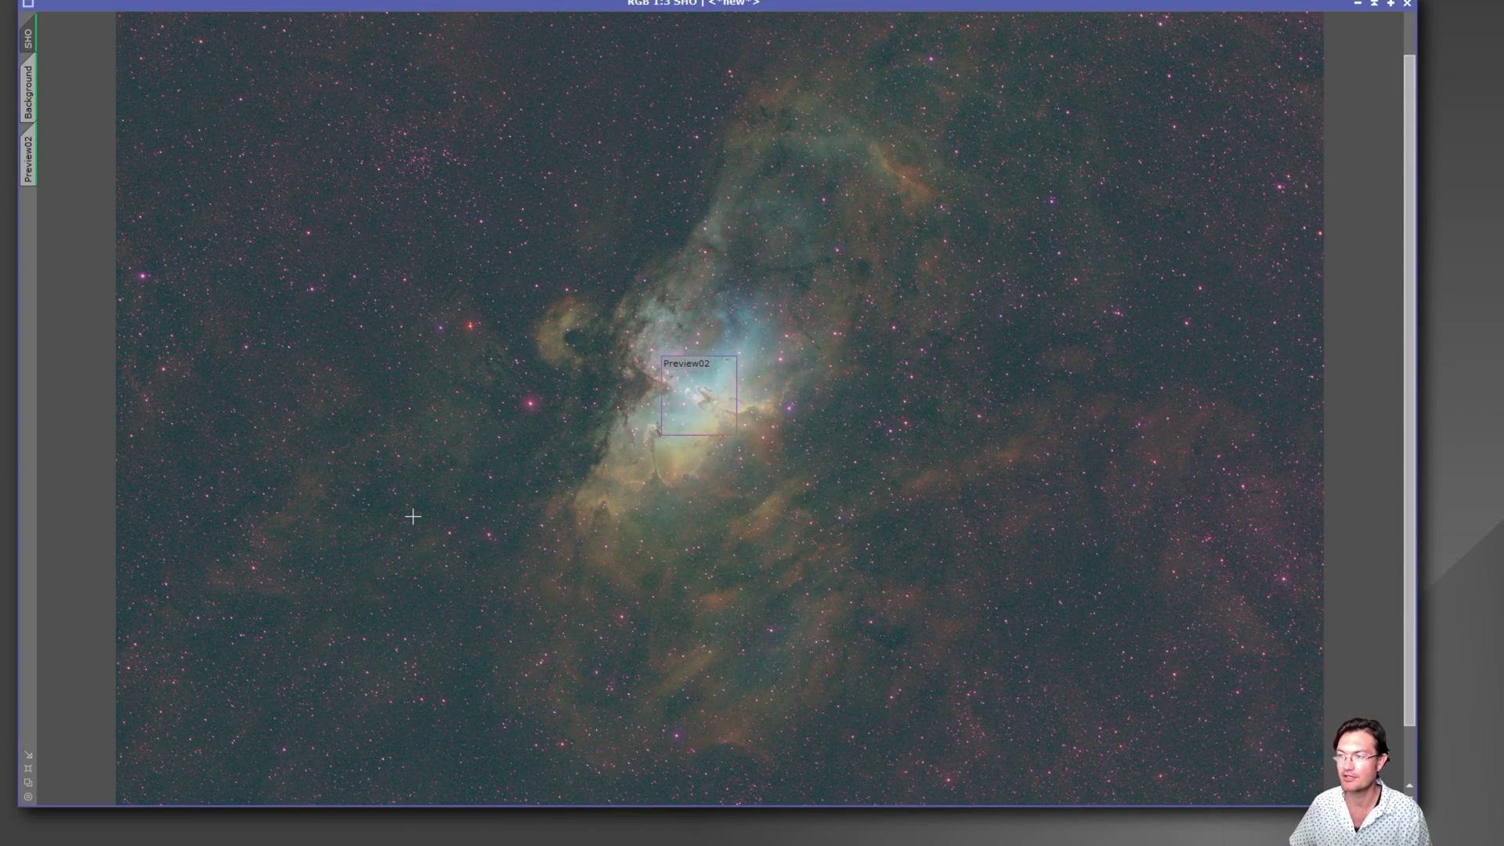
scroll(413, 516, "up", 1)
scroll(413, 516, "up", 1)
scroll(413, 516, "down", 3)
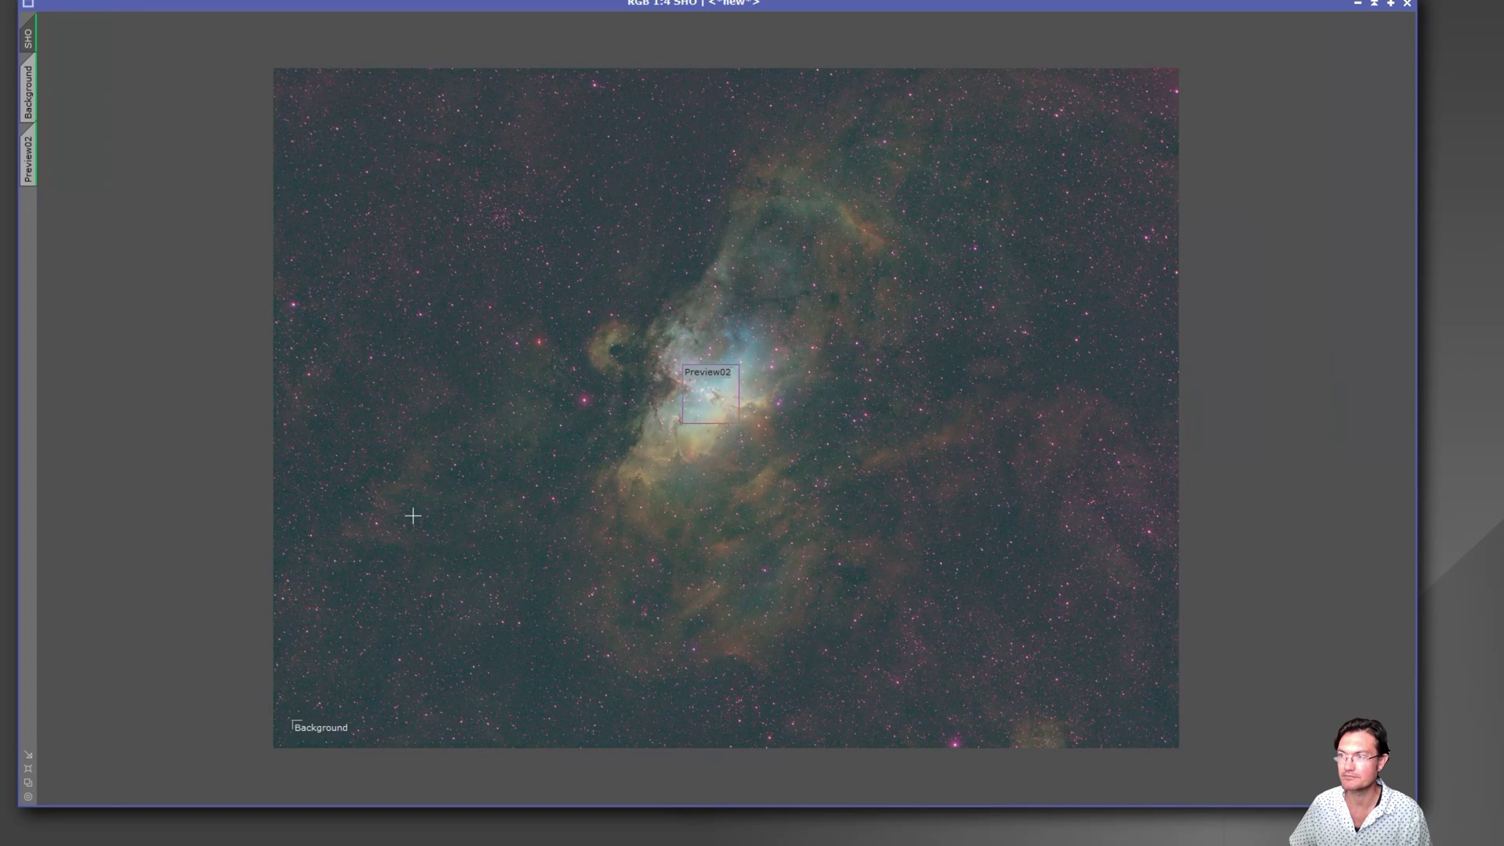
scroll(413, 516, "up", 1)
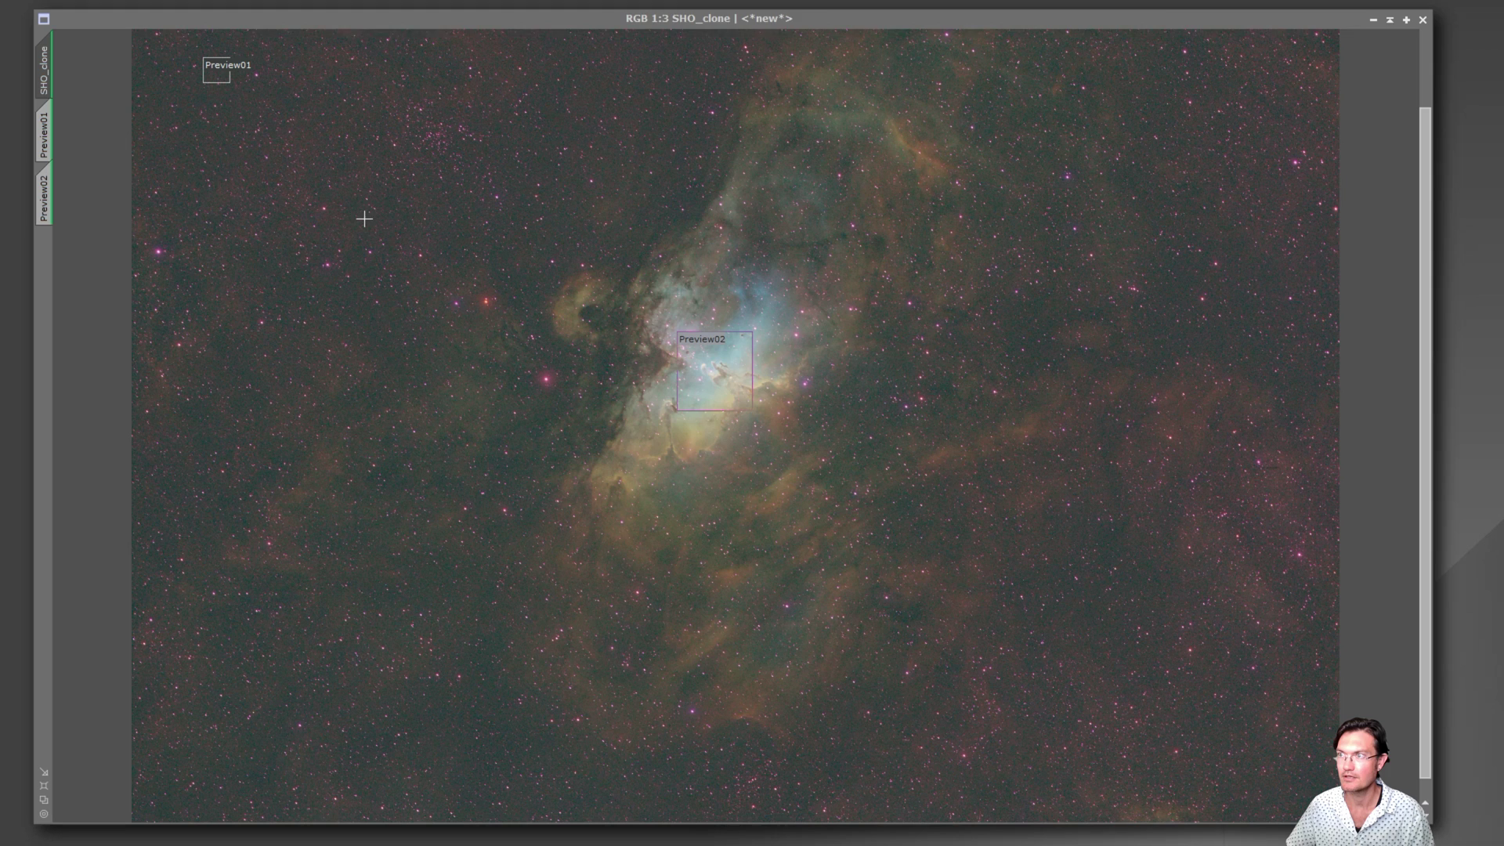
- Alternate between the SHO_clone and SHO images to compare their background colour and calibration results
left_click(364, 219)
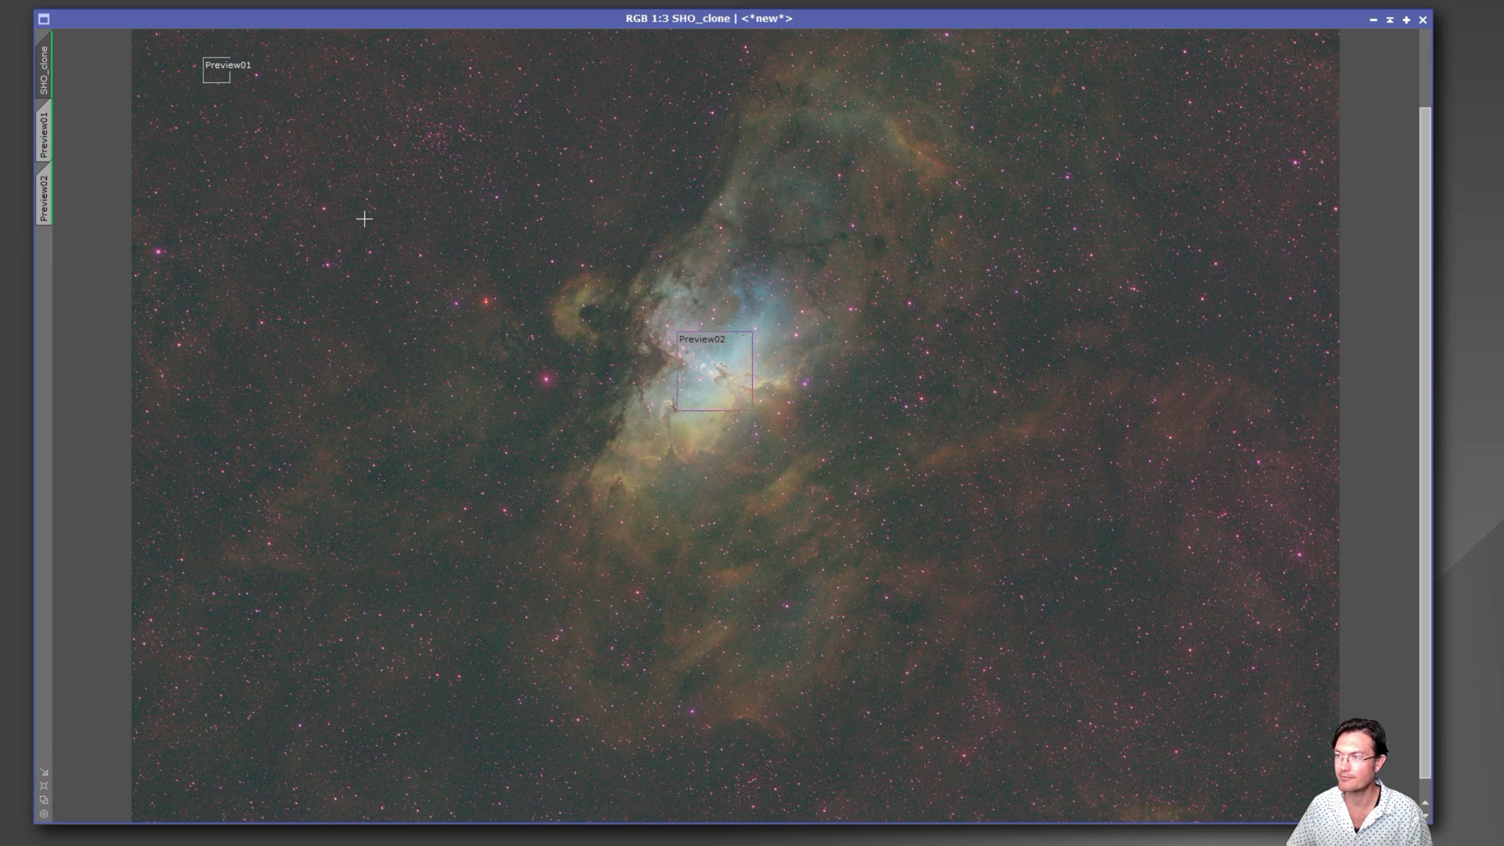
key("ctrl+Tab")
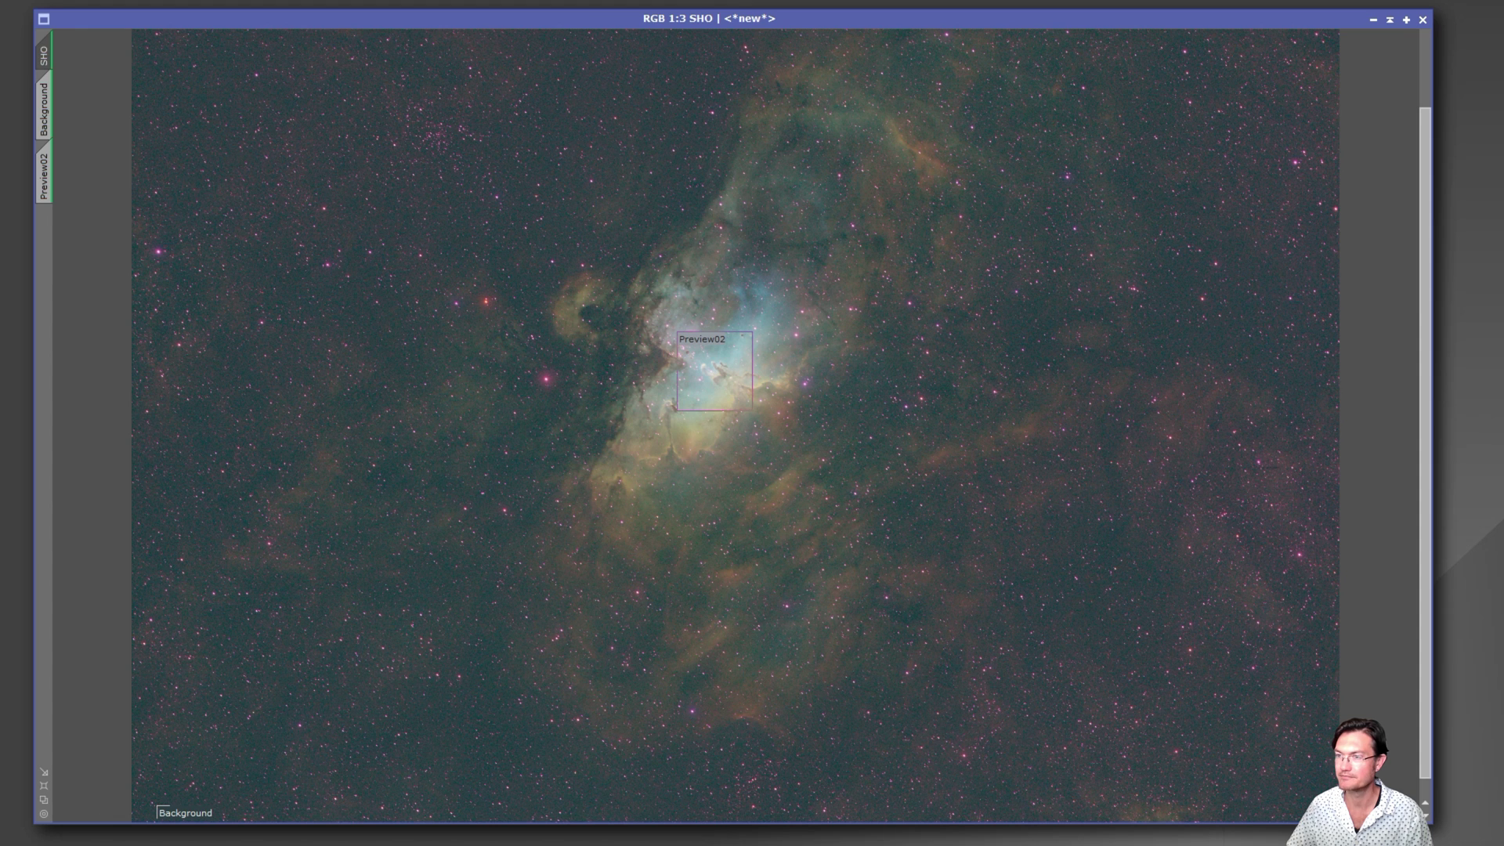
key("ctrl+Tab")
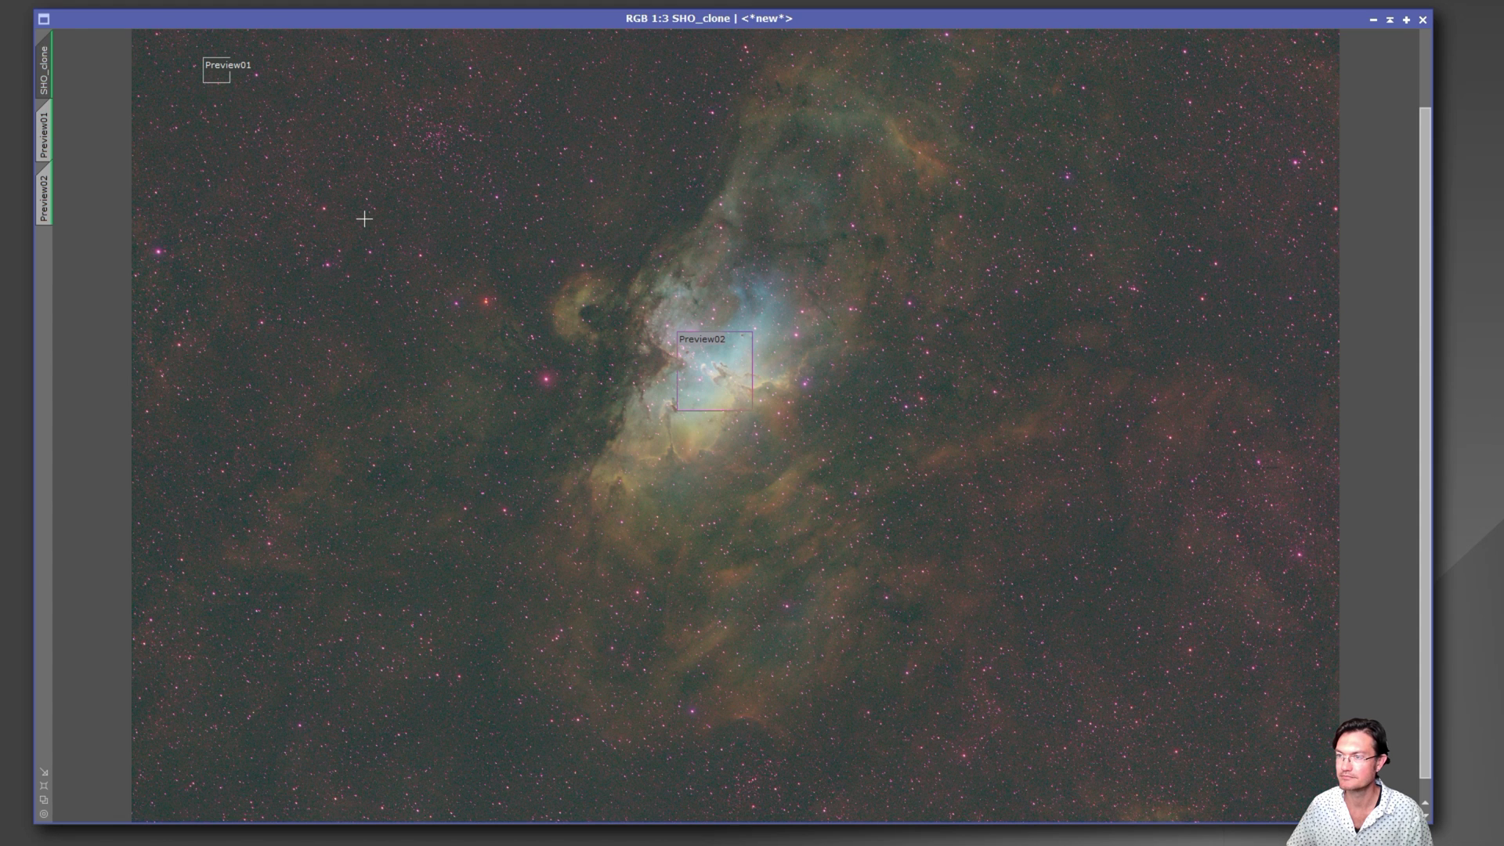
key("ctrl+Tab")
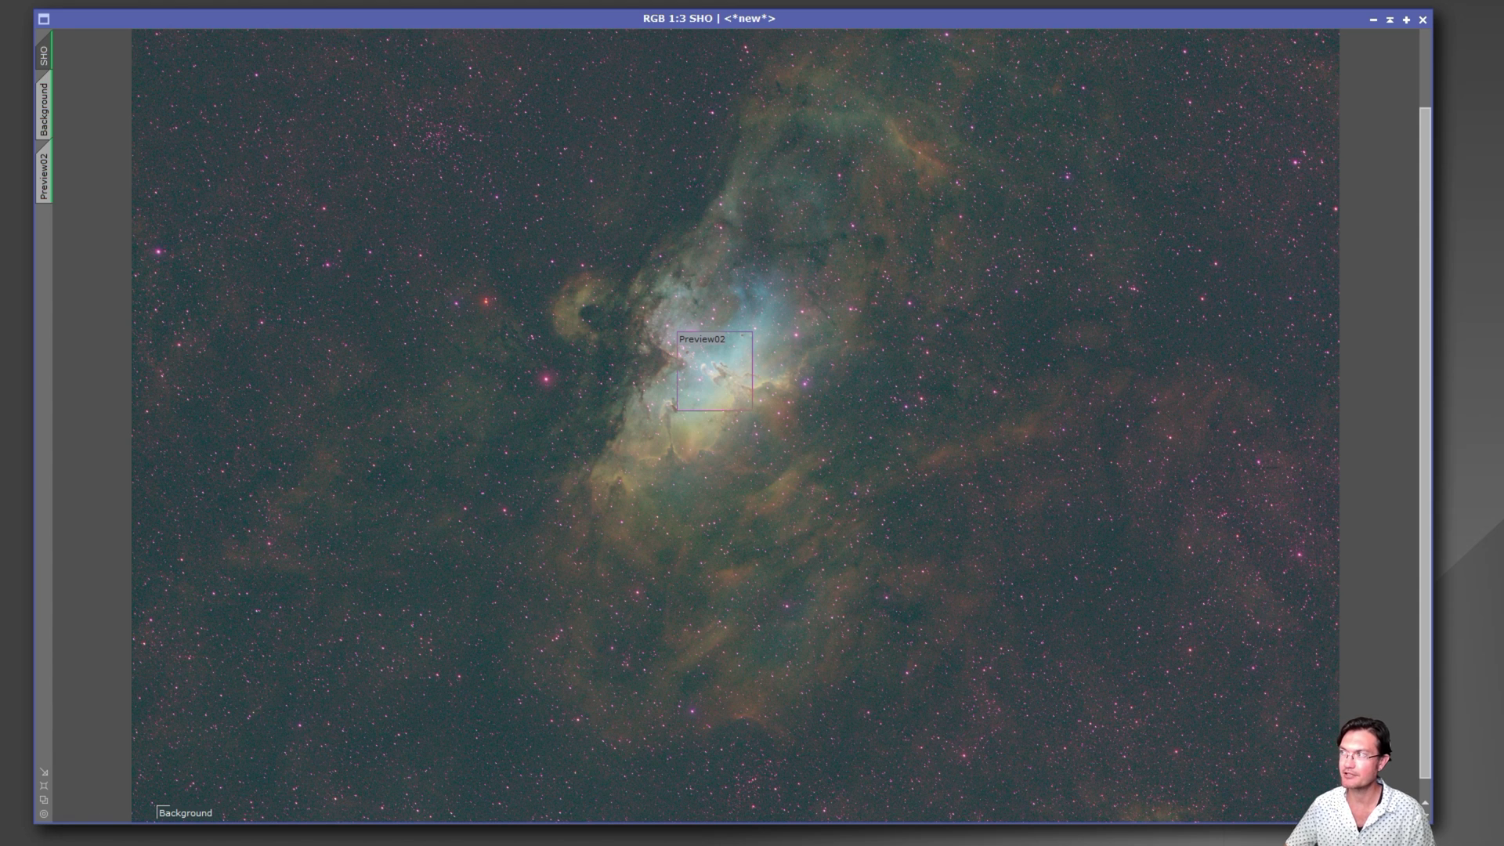
- Run the saved Find Background script instance on the SHO image with slow search off
left_click_drag(1162, 97, 432, 231)
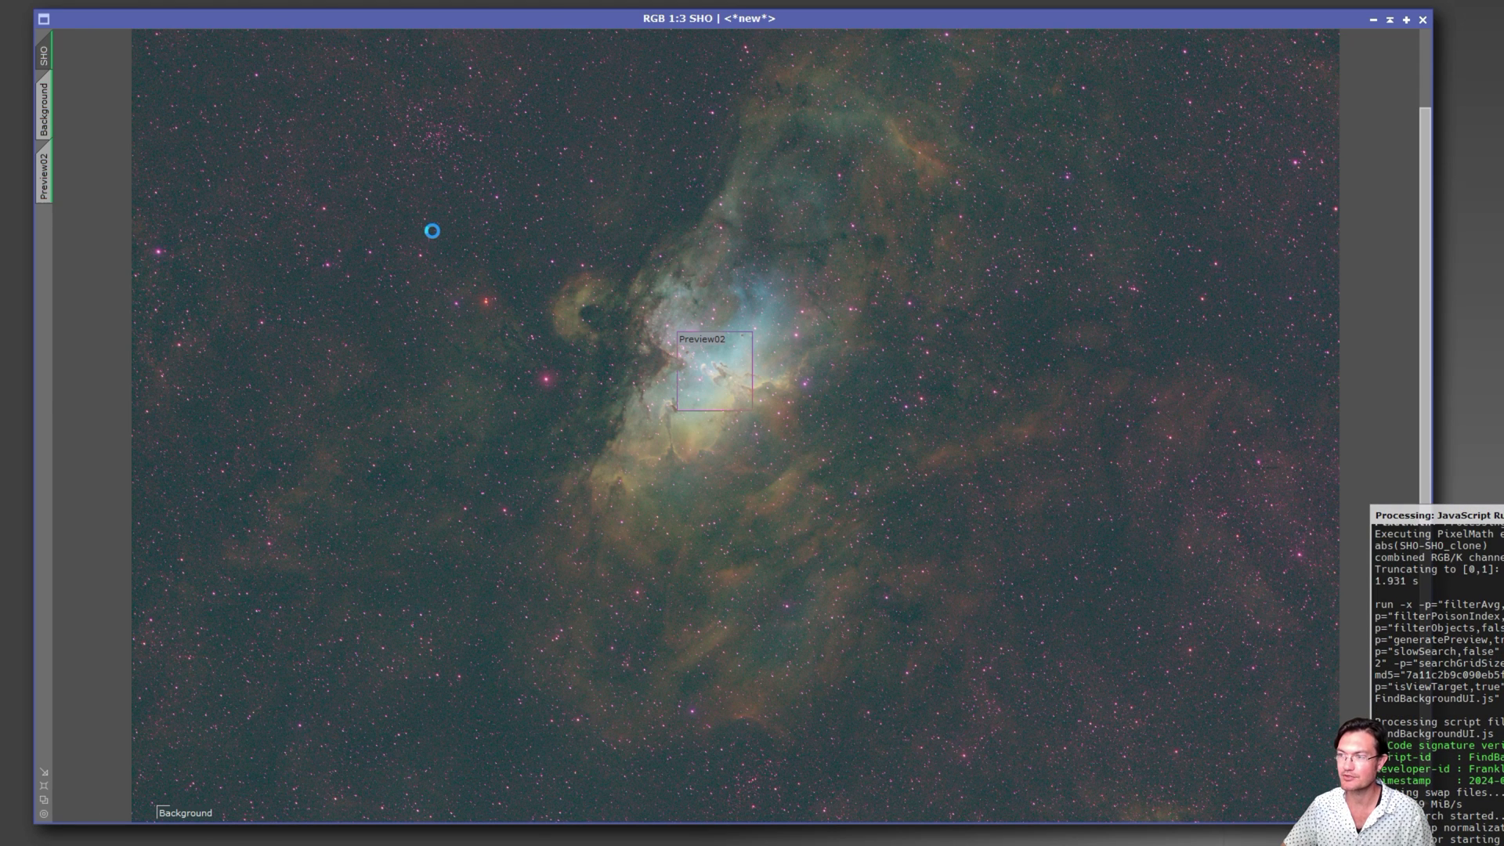